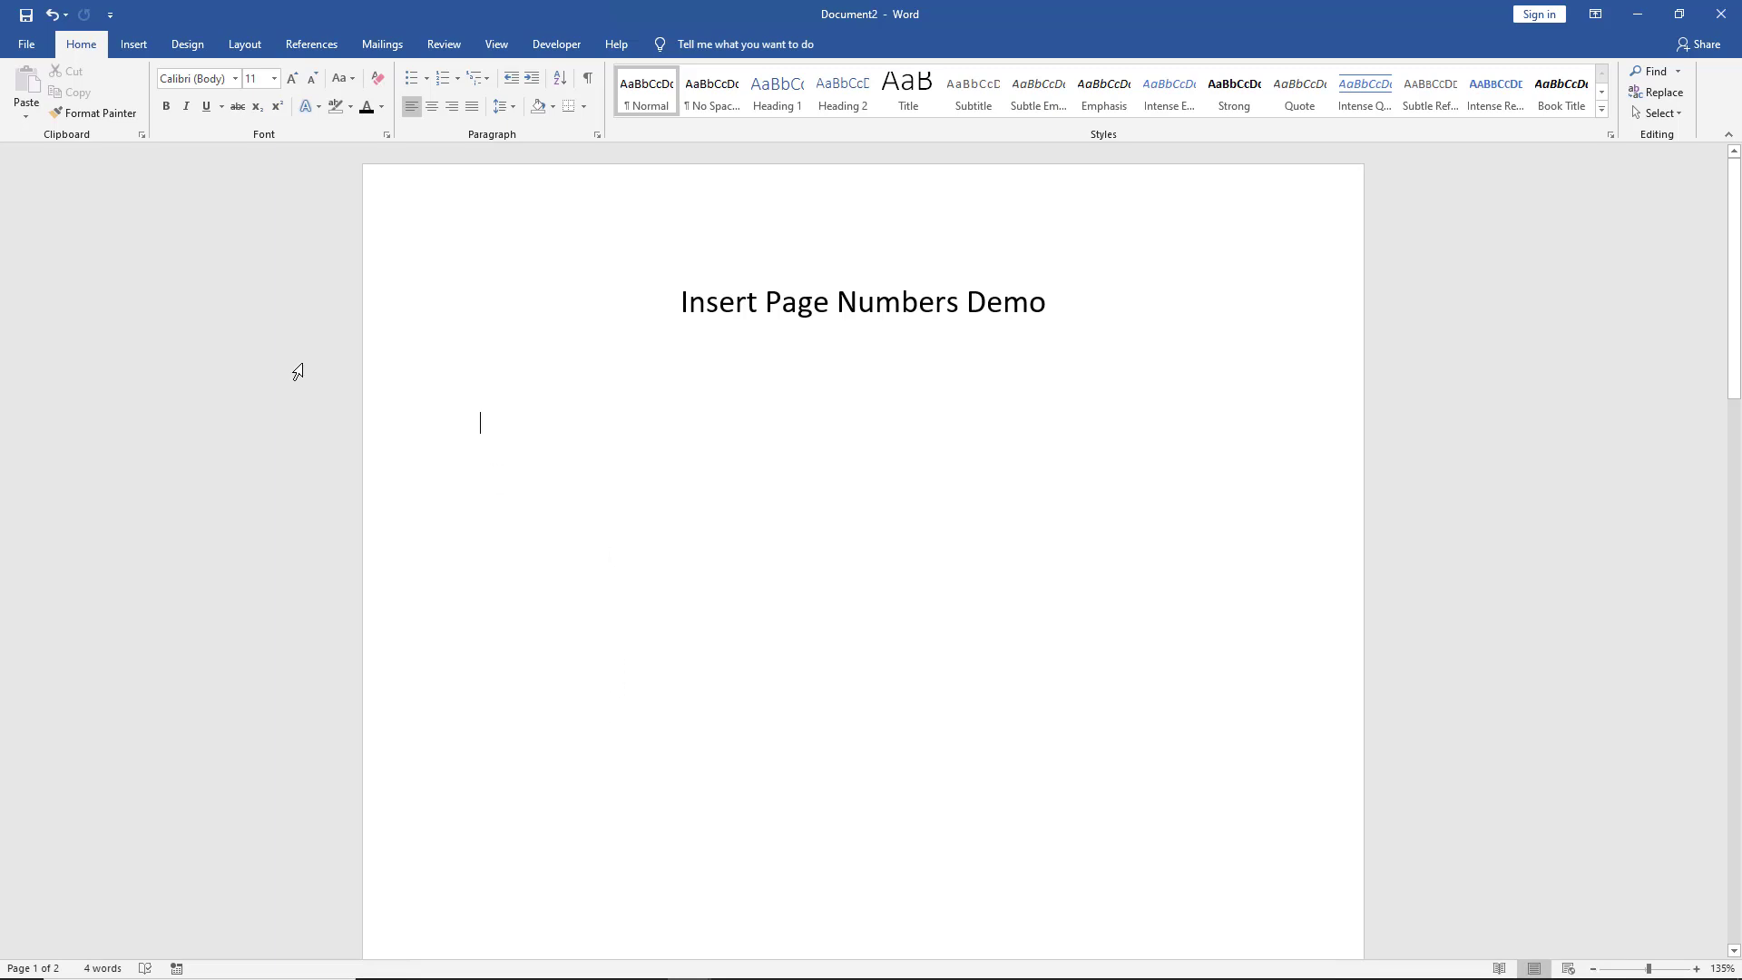
- Switch to the Insert tab to reach the Page Number commands
{"action": "left_click", "coordinate": [131, 50]}
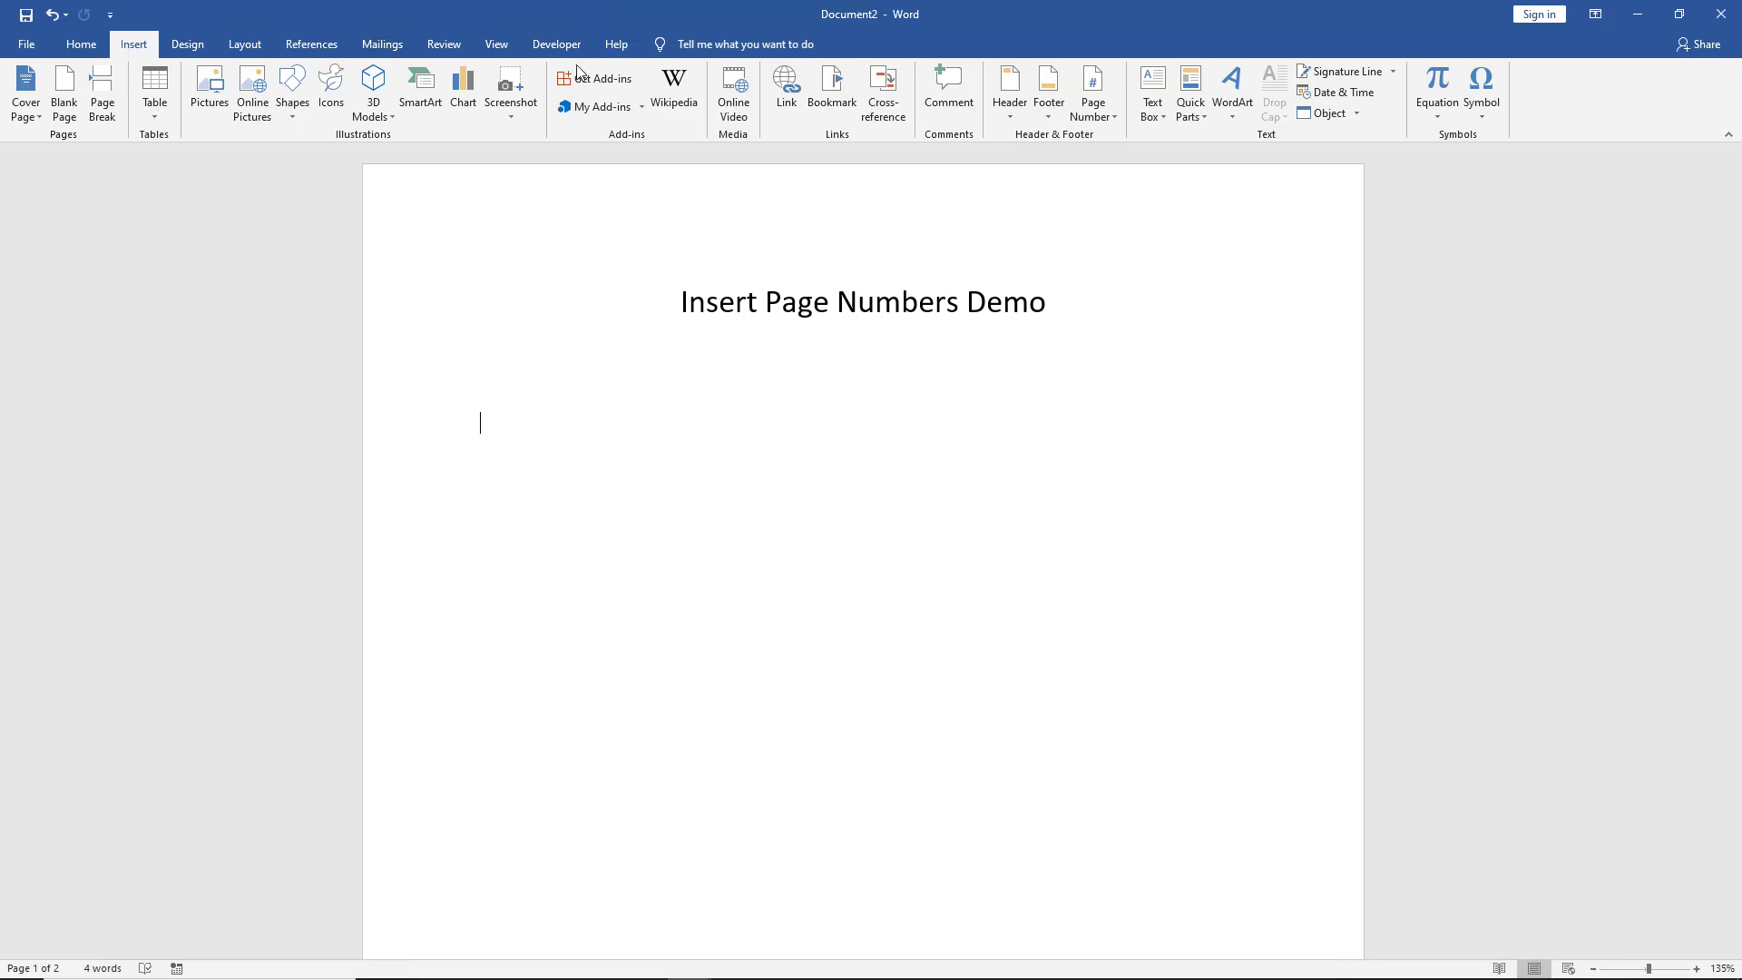
- Insert a Plain Number 1 page number at the top left of the header and deselect it
{"action": "left_click", "coordinate": [1102, 113]}
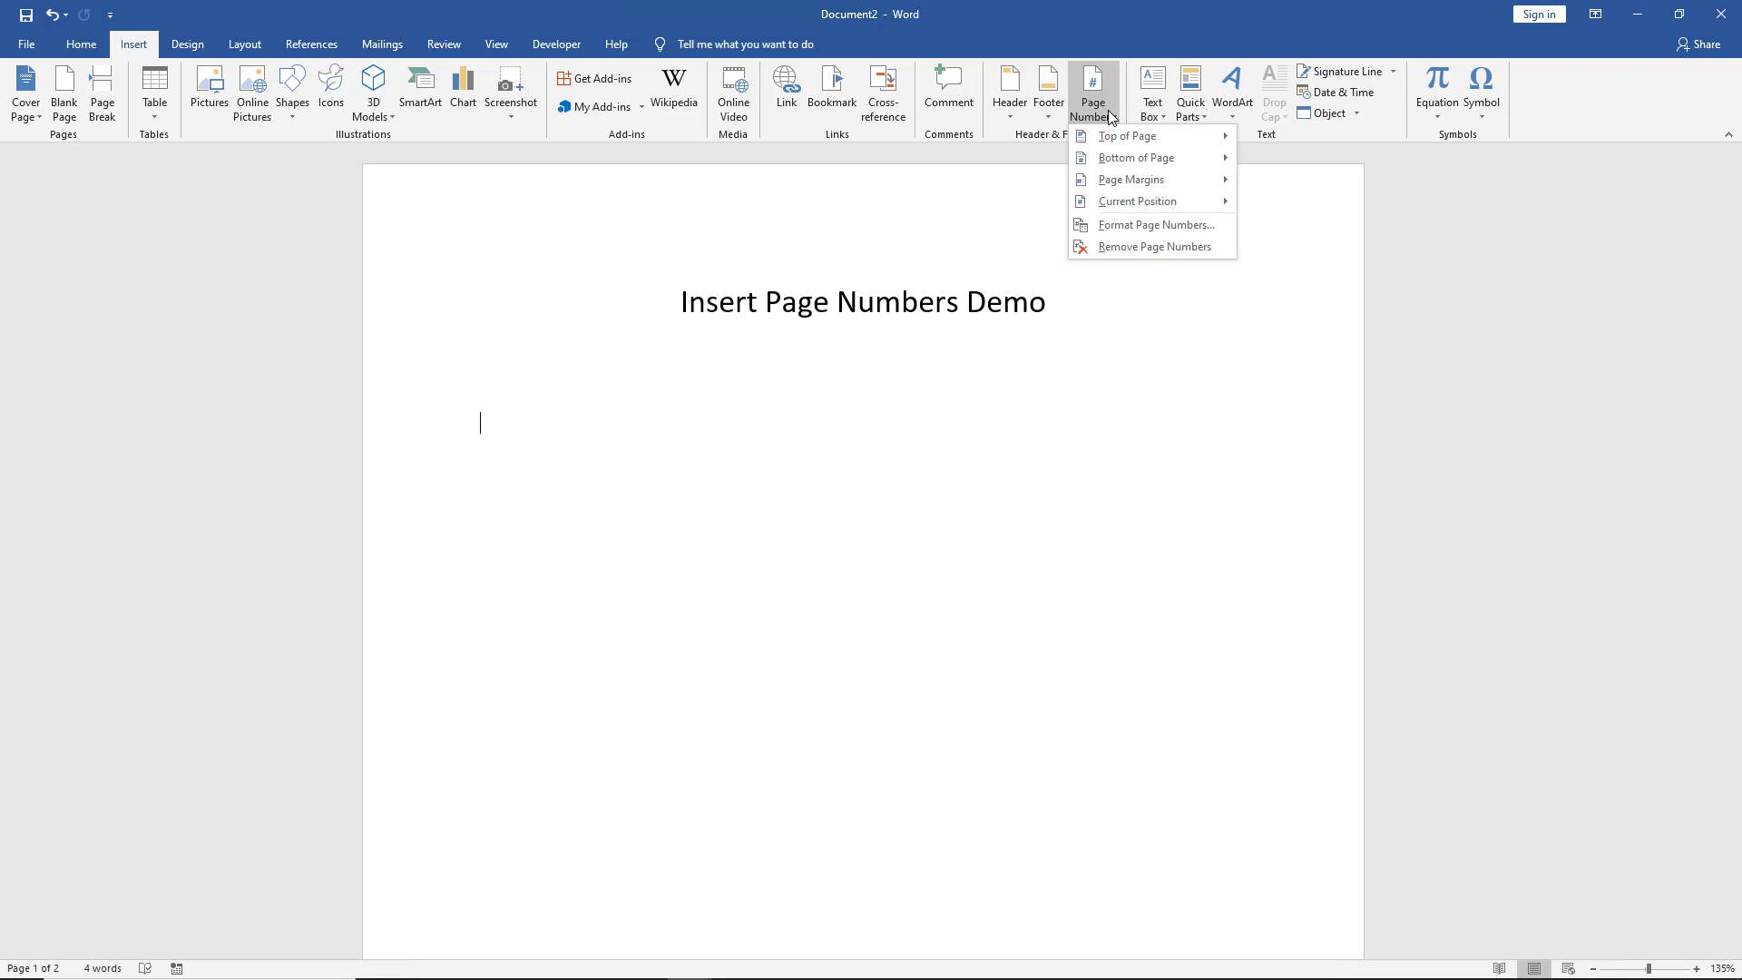
{"action": "mouse_move", "coordinate": [1126, 137]}
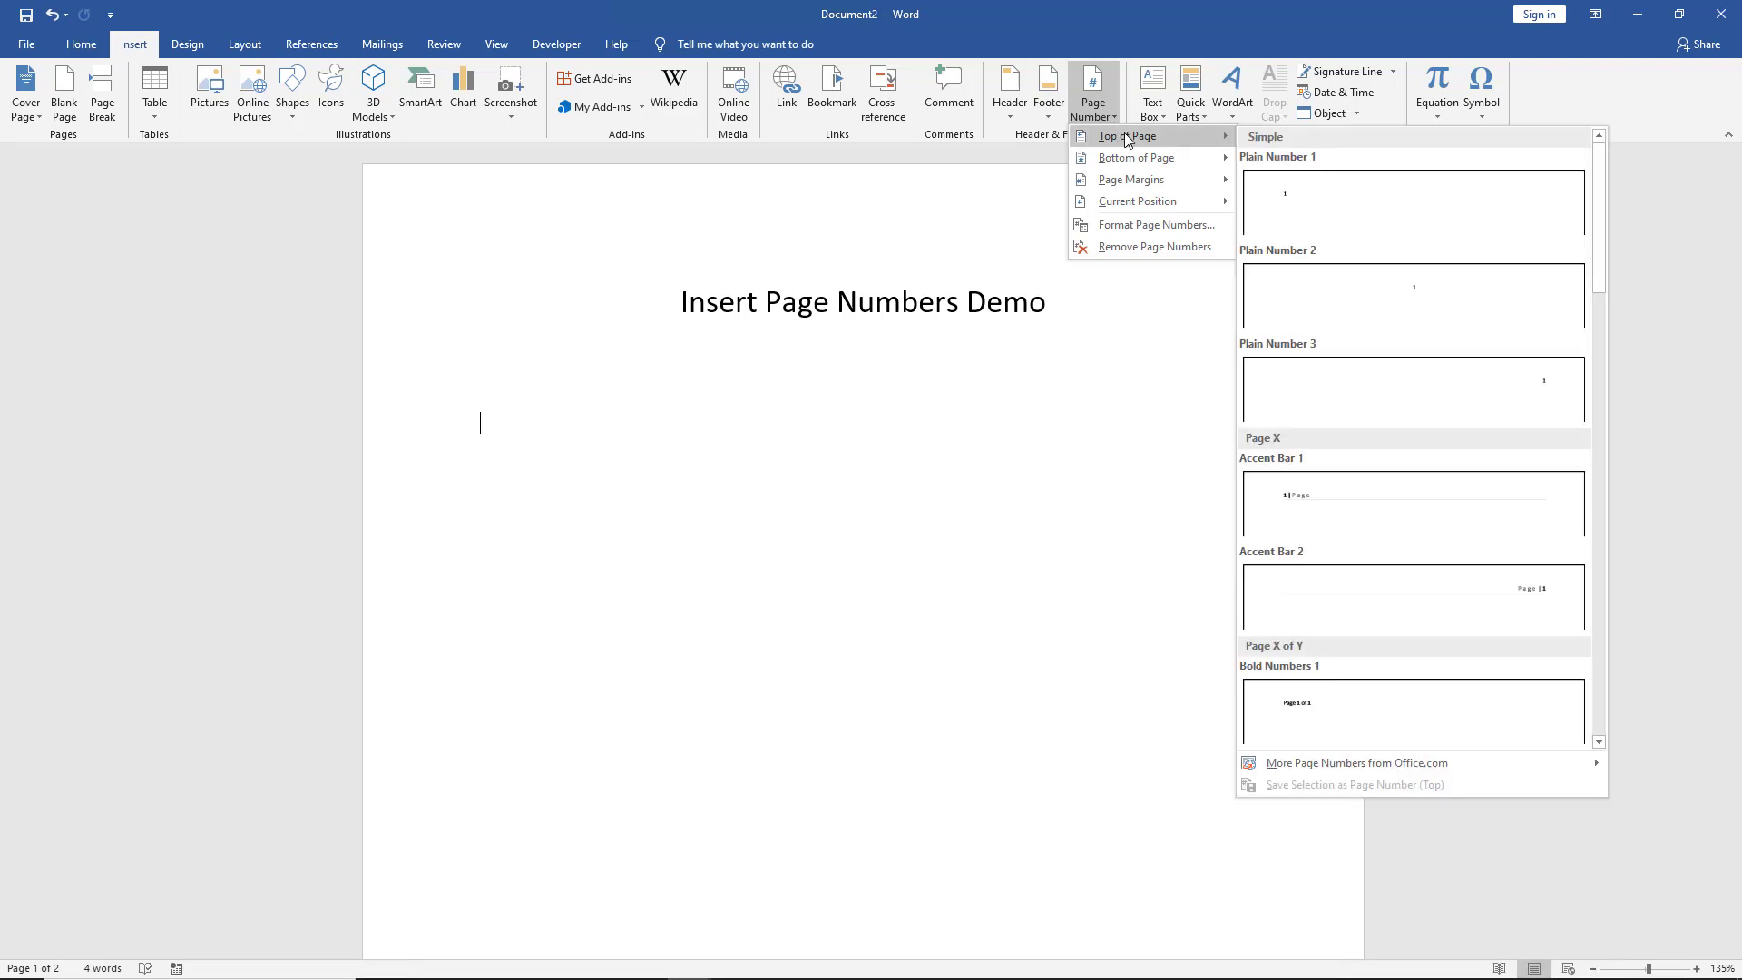
{"action": "left_click", "coordinate": [1305, 193]}
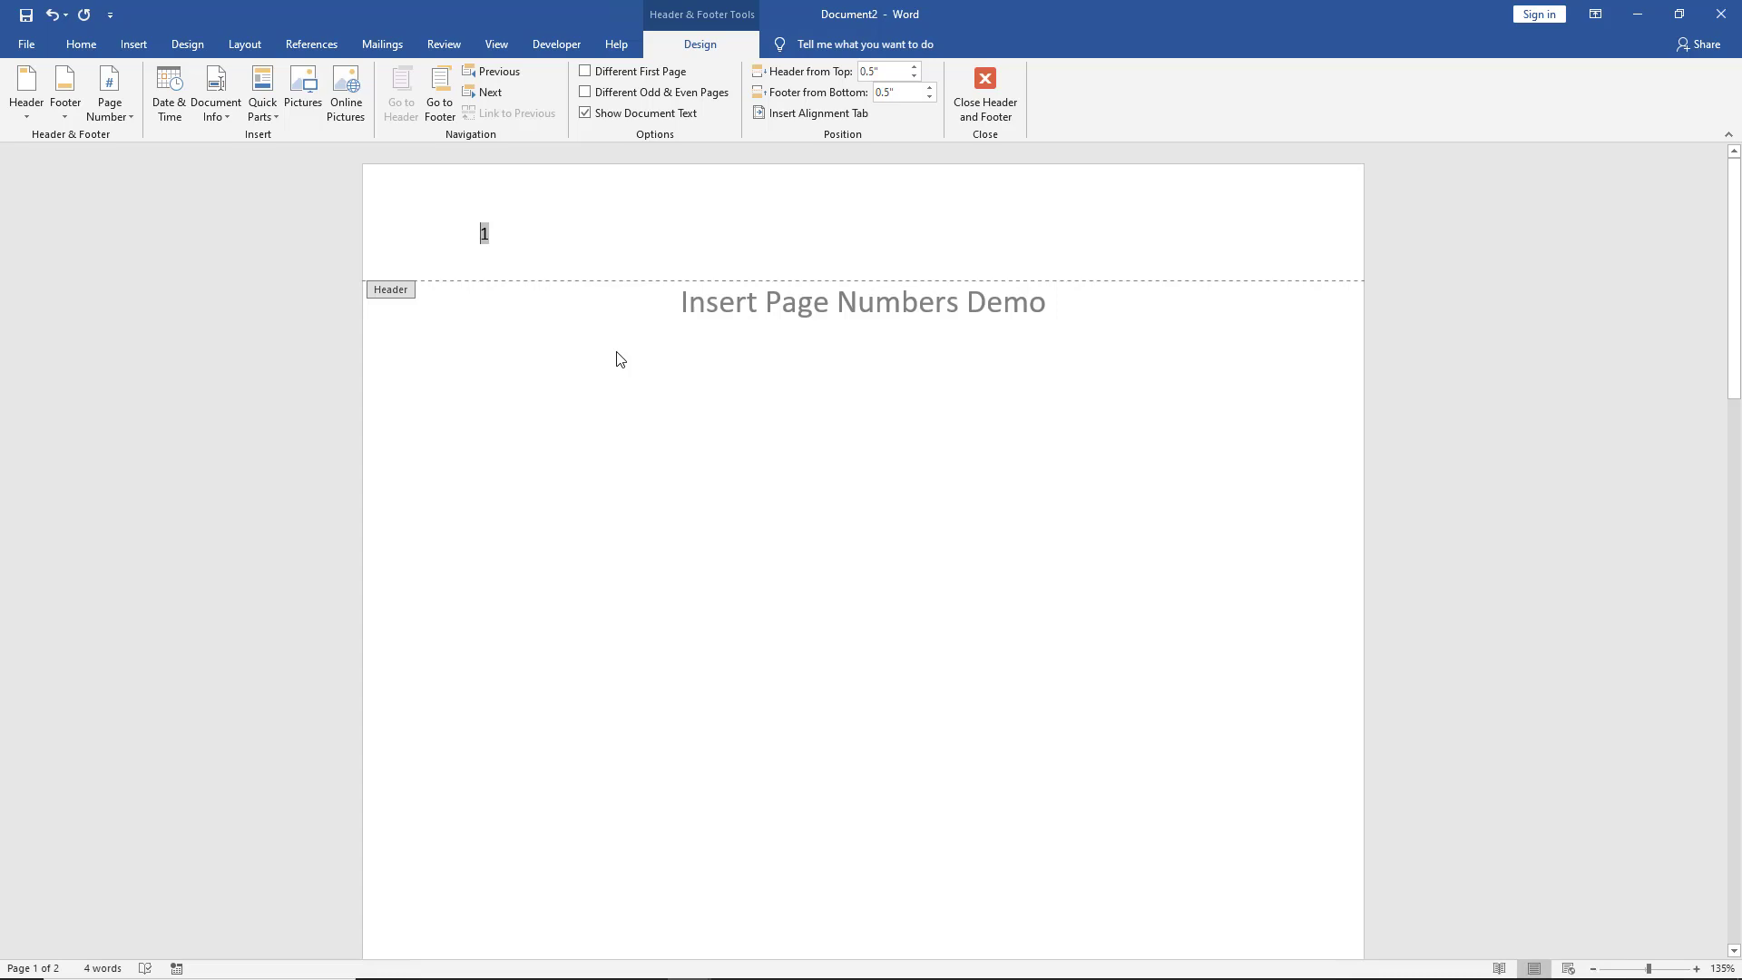
{"action": "left_click", "coordinate": [569, 249]}
- Close Header and Footer to return to the document body
{"action": "left_click", "coordinate": [998, 98]}
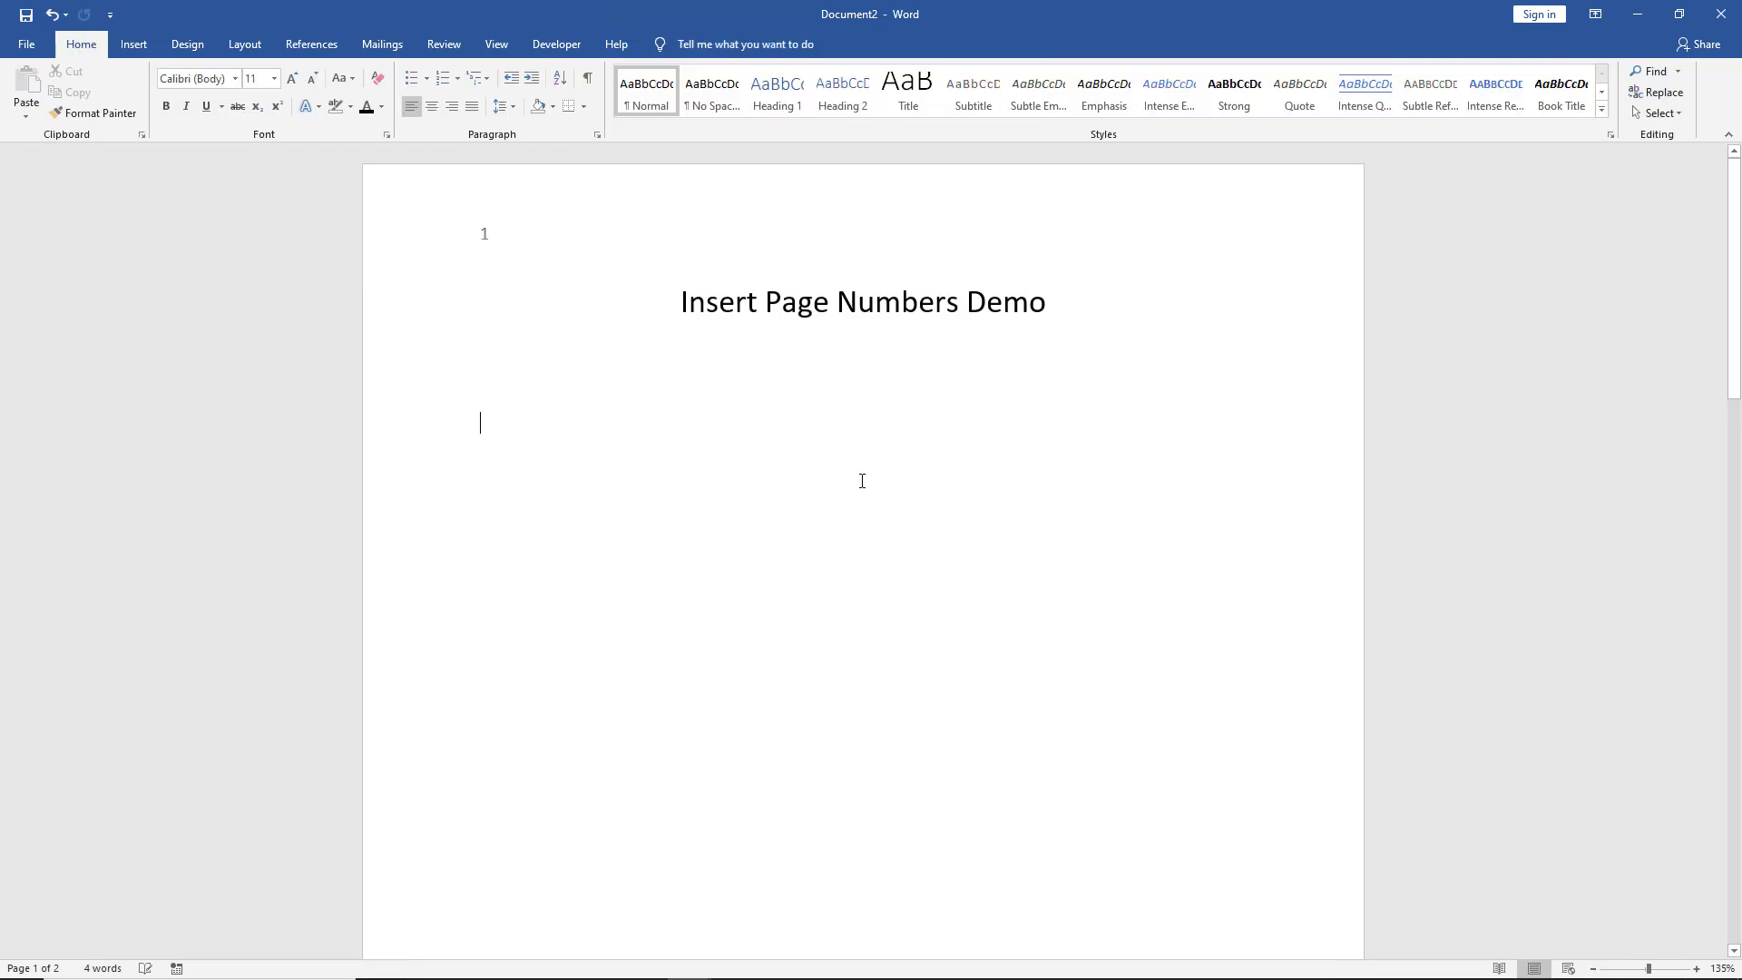
{"action": "scroll", "coordinate": [862, 481], "scroll_direction": "down", "scroll_amount": 5}
{"action": "scroll", "coordinate": [862, 481], "scroll_direction": "down", "scroll_amount": 5}
{"action": "scroll", "coordinate": [862, 481], "scroll_direction": "down", "scroll_amount": 4}
{"action": "scroll", "coordinate": [862, 481], "scroll_direction": "down", "scroll_amount": 1}
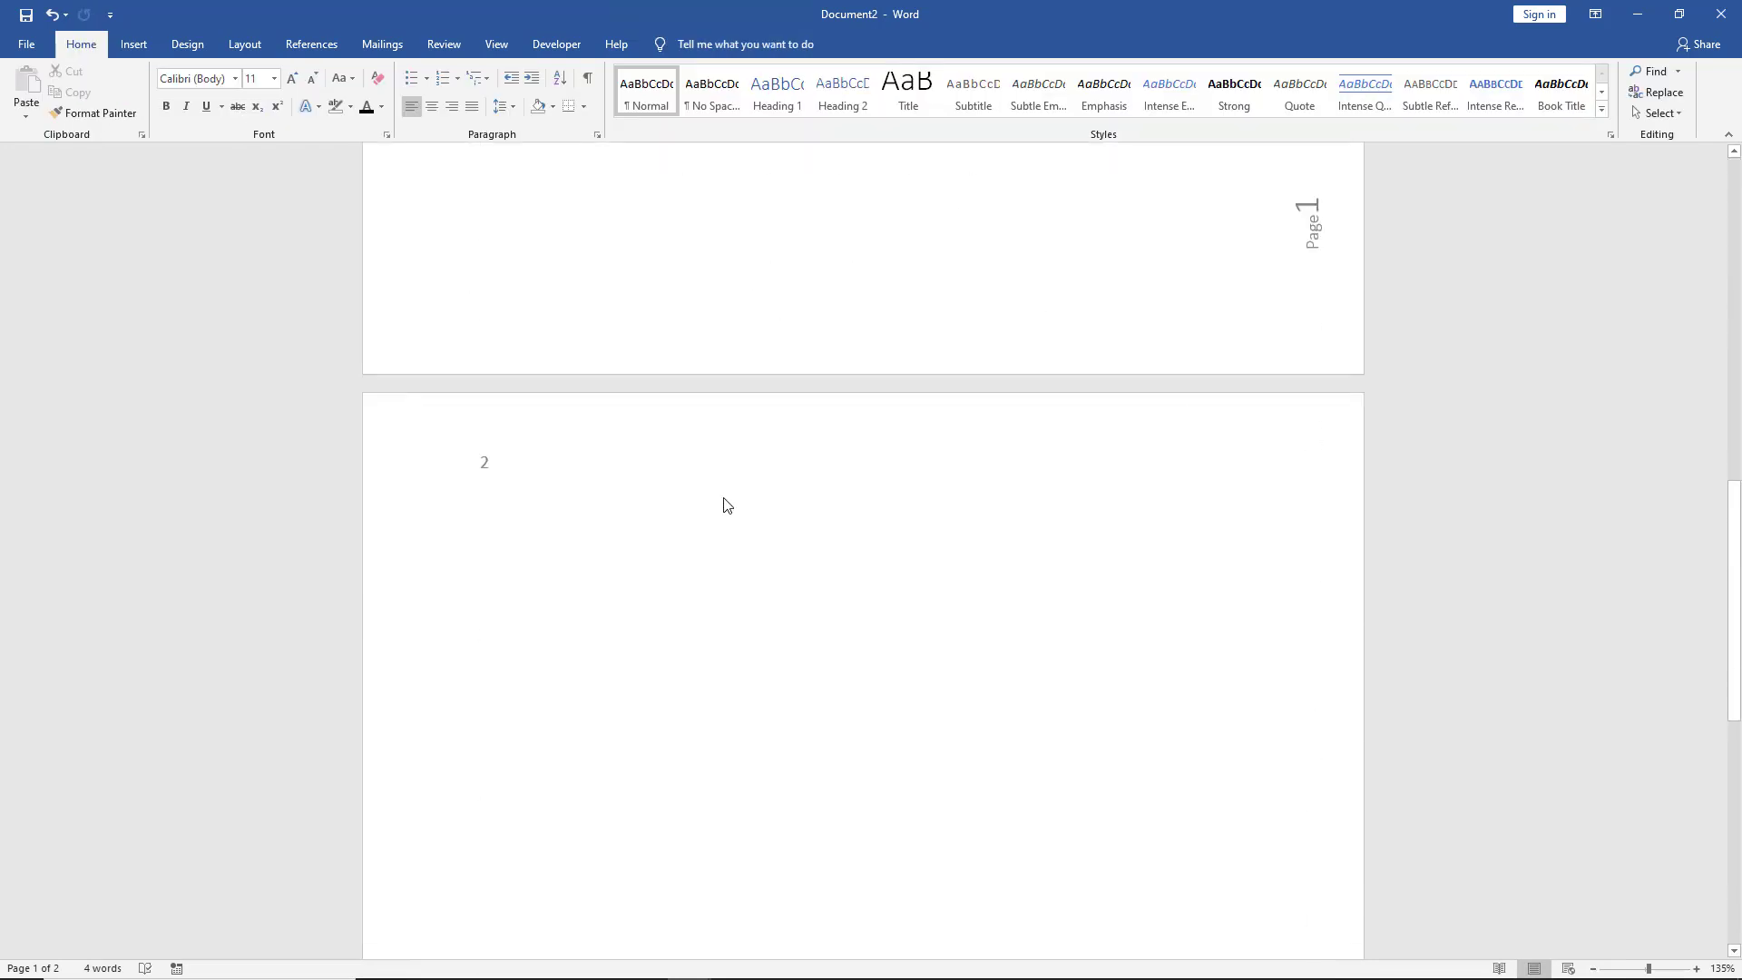
{"action": "scroll", "coordinate": [594, 479], "scroll_direction": "down", "scroll_amount": 1}
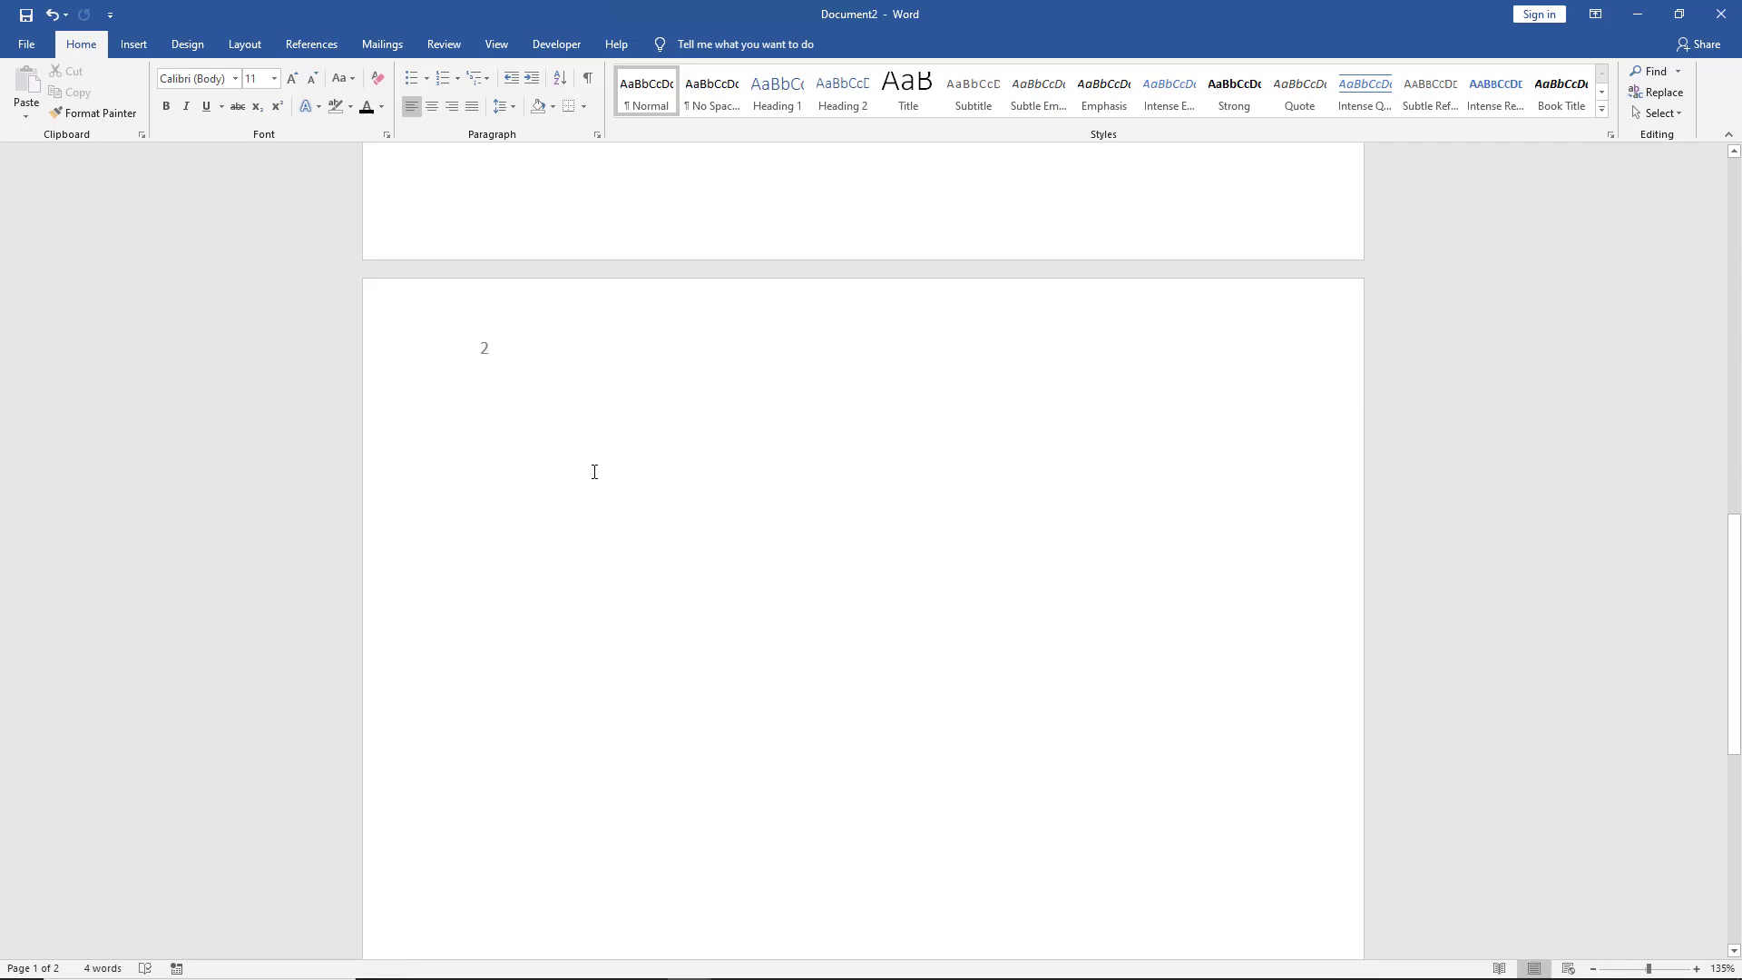
{"action": "scroll", "coordinate": [594, 472], "scroll_direction": "up", "scroll_amount": 1}
{"action": "scroll", "coordinate": [593, 471], "scroll_direction": "up", "scroll_amount": 1}
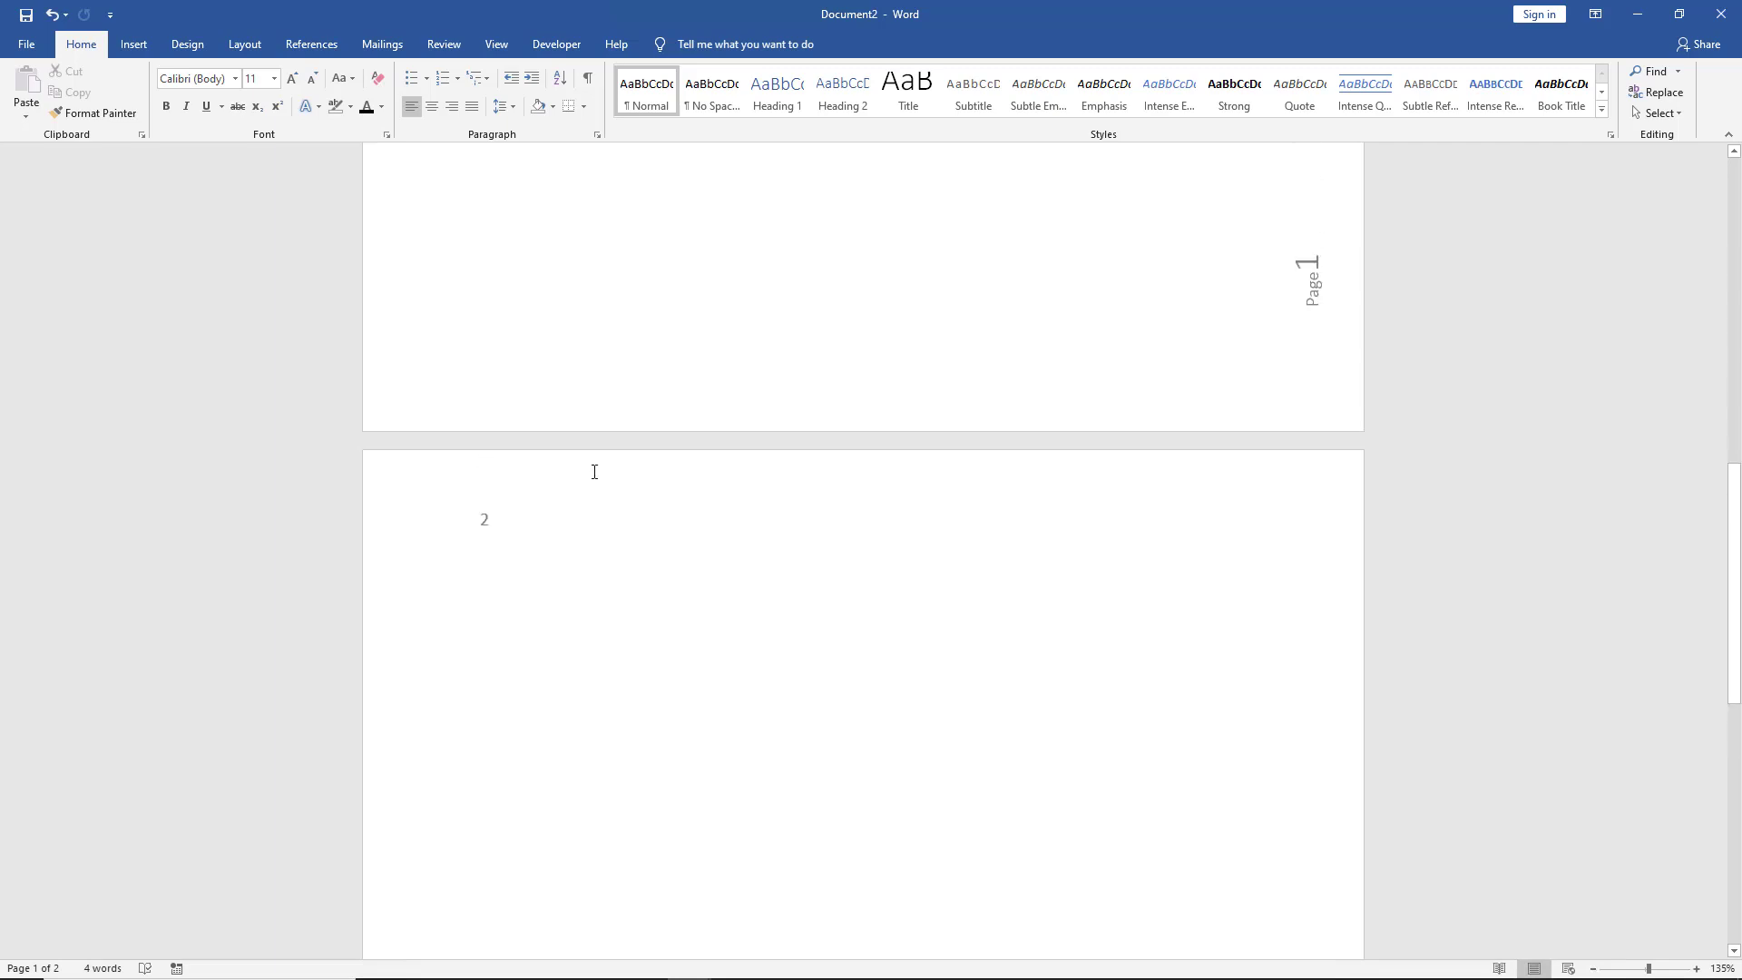
{"action": "scroll", "coordinate": [594, 471], "scroll_direction": "up", "scroll_amount": 3}
{"action": "scroll", "coordinate": [594, 471], "scroll_direction": "up", "scroll_amount": 2}
{"action": "scroll", "coordinate": [594, 471], "scroll_direction": "up", "scroll_amount": 2}
{"action": "scroll", "coordinate": [594, 471], "scroll_direction": "up", "scroll_amount": 2}
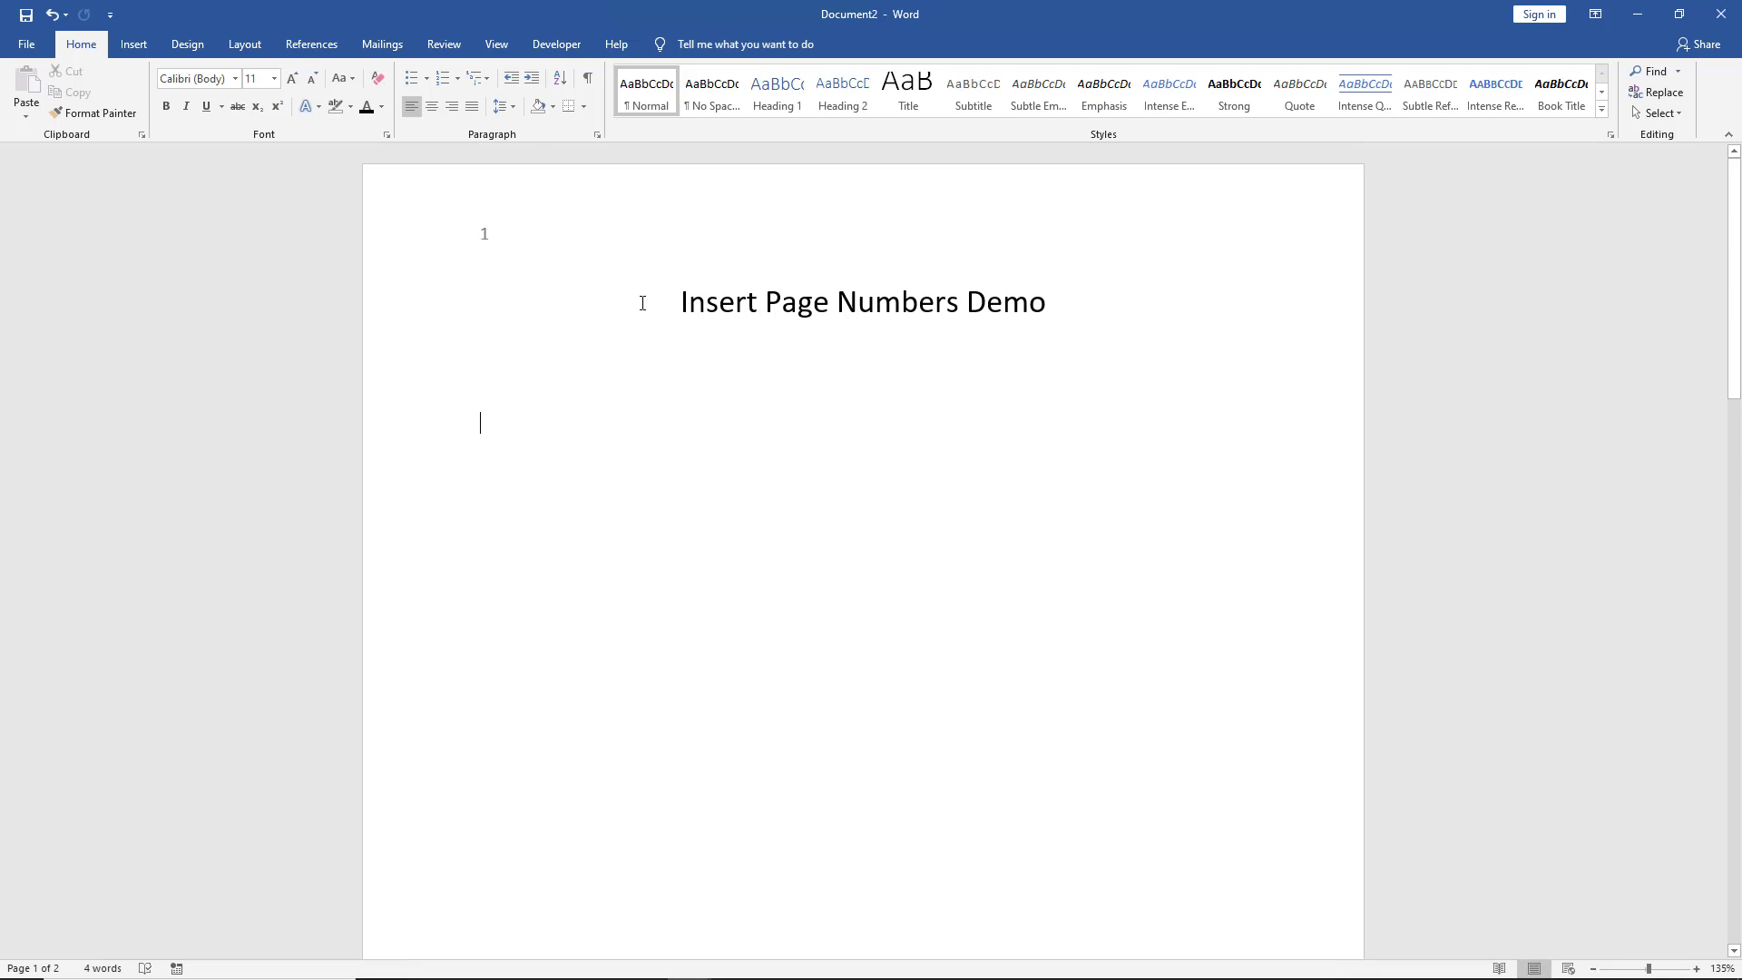
- Remove the top-of-page numbers using Remove Page Numbers under Insert > Page Number
{"action": "left_click", "coordinate": [146, 49]}
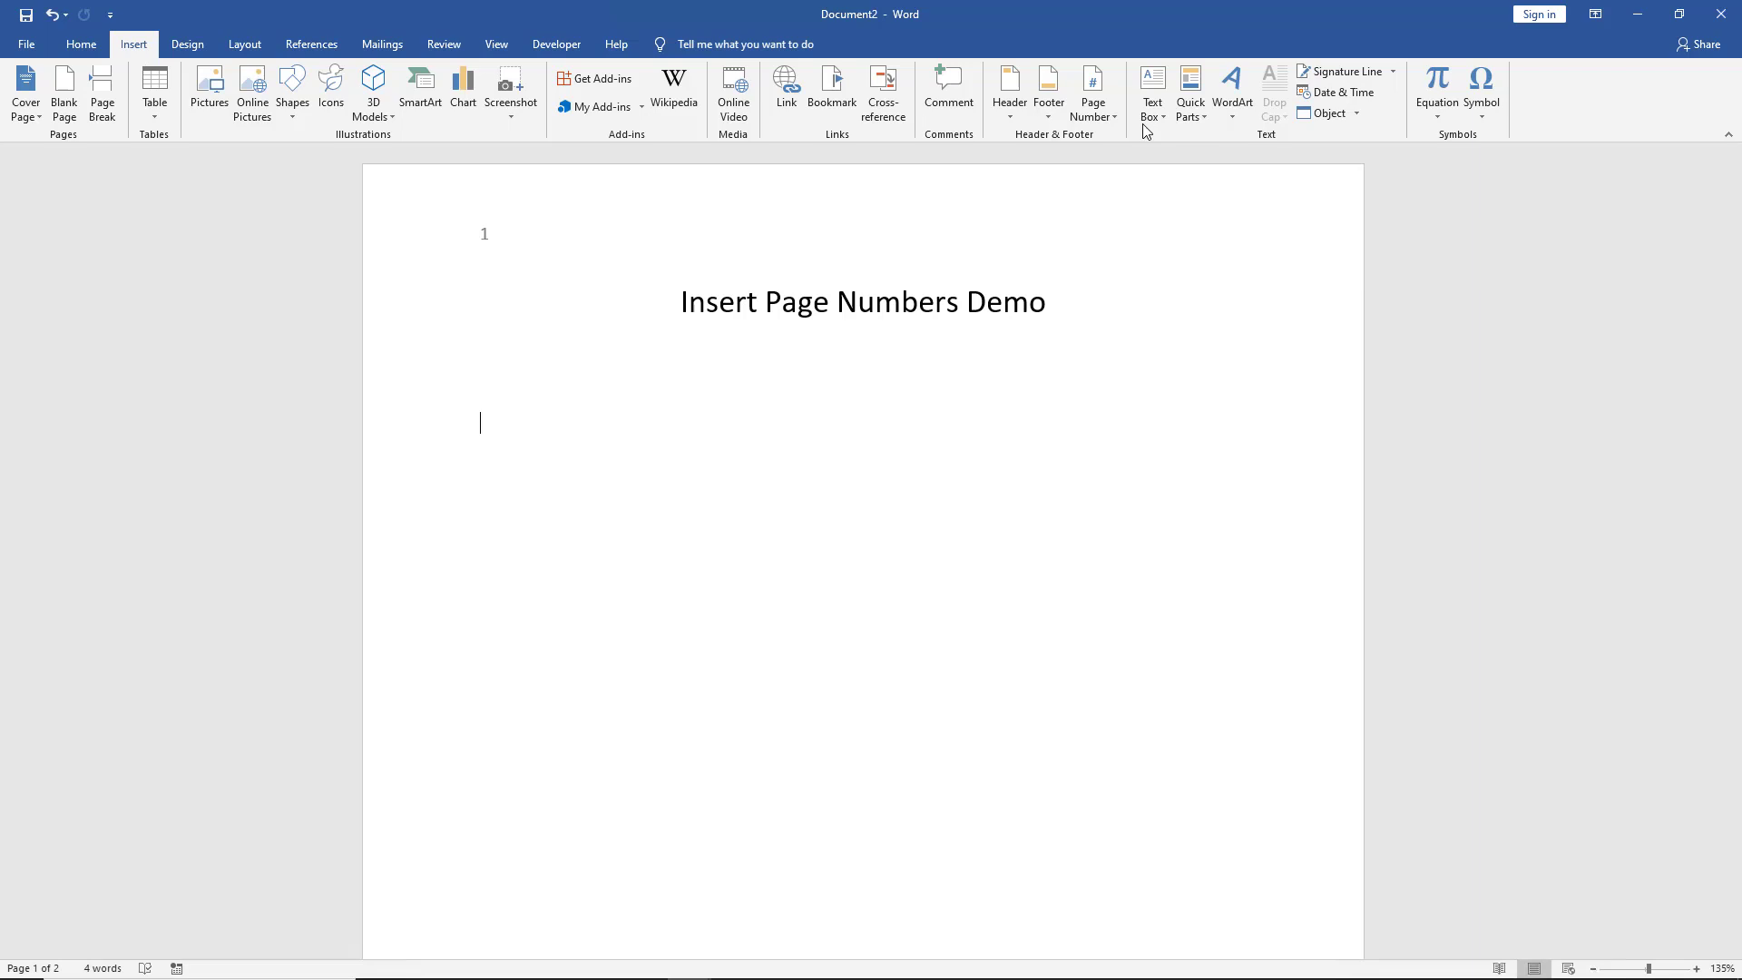
{"action": "left_click", "coordinate": [1109, 116]}
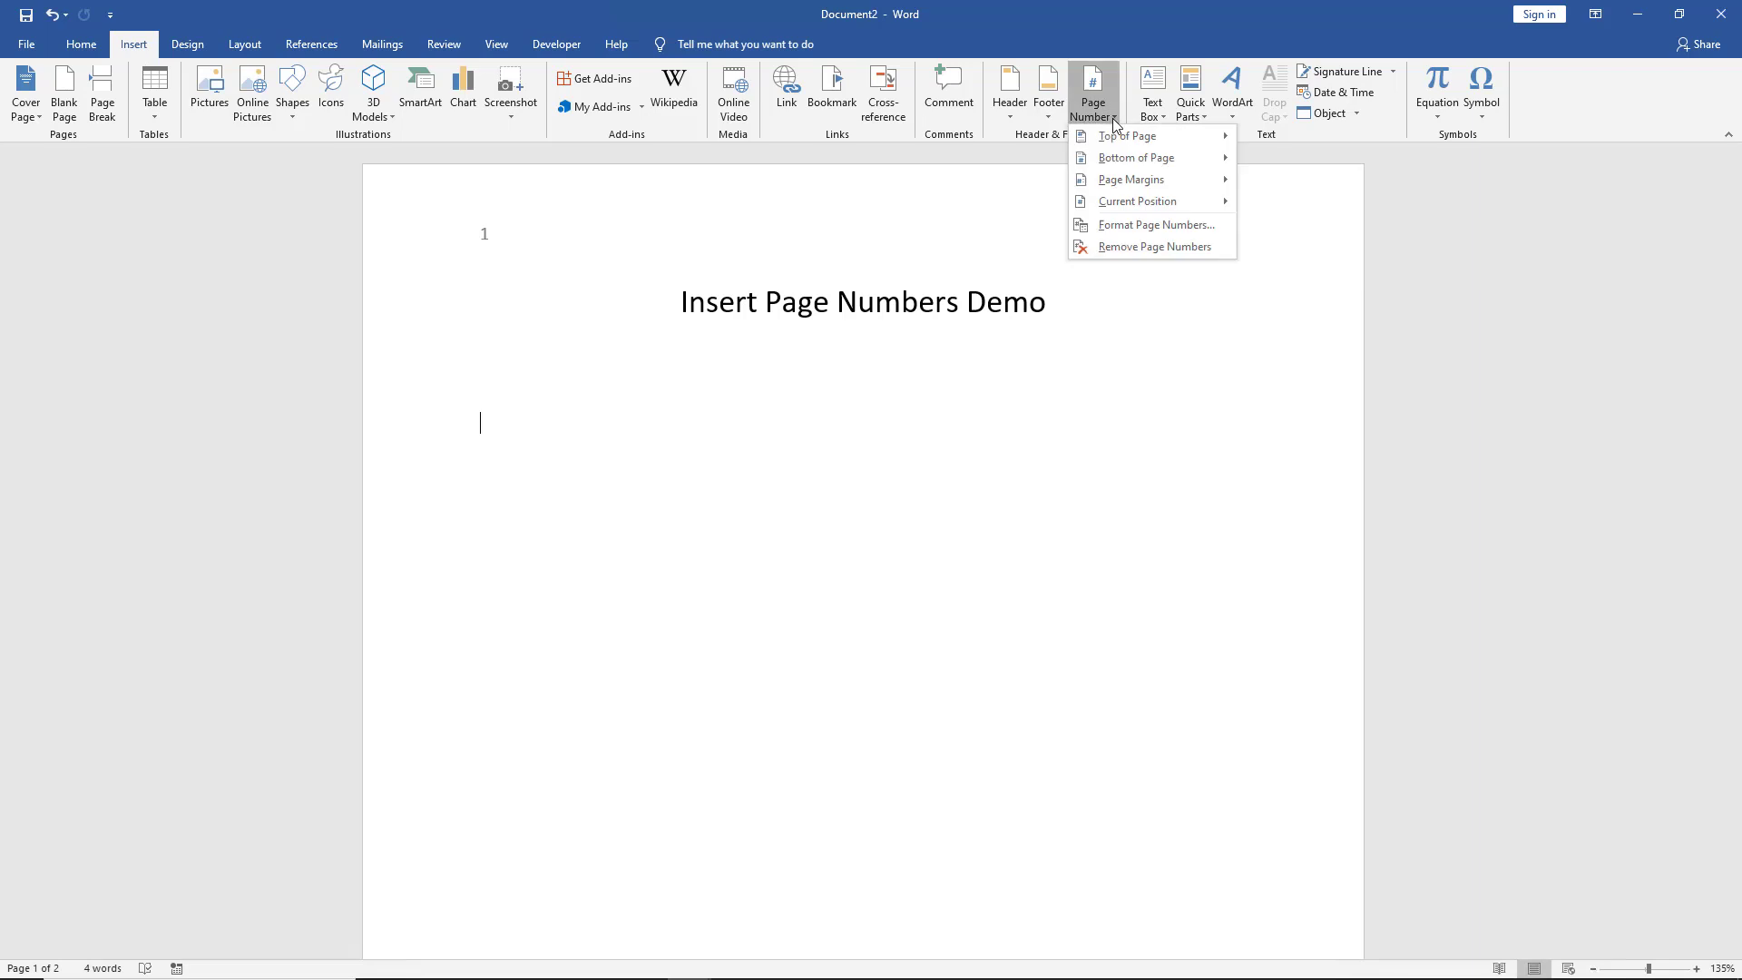
{"action": "left_click", "coordinate": [1090, 248]}
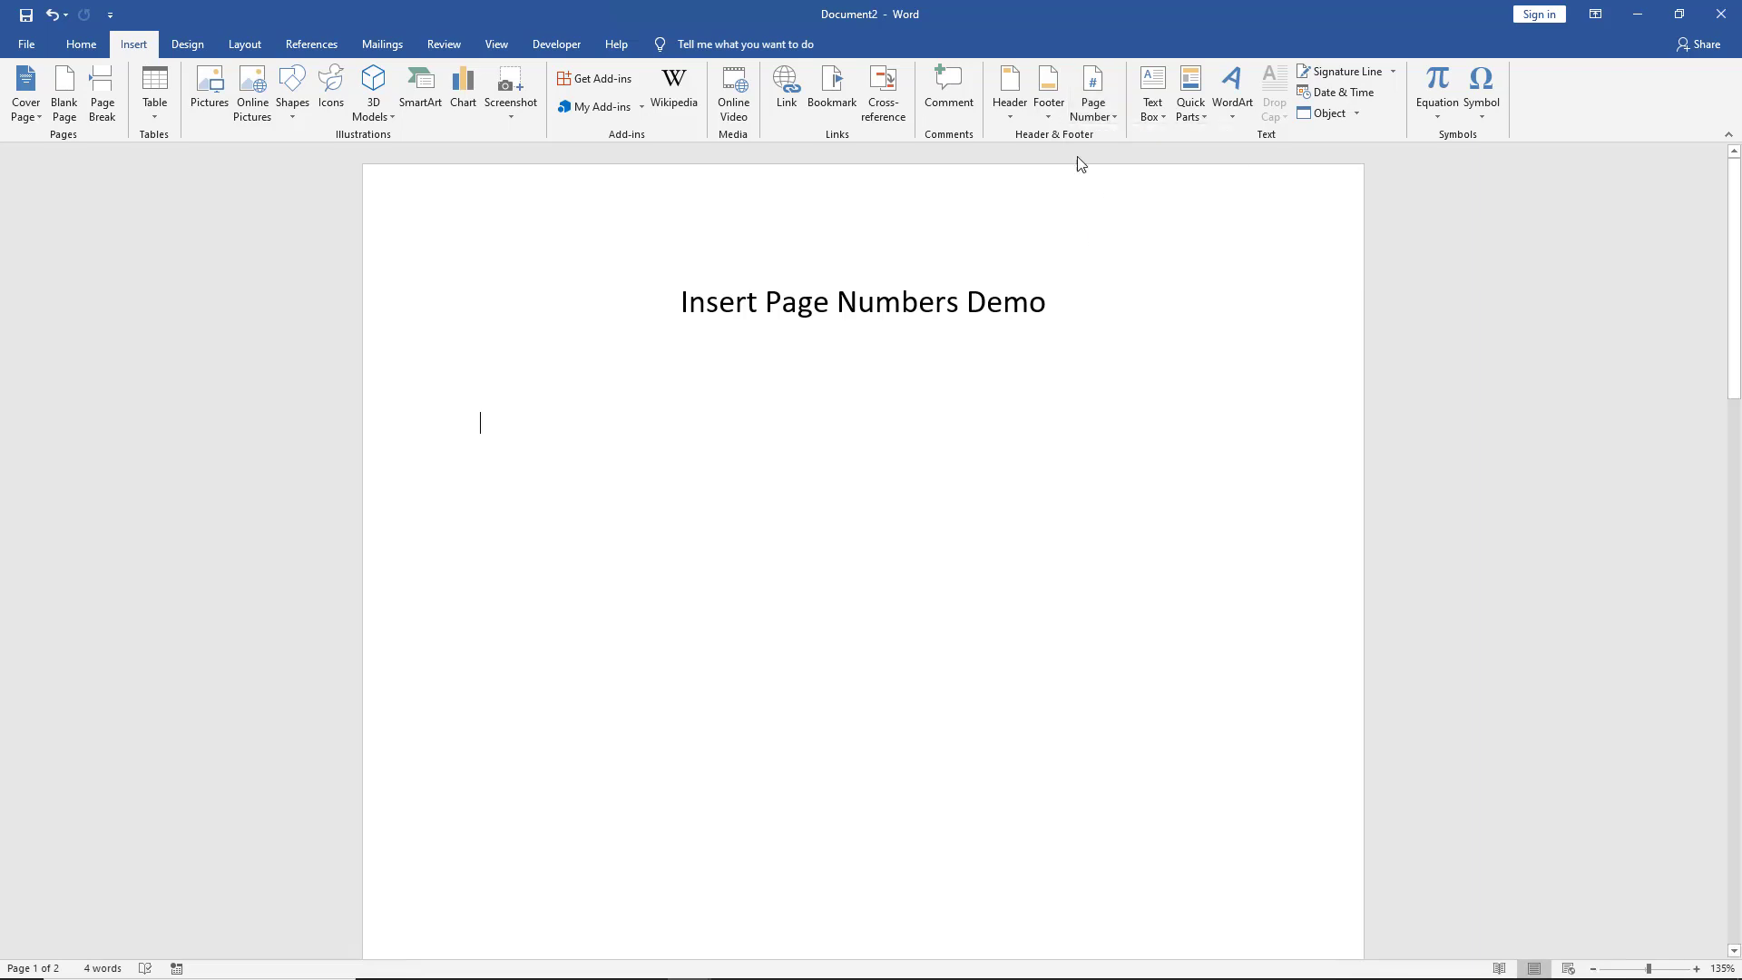
- Add Plain Number 2 page numbers centred at the bottom of each page
{"action": "left_click", "coordinate": [1092, 125]}
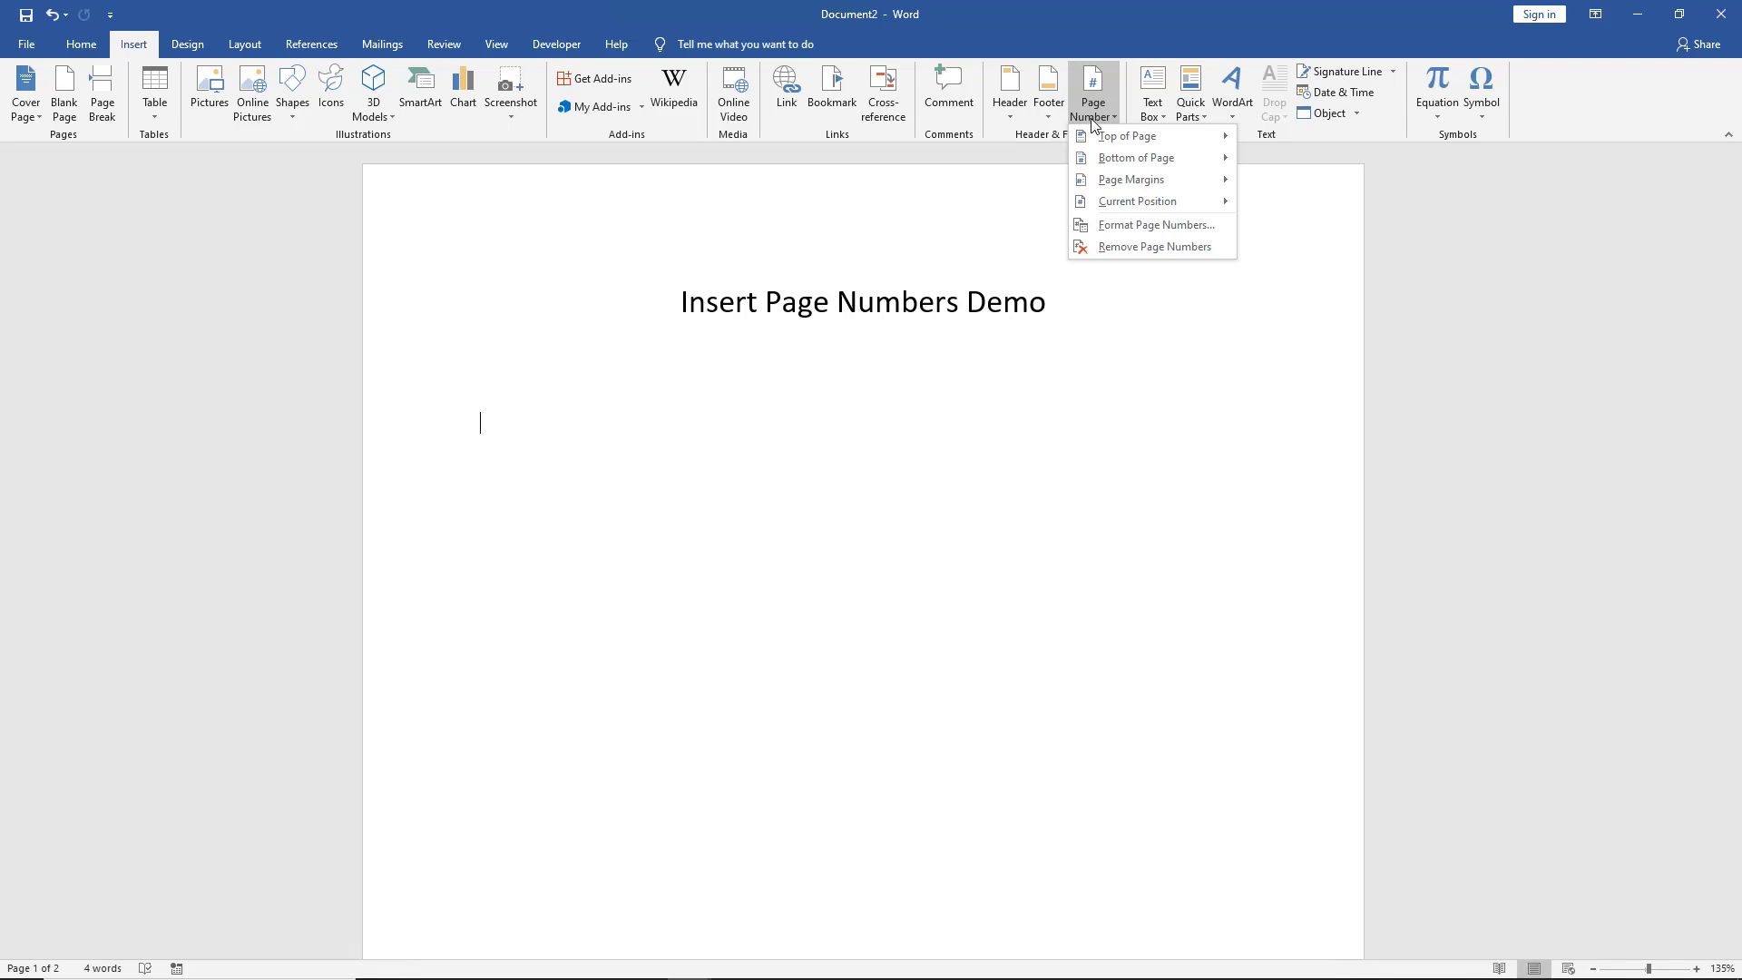
{"action": "mouse_move", "coordinate": [1137, 159]}
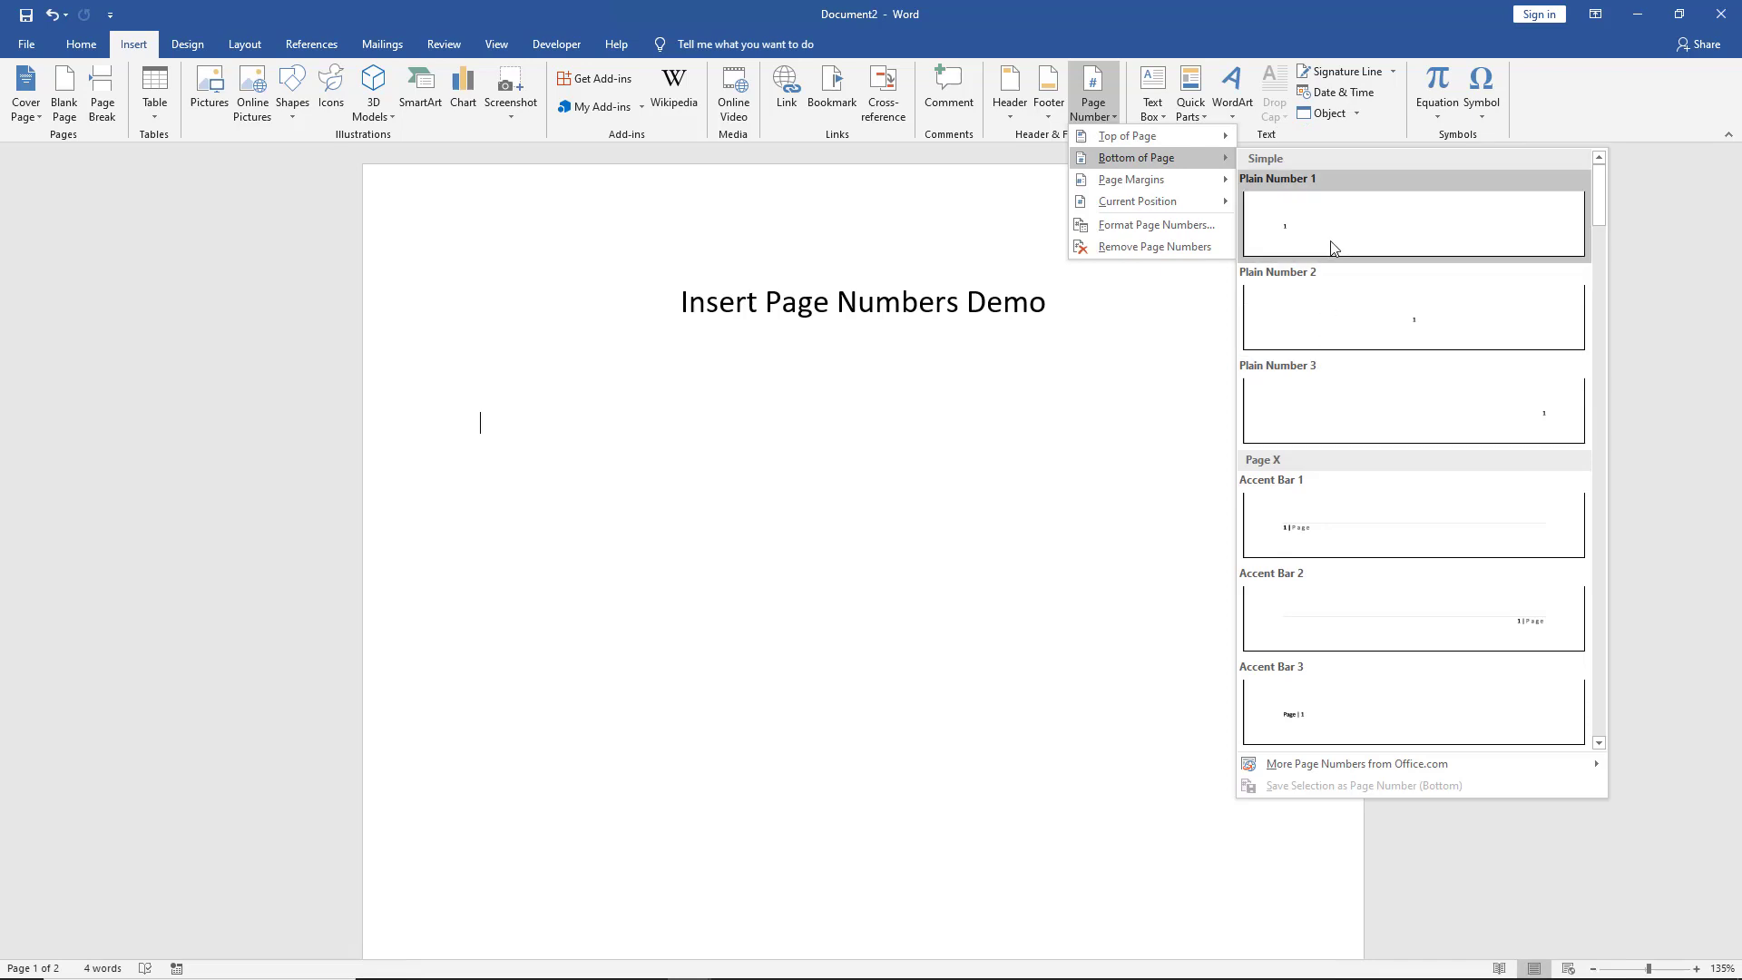
{"action": "left_click", "coordinate": [1336, 318]}
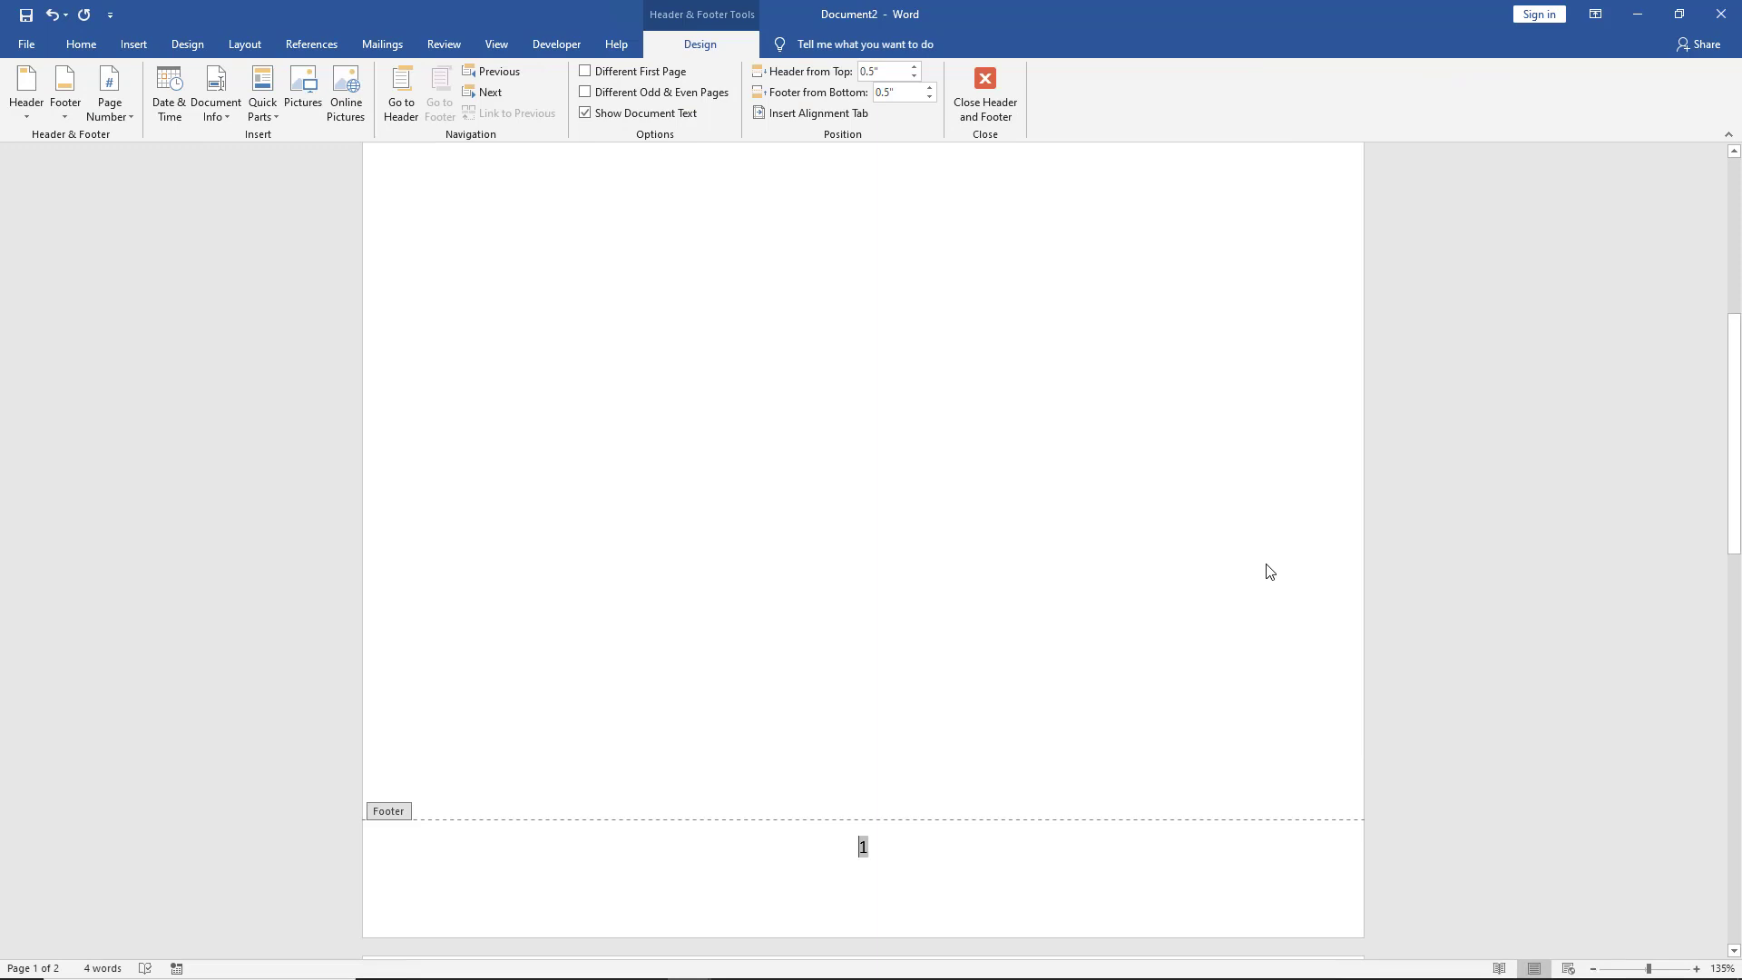
{"action": "scroll", "coordinate": [1265, 573], "scroll_direction": "down", "scroll_amount": 3}
{"action": "scroll", "coordinate": [1266, 572], "scroll_direction": "down", "scroll_amount": 4}
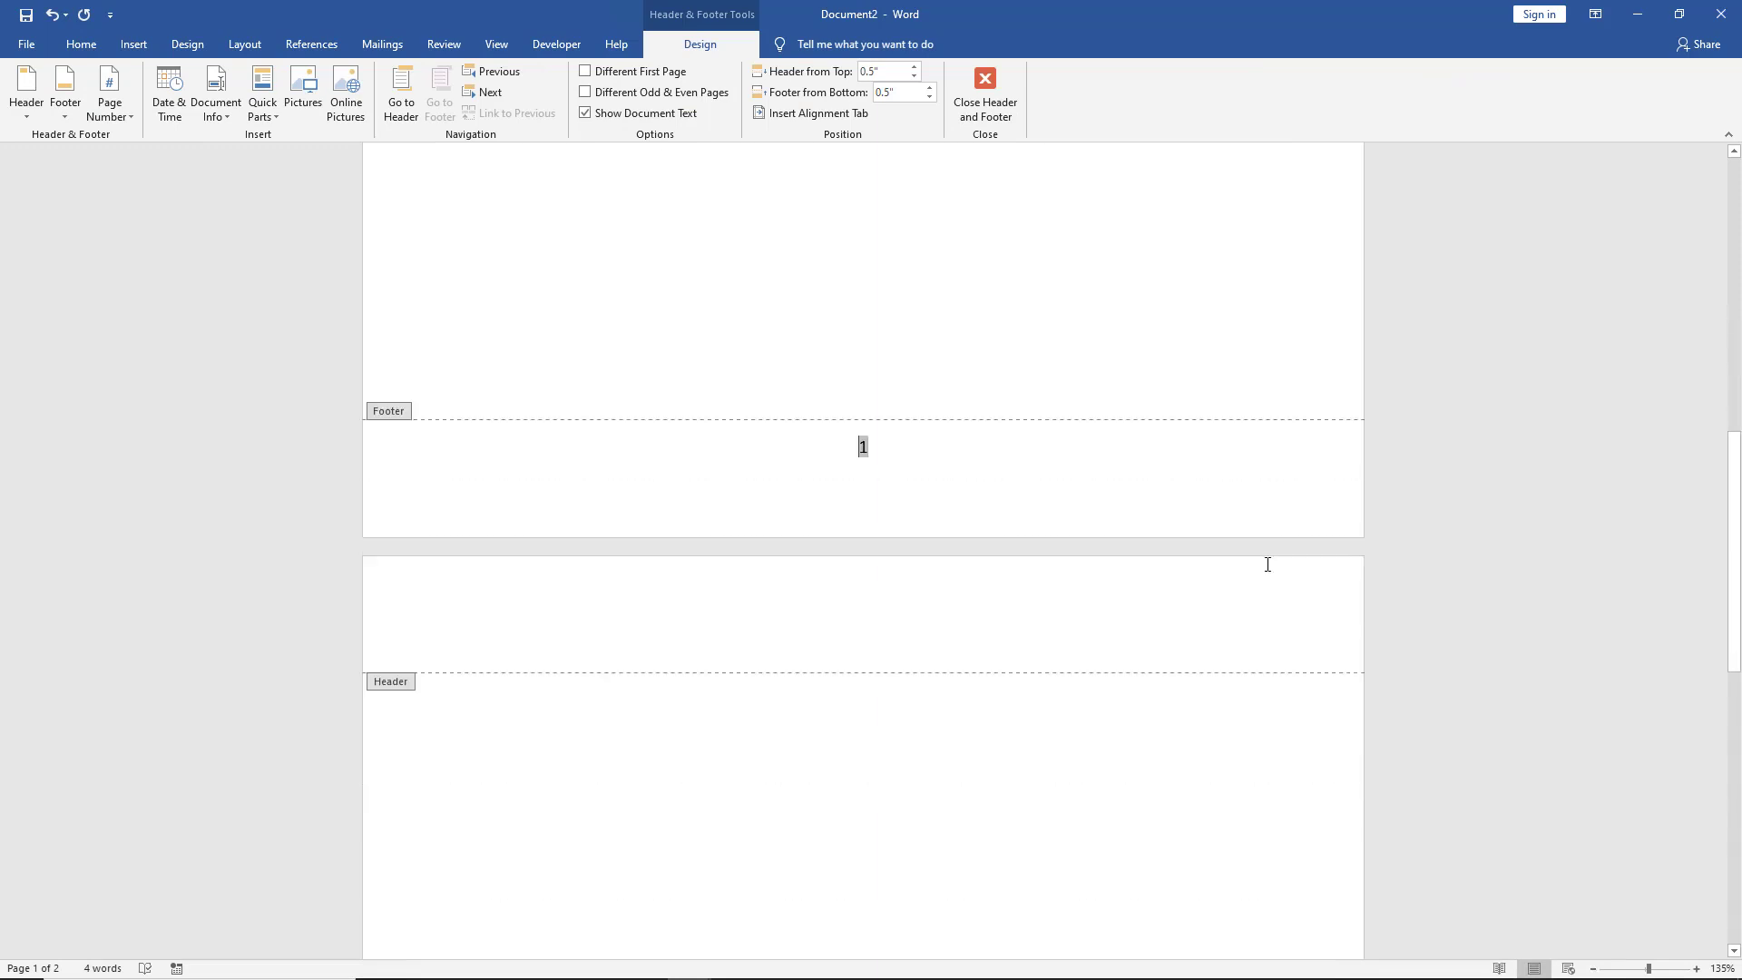
{"action": "scroll", "coordinate": [1114, 553], "scroll_direction": "down", "scroll_amount": 4}
{"action": "scroll", "coordinate": [1113, 552], "scroll_direction": "down", "scroll_amount": 2}
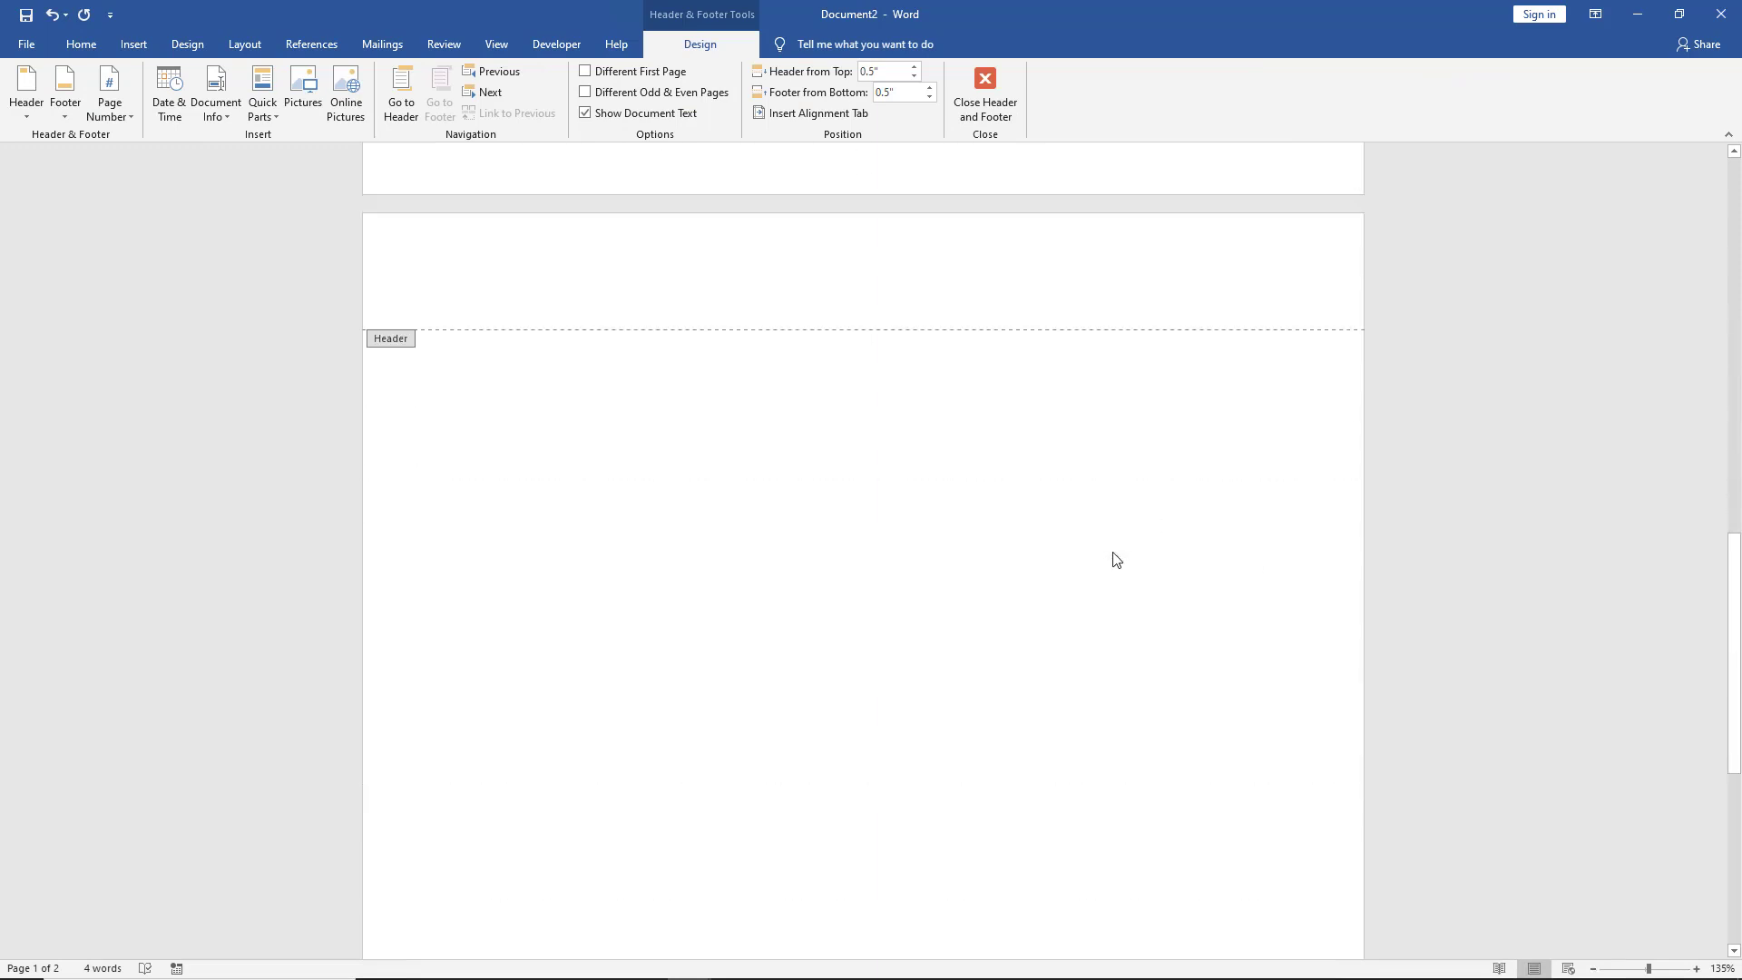
{"action": "scroll", "coordinate": [1115, 556], "scroll_direction": "down", "scroll_amount": 15}
{"action": "scroll", "coordinate": [1117, 560], "scroll_direction": "down", "scroll_amount": 2}
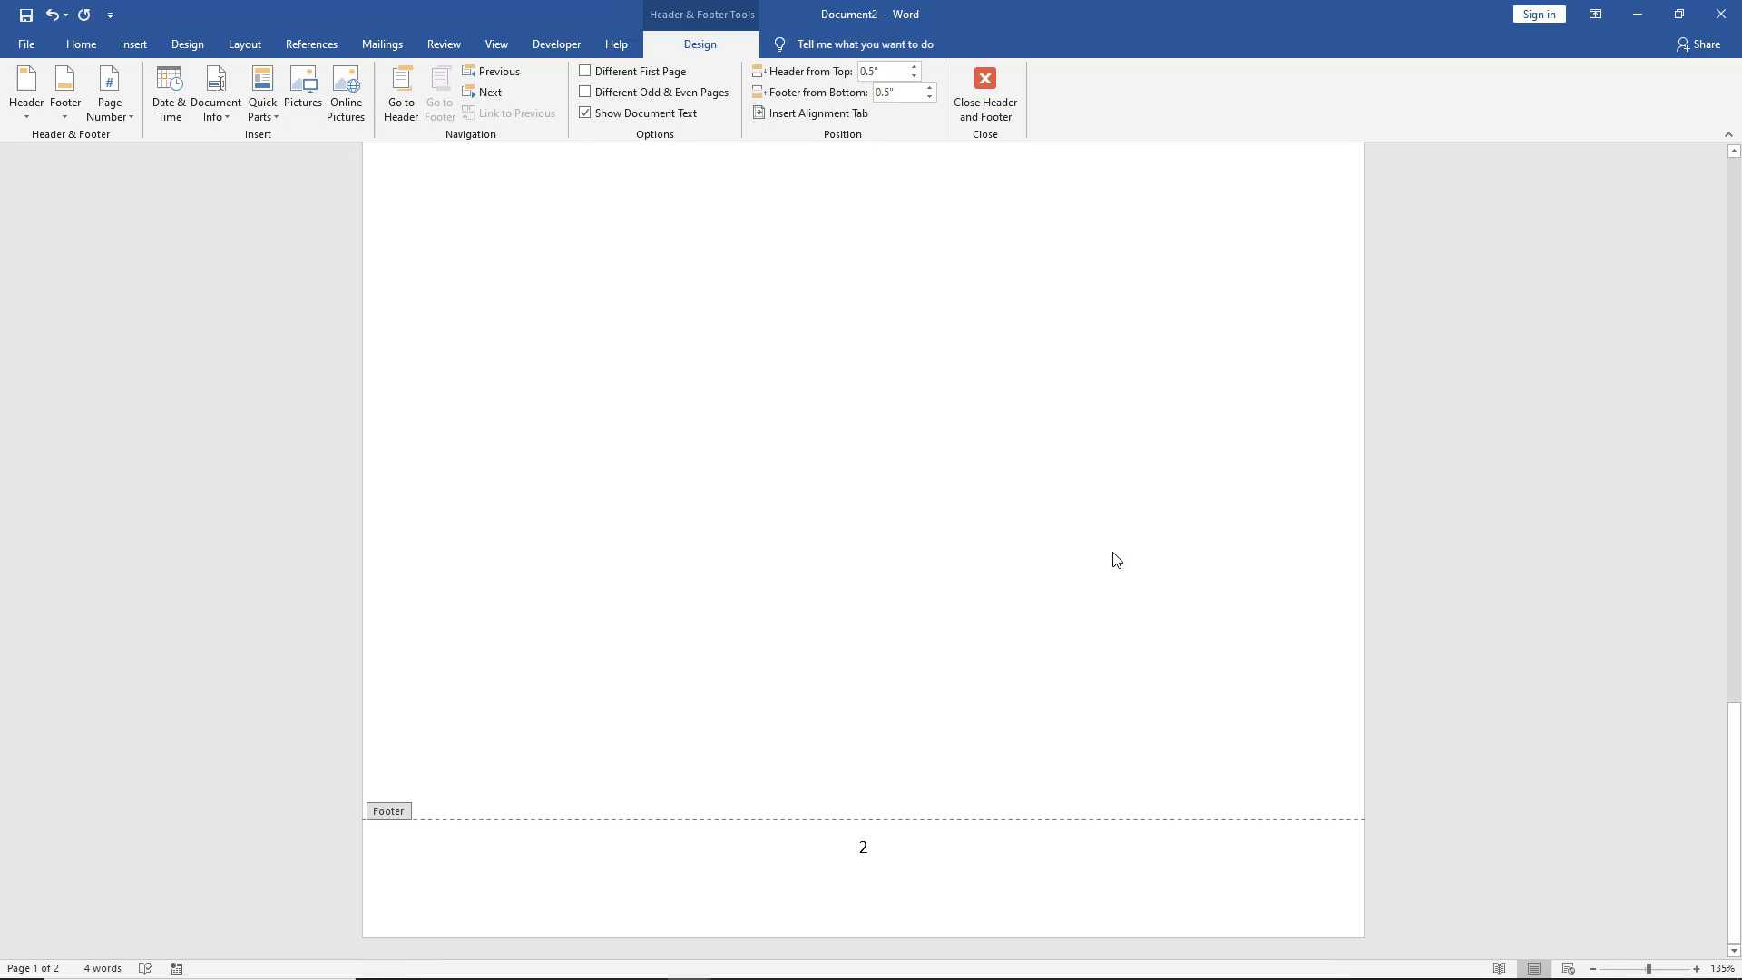
{"action": "scroll", "coordinate": [1114, 558], "scroll_direction": "up", "scroll_amount": 15}
{"action": "scroll", "coordinate": [1114, 559], "scroll_direction": "up", "scroll_amount": 10}
{"action": "scroll", "coordinate": [1115, 558], "scroll_direction": "up", "scroll_amount": 3}
{"action": "scroll", "coordinate": [1114, 558], "scroll_direction": "up", "scroll_amount": 20}
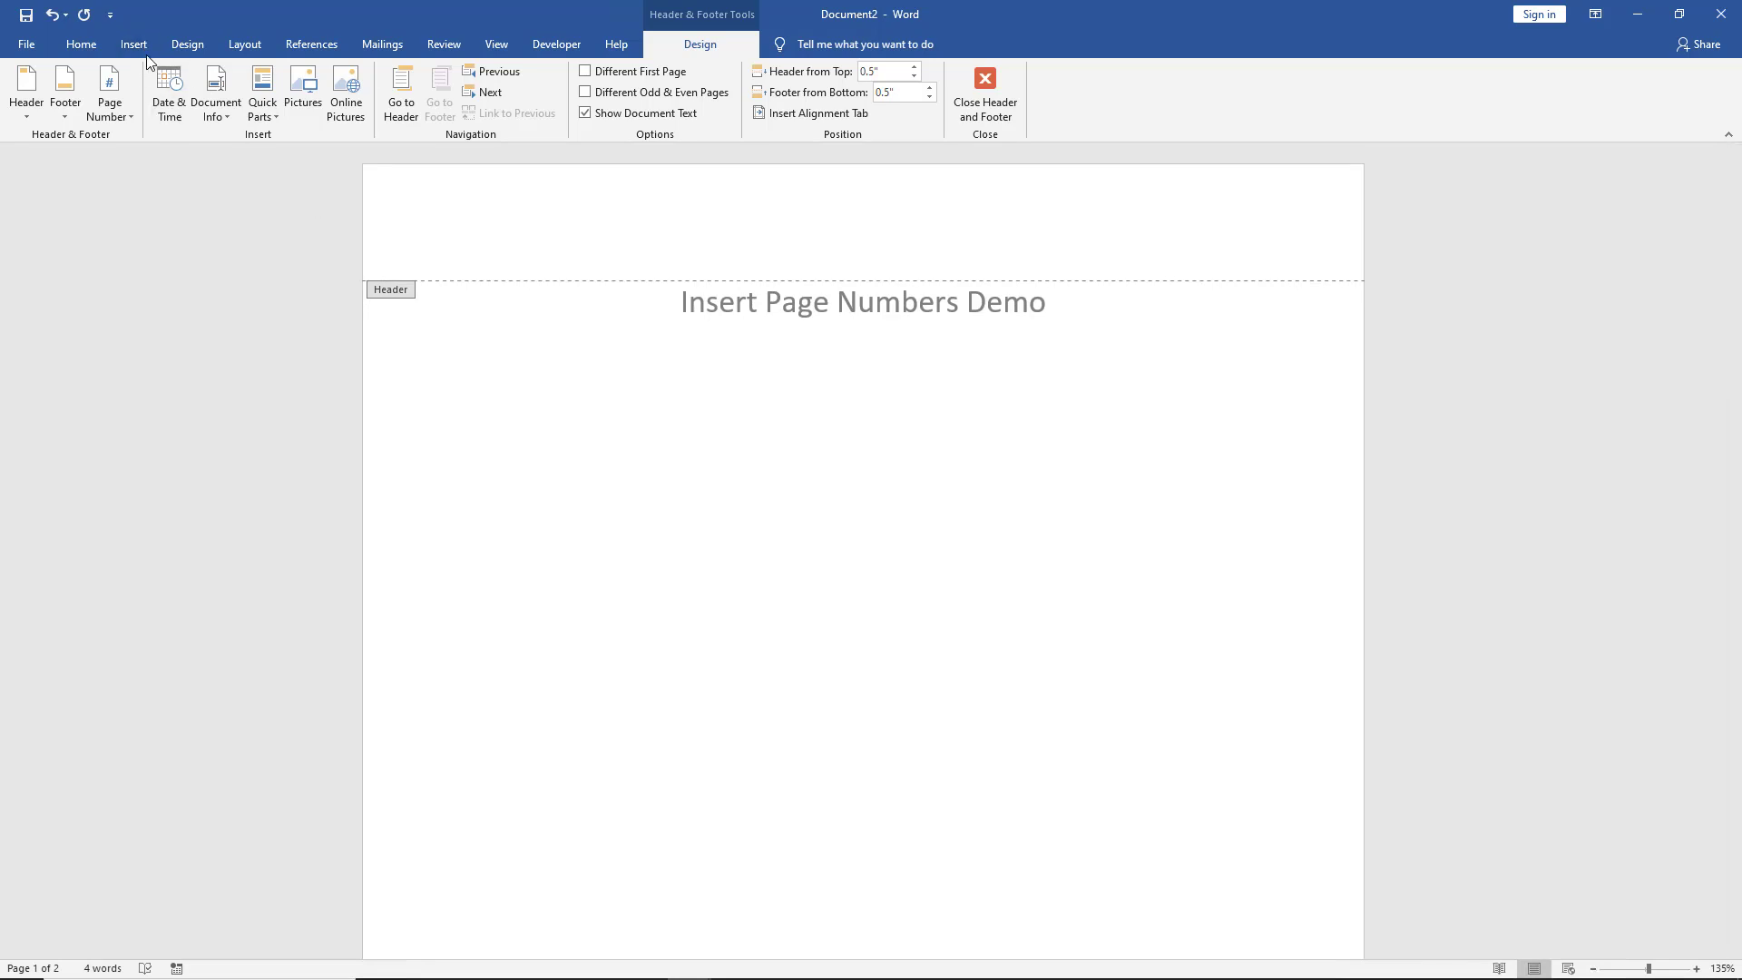
- Close the footer and bring the Insert > Page Number options back up
{"action": "left_click", "coordinate": [1004, 106]}
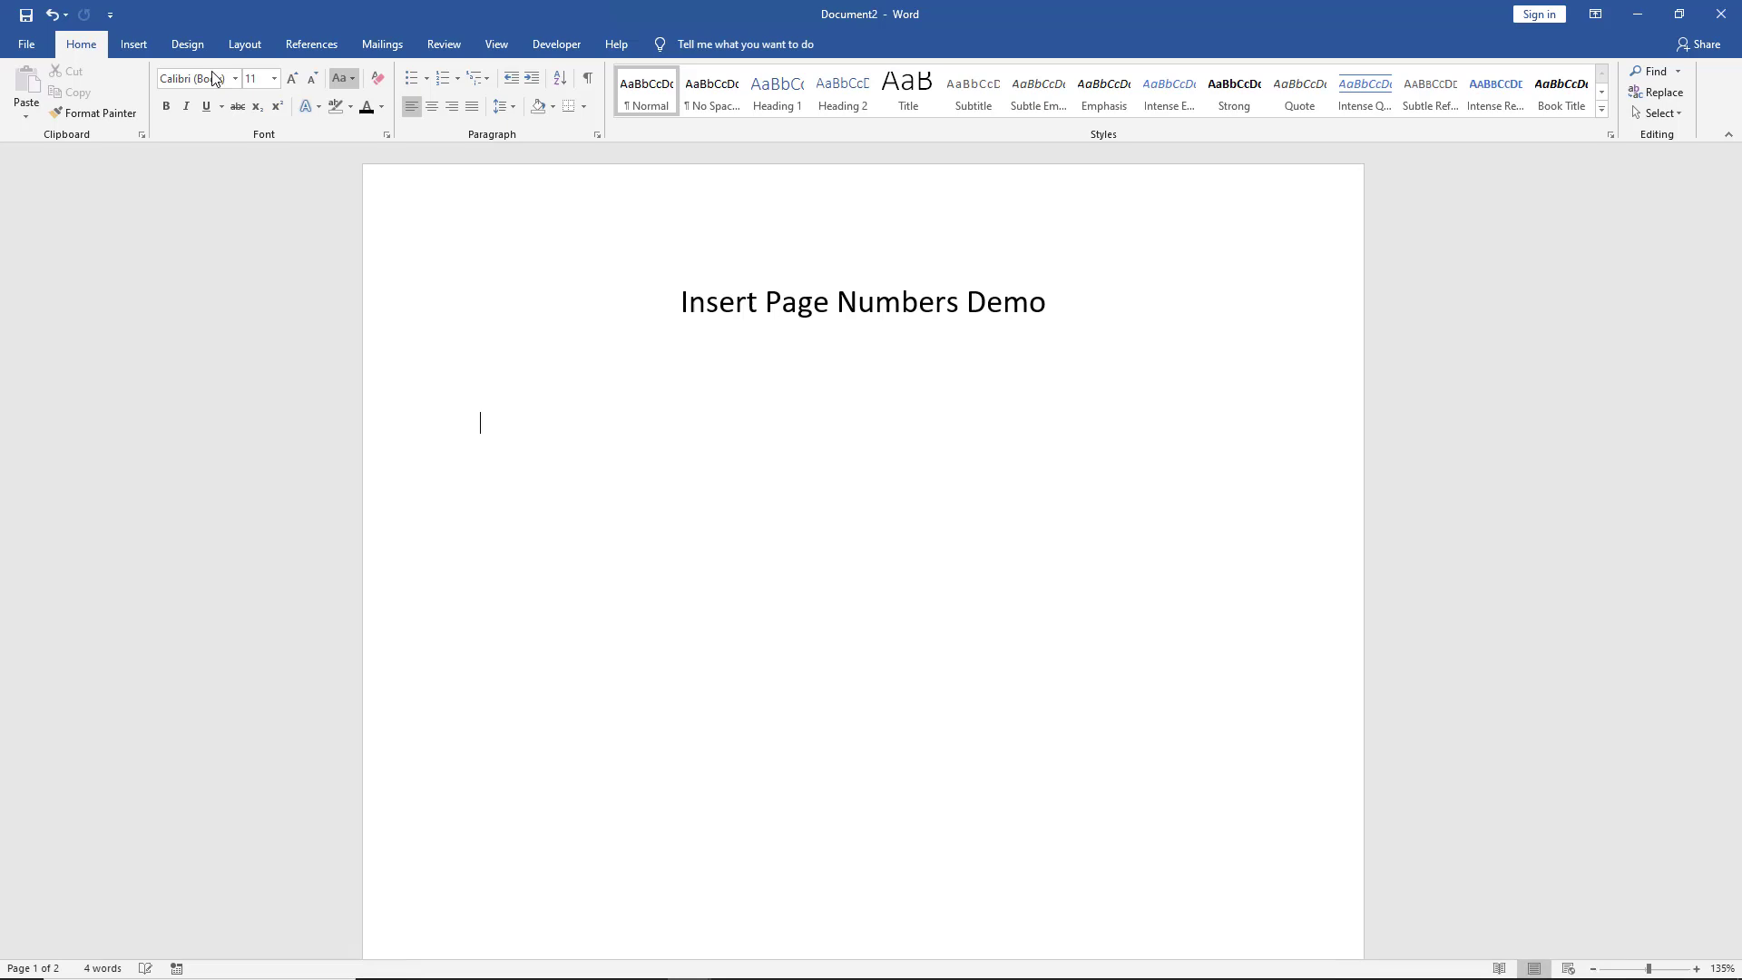
{"action": "left_click", "coordinate": [136, 47]}
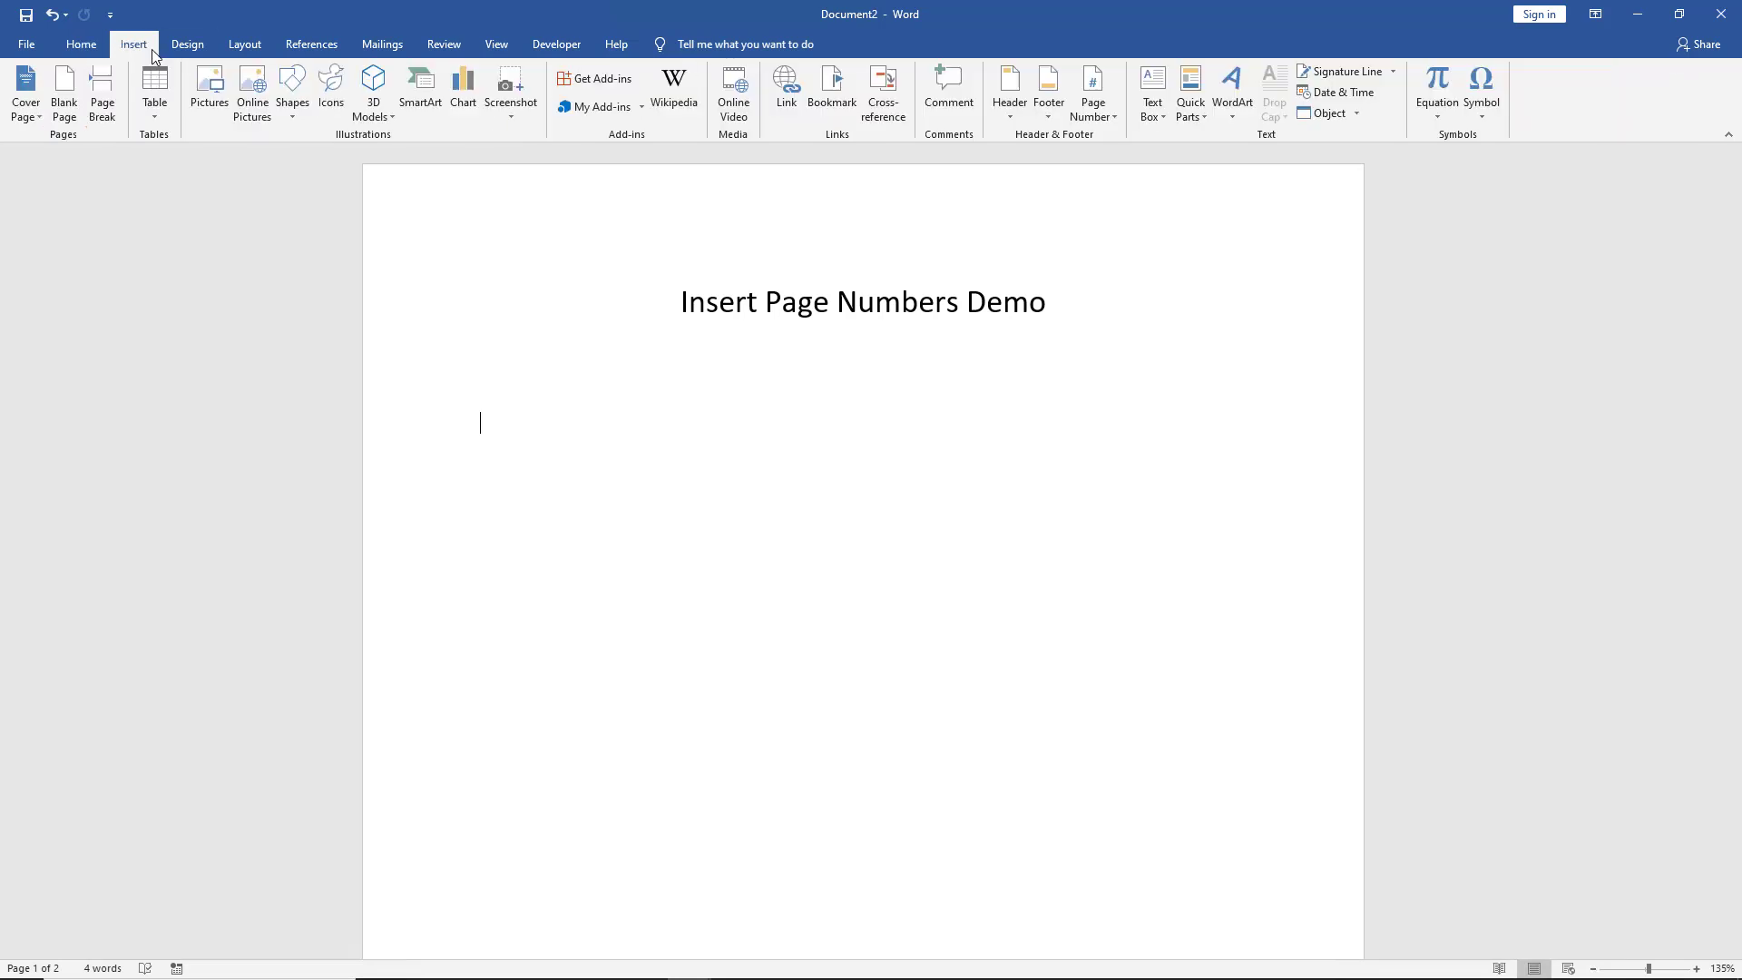
{"action": "left_click", "coordinate": [1093, 106]}
{"action": "key", "text": "Escape"}
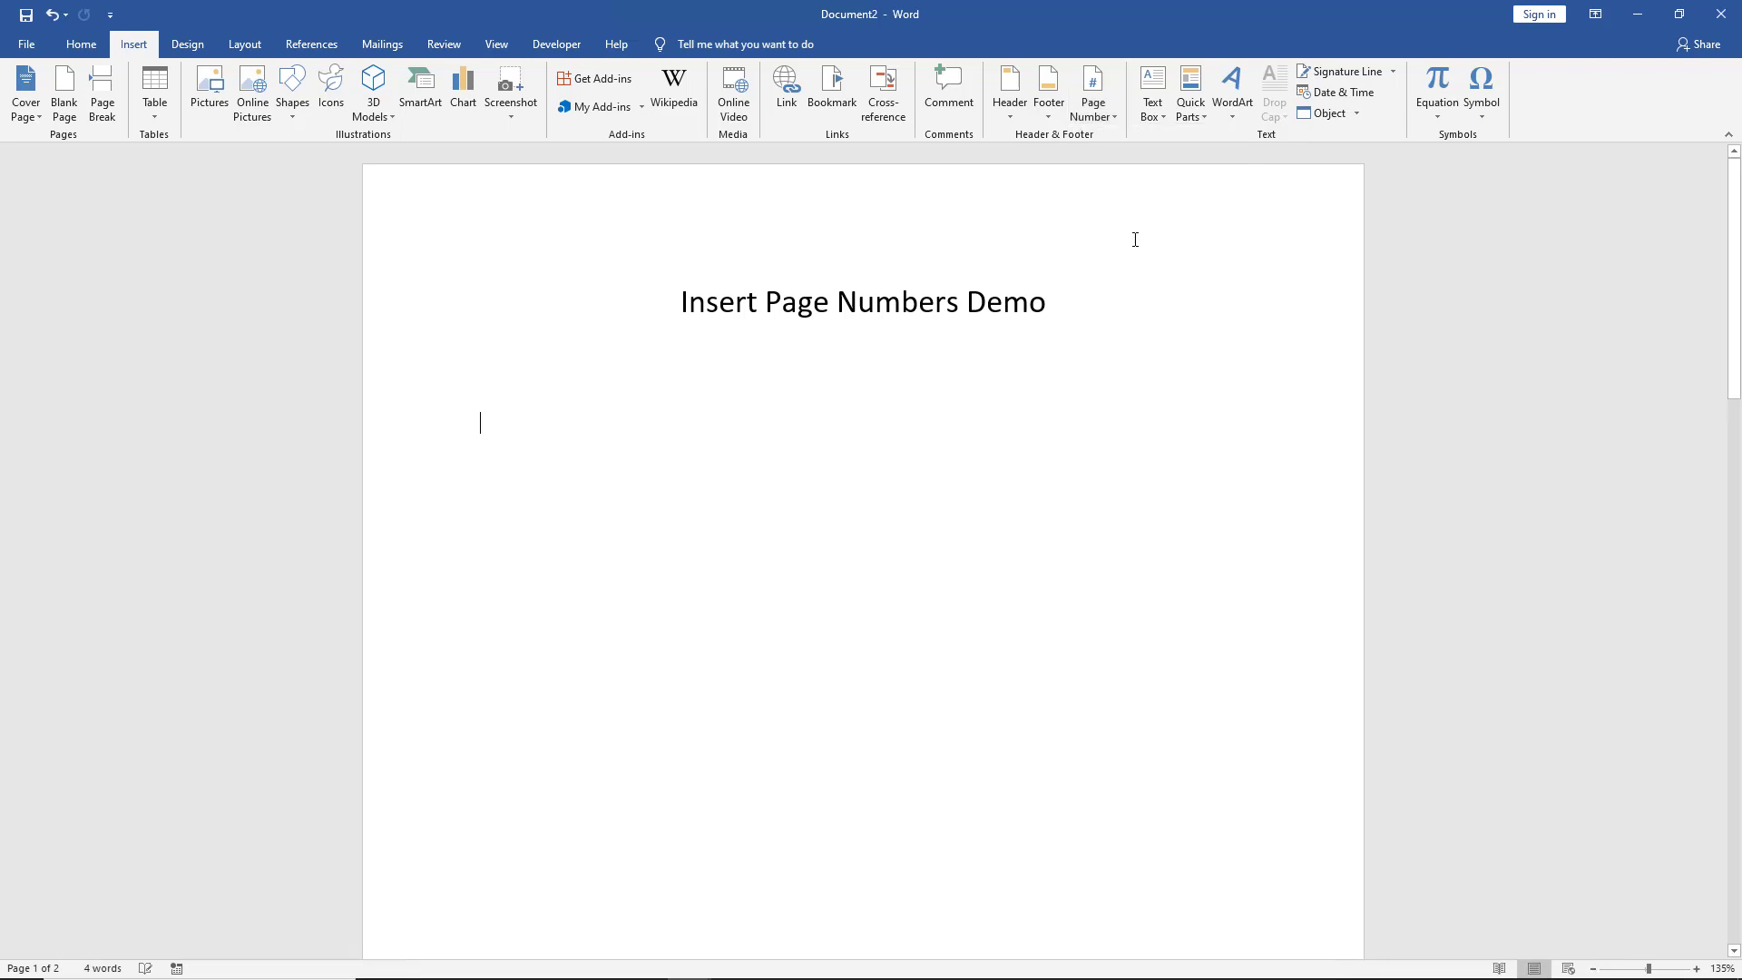
{"action": "left_click", "coordinate": [1102, 115]}
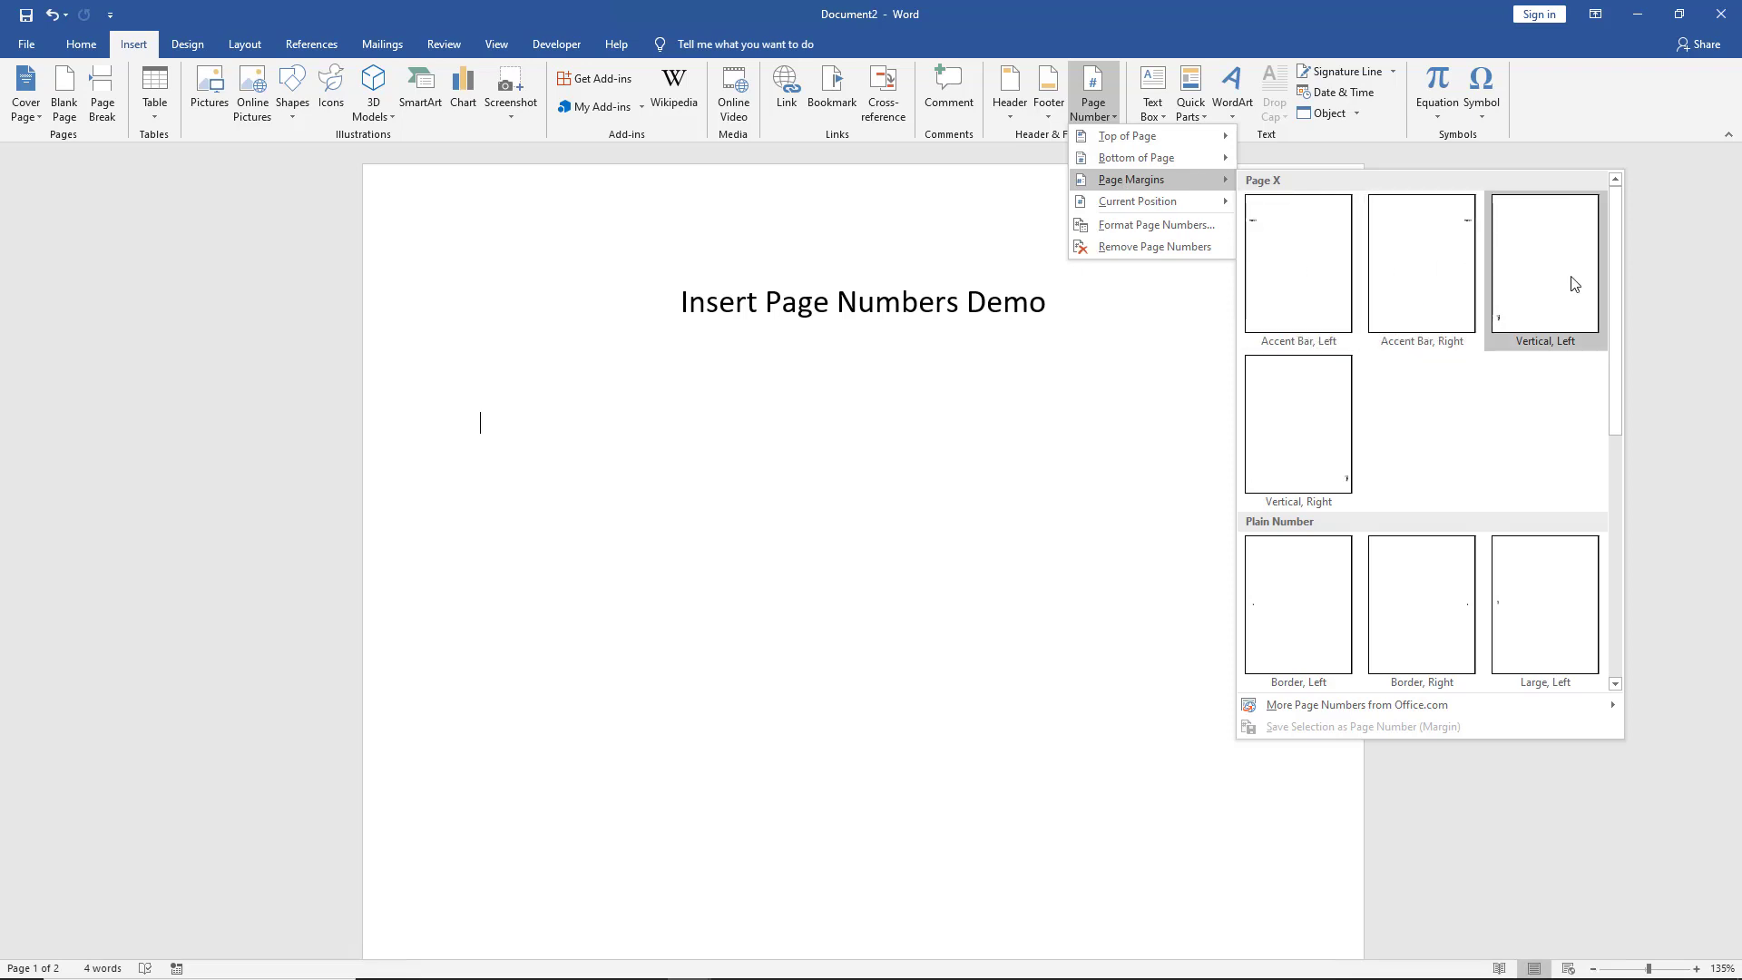
- Insert an Accent Bar, Right 'Page | 1' number in the right page margin
{"action": "left_click", "coordinate": [1440, 273]}
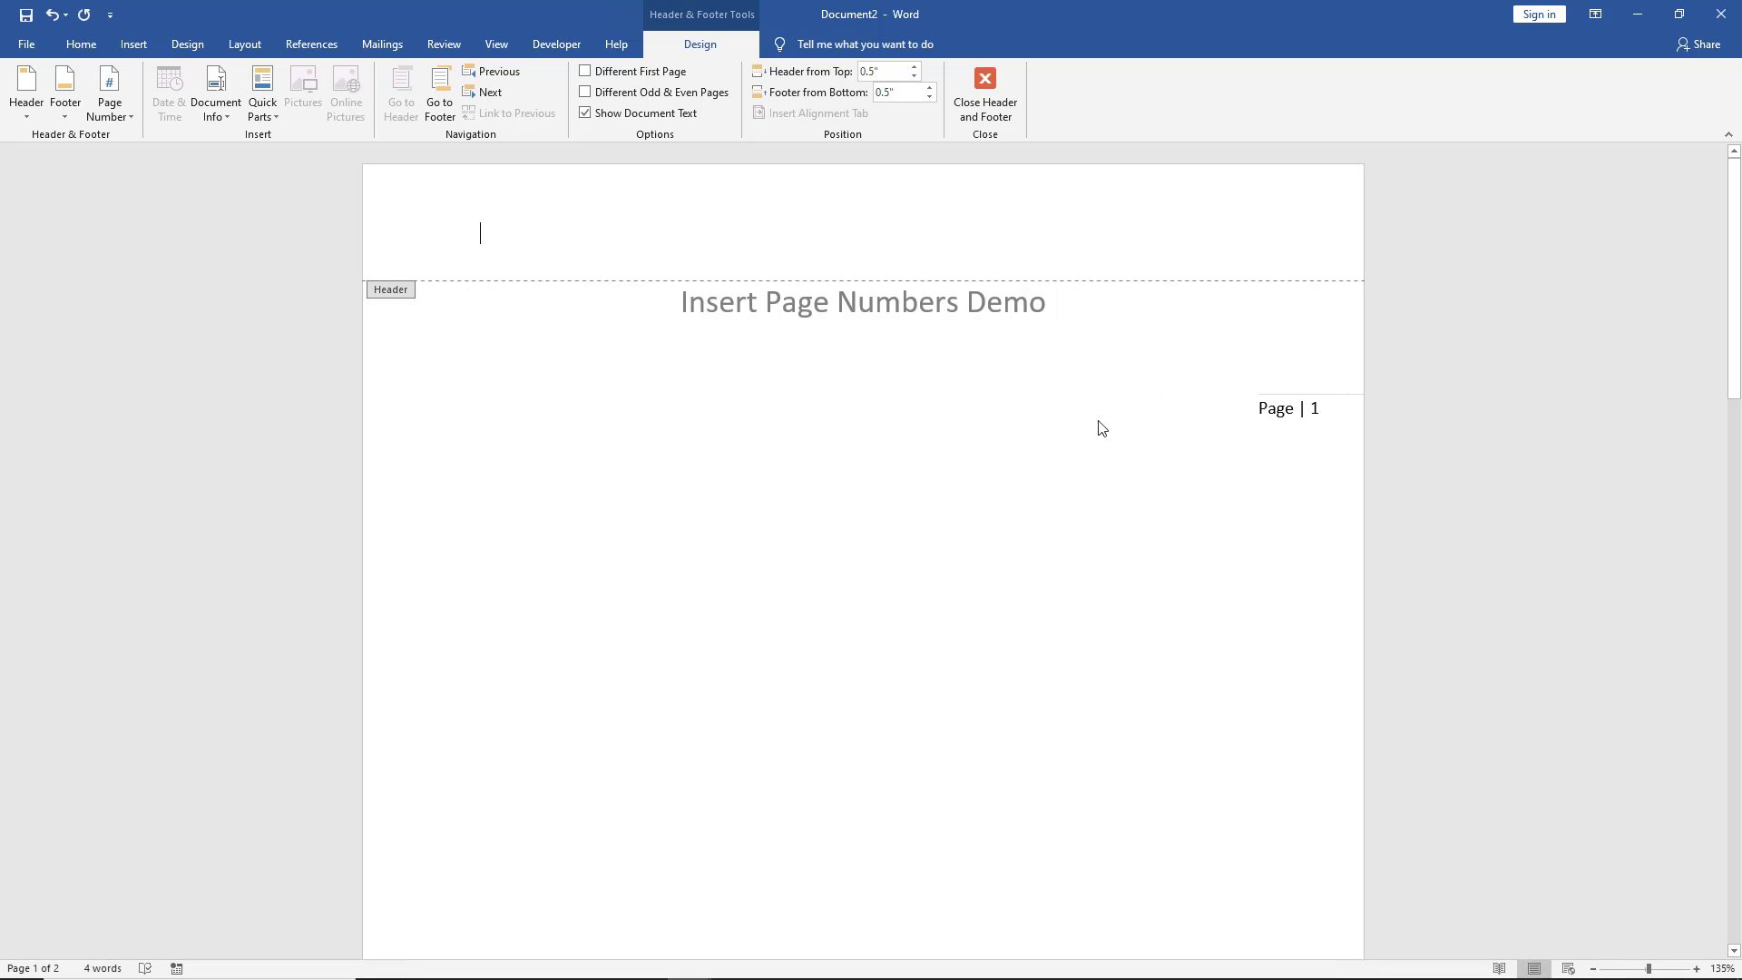
- Close the header and remove the right-margin page numbers with Remove Page Numbers
{"action": "left_click", "coordinate": [988, 78]}
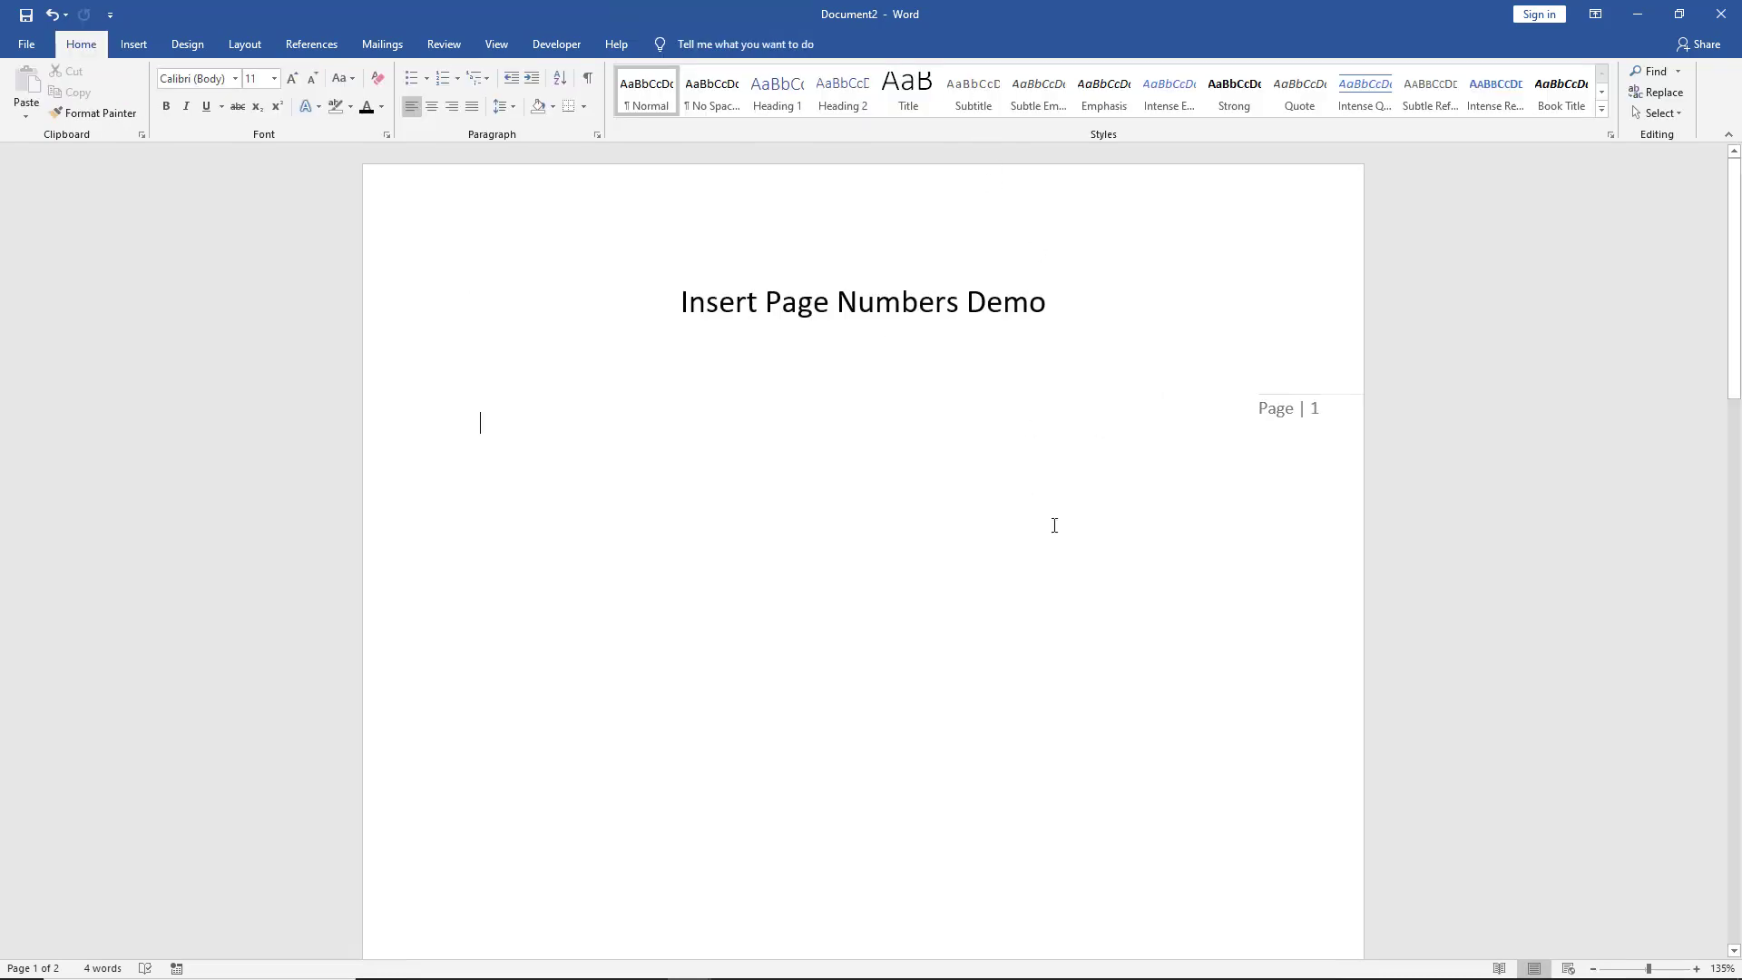
{"action": "scroll", "coordinate": [1256, 435], "scroll_direction": "down", "scroll_amount": 5}
{"action": "scroll", "coordinate": [1258, 463], "scroll_direction": "down", "scroll_amount": 6}
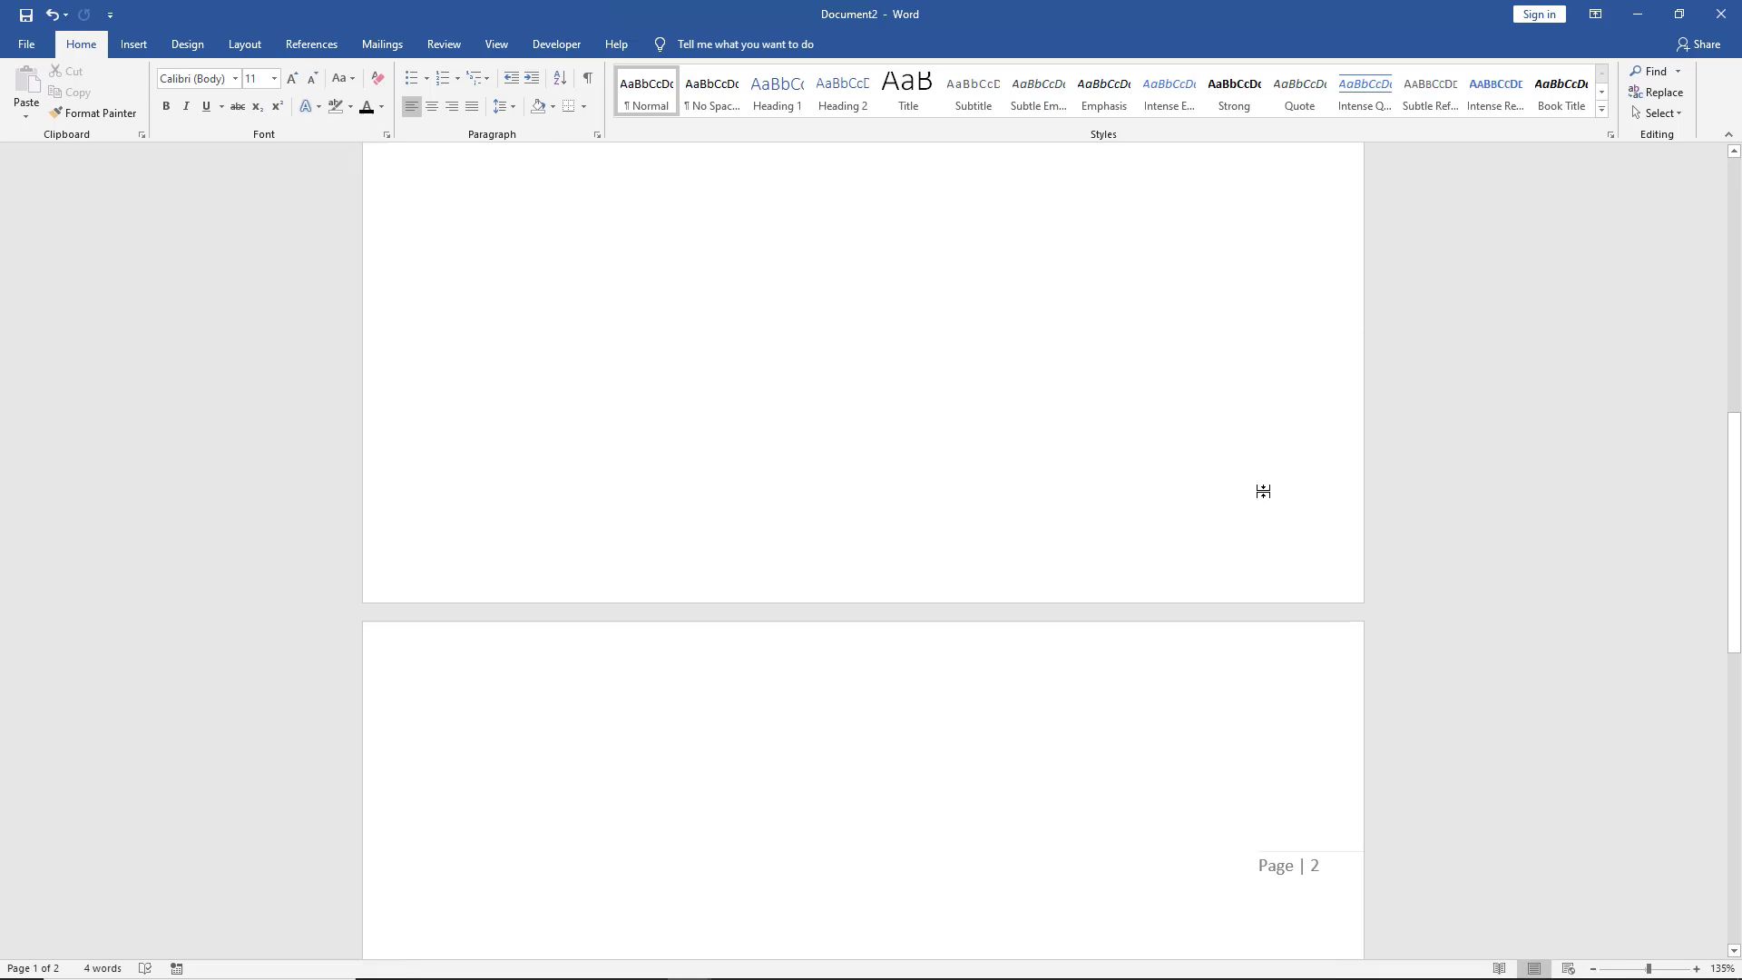
{"action": "scroll", "coordinate": [1264, 492], "scroll_direction": "down", "scroll_amount": 3}
{"action": "scroll", "coordinate": [1265, 492], "scroll_direction": "up", "scroll_amount": 4}
{"action": "scroll", "coordinate": [1265, 491], "scroll_direction": "up", "scroll_amount": 8}
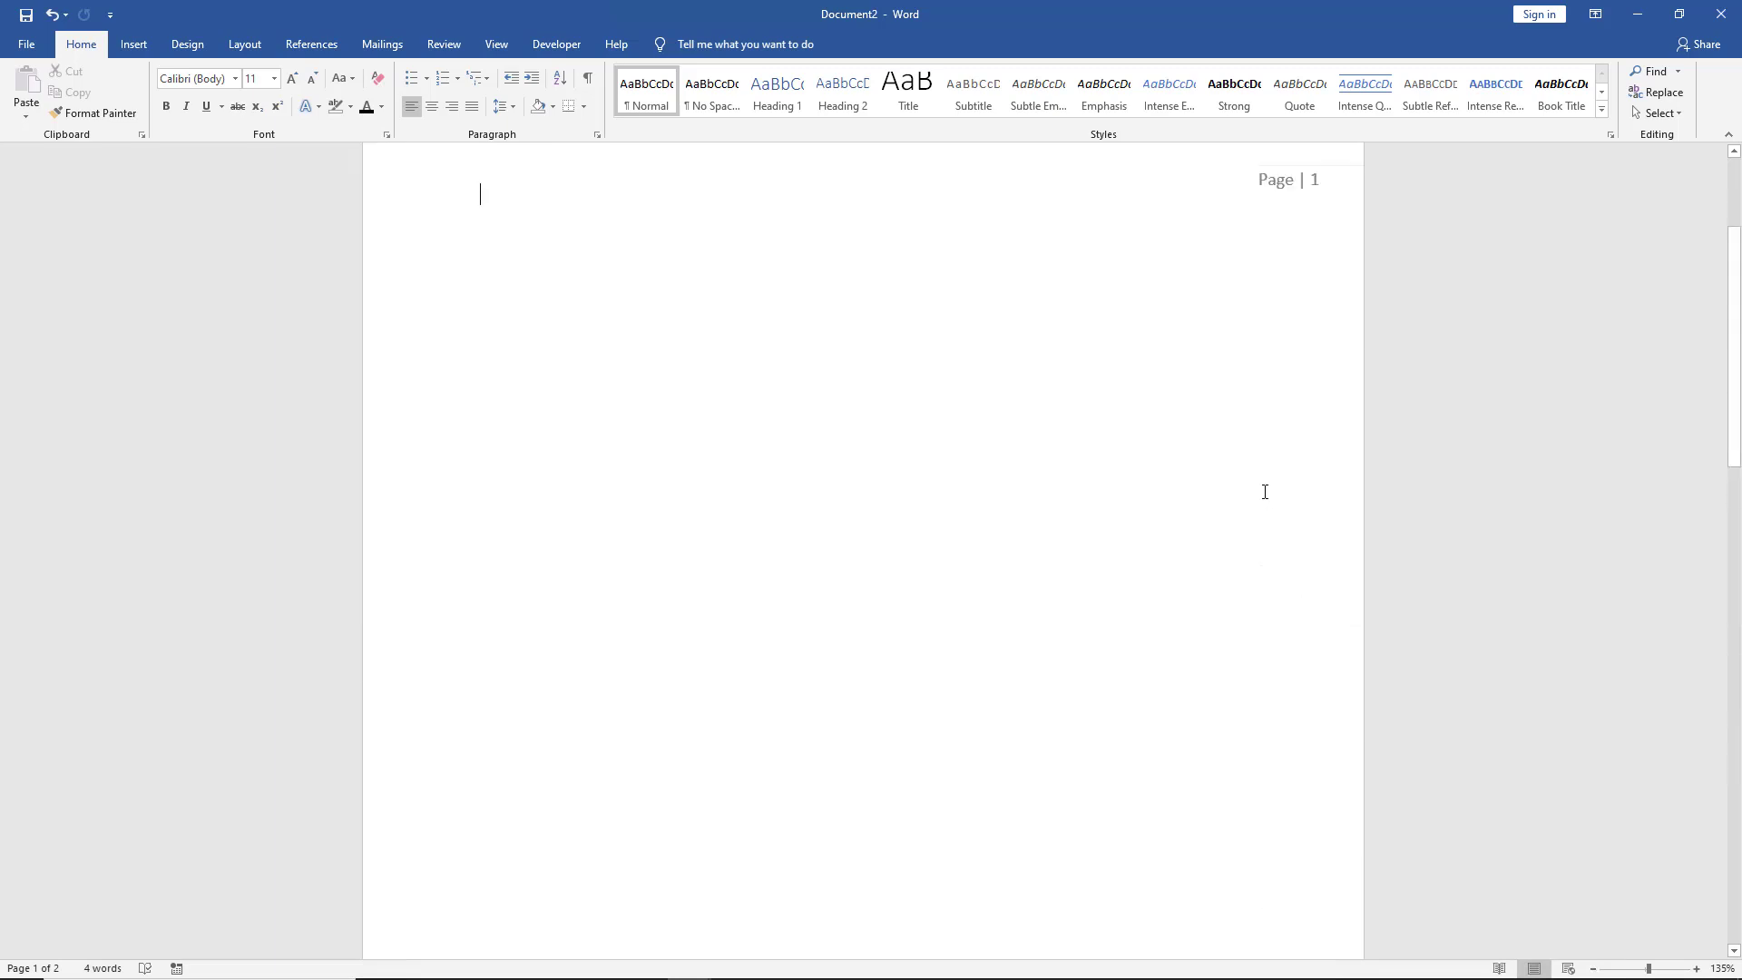
{"action": "scroll", "coordinate": [1265, 492], "scroll_direction": "up", "scroll_amount": 2}
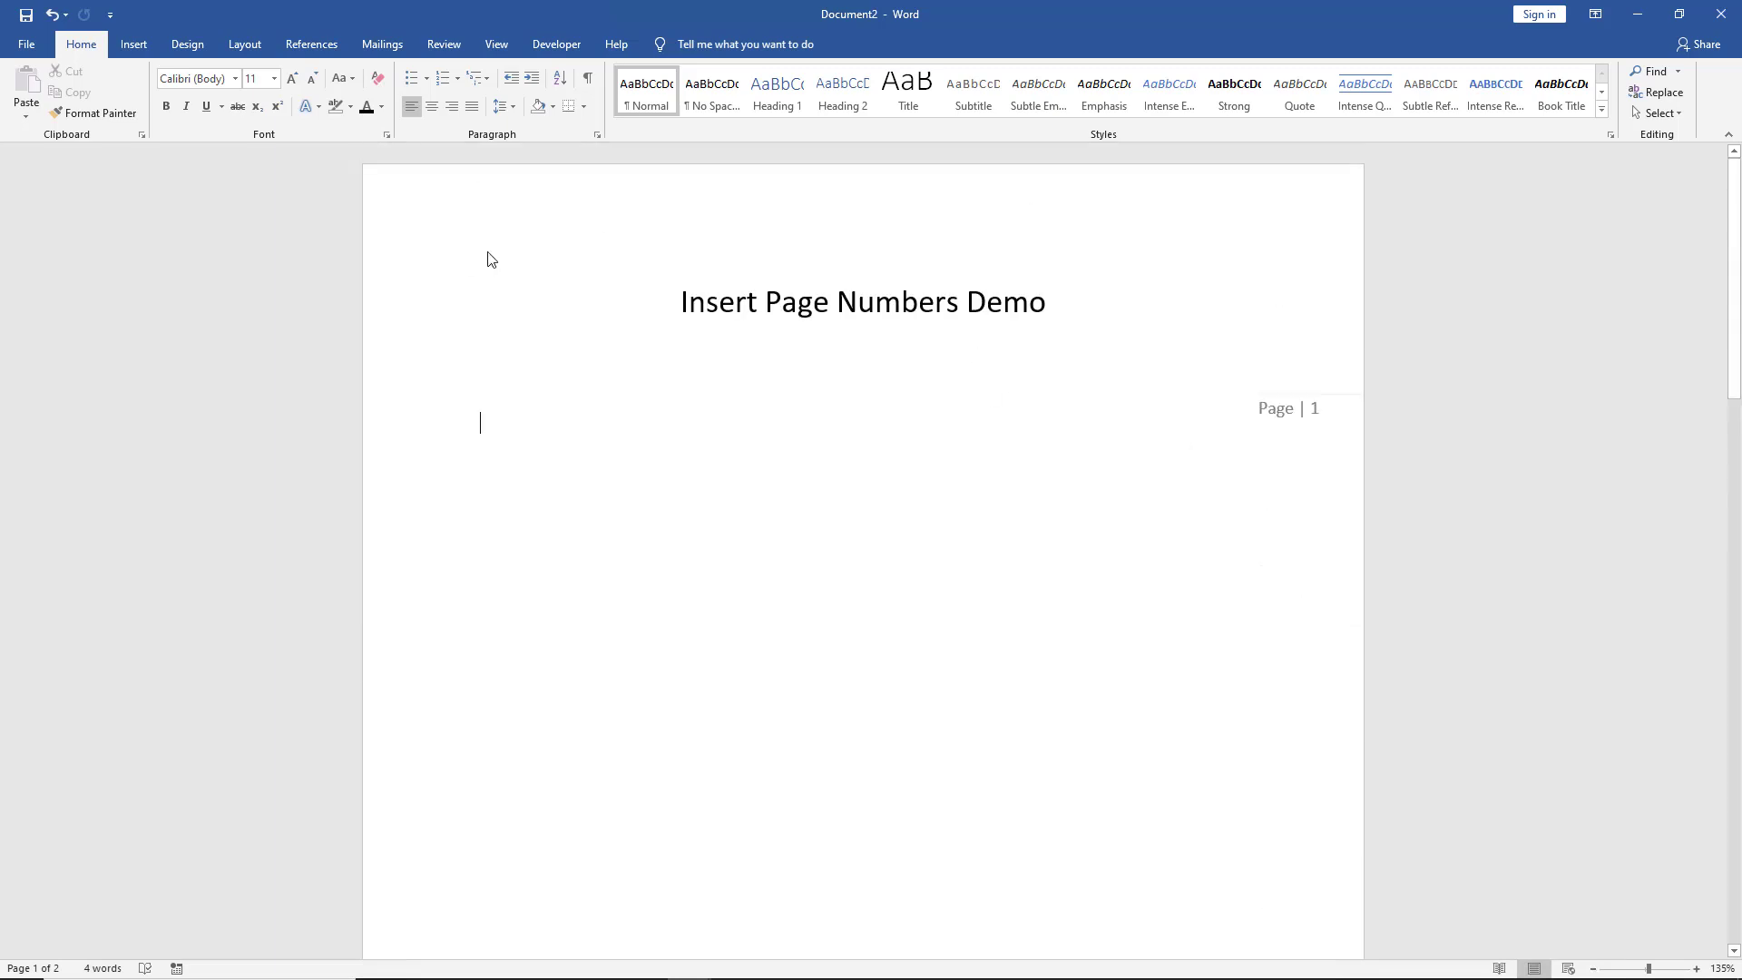
{"action": "left_click", "coordinate": [135, 45]}
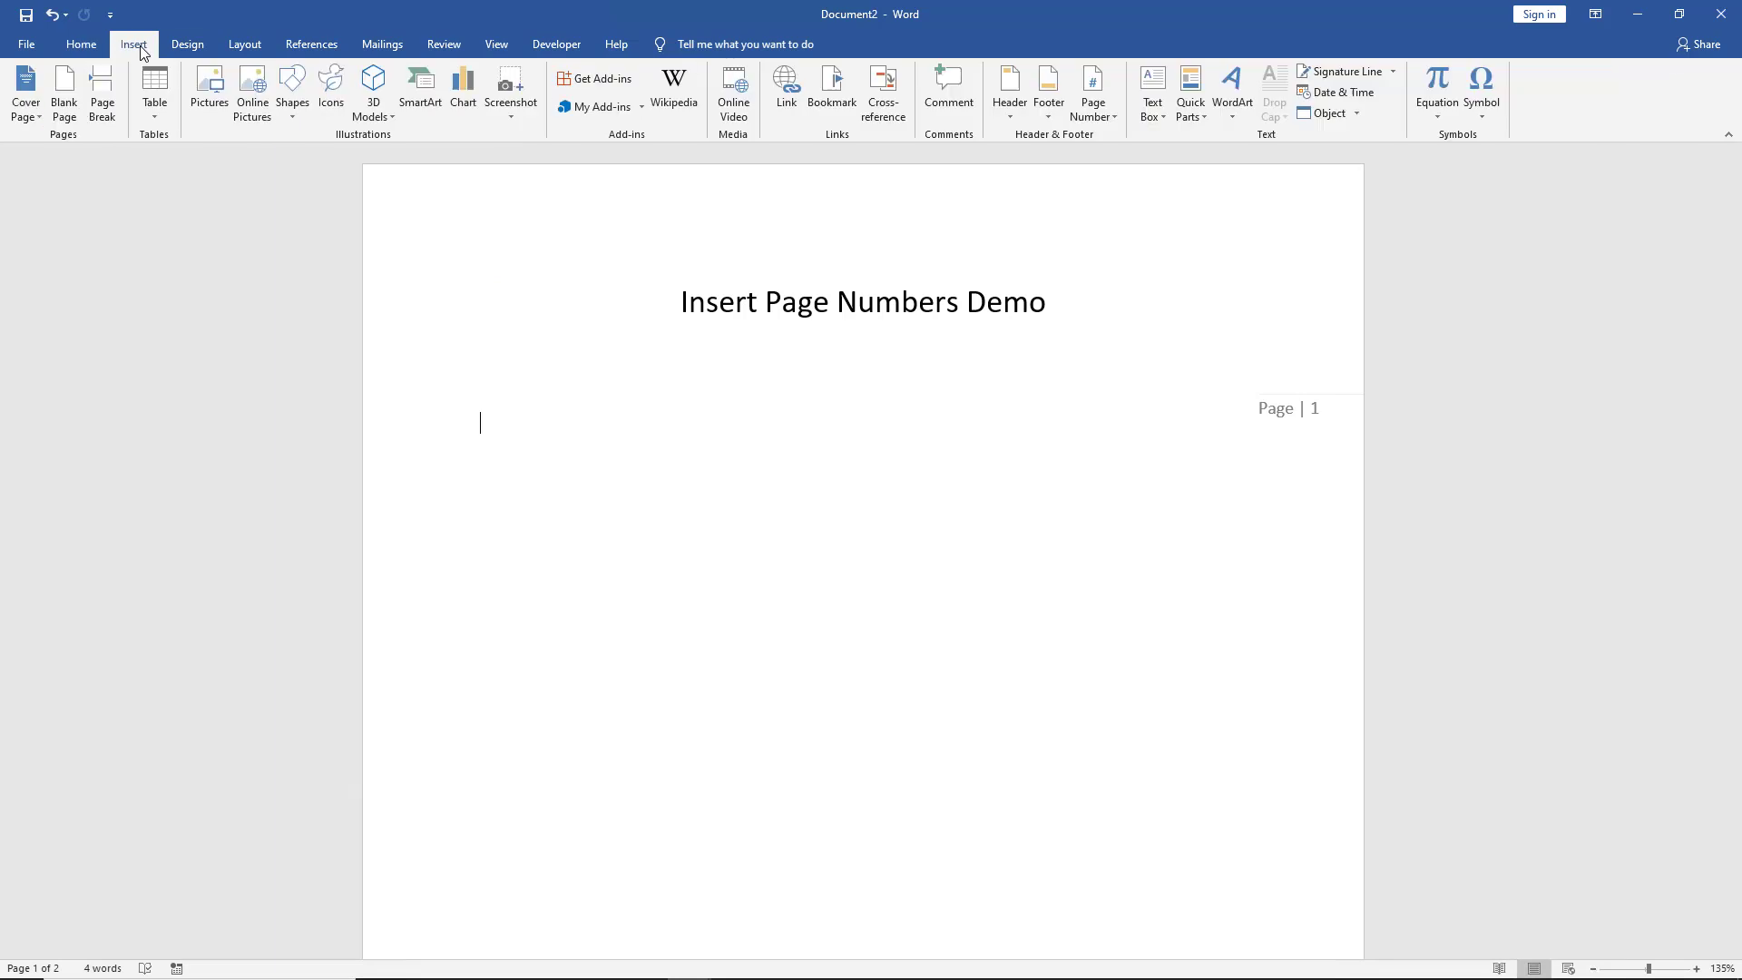
{"action": "left_click", "coordinate": [1093, 109]}
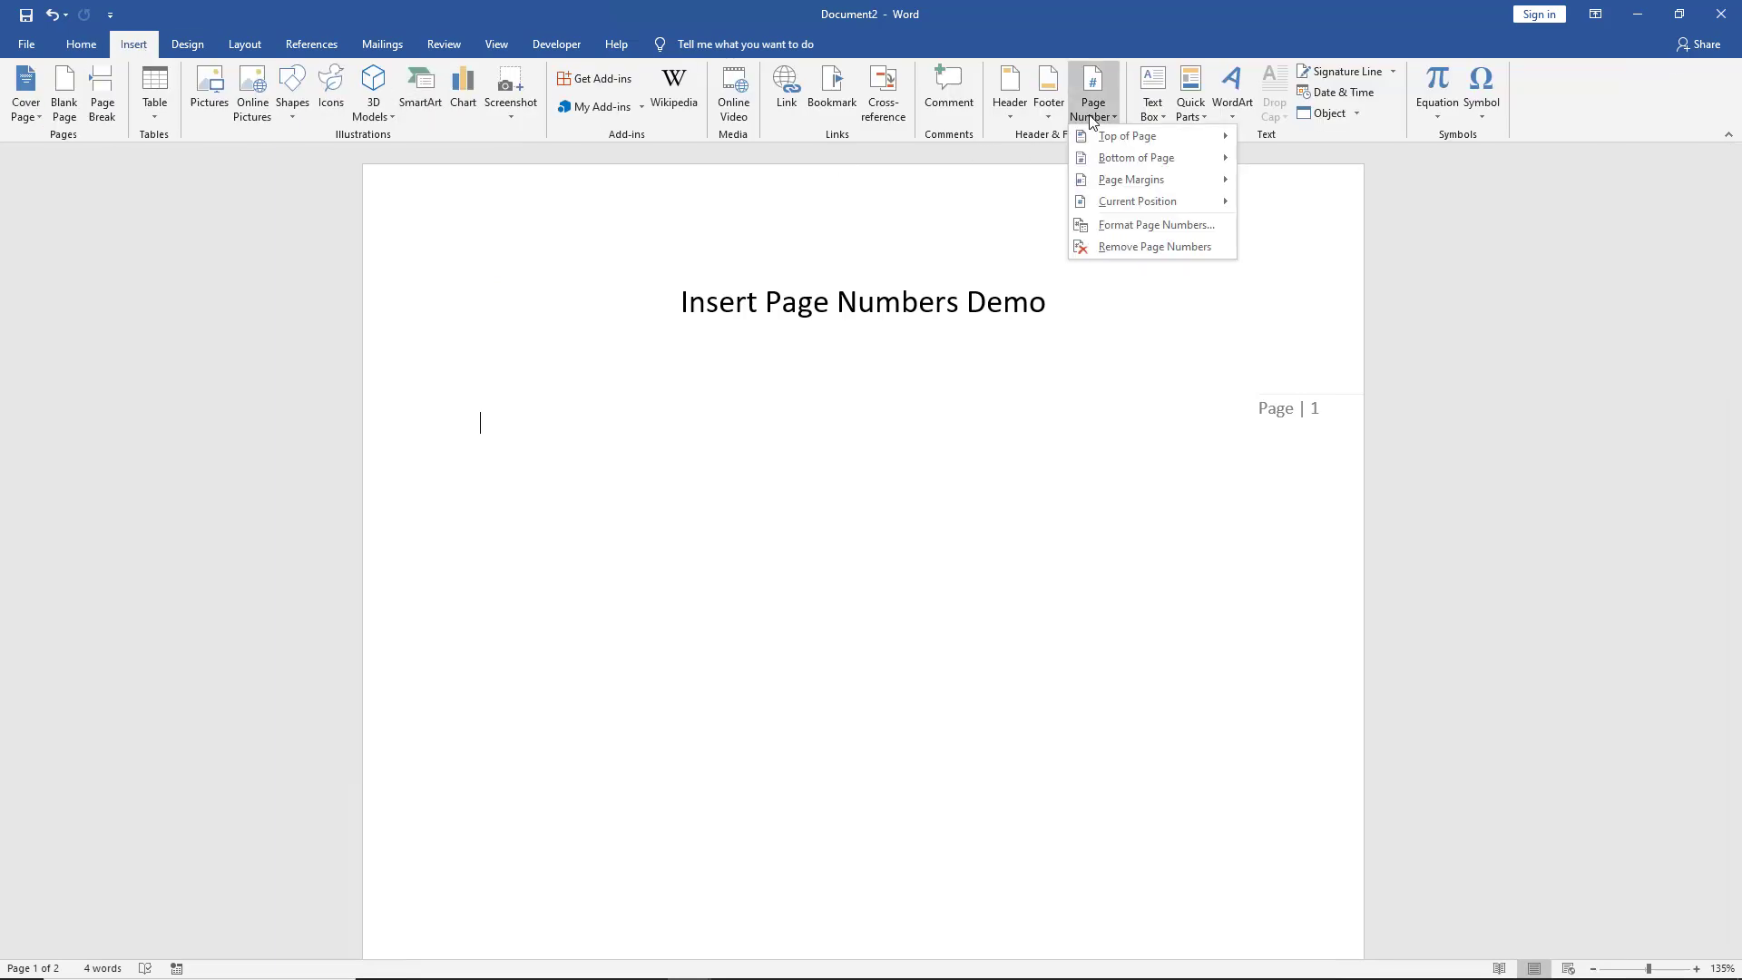
{"action": "left_click", "coordinate": [1107, 248]}
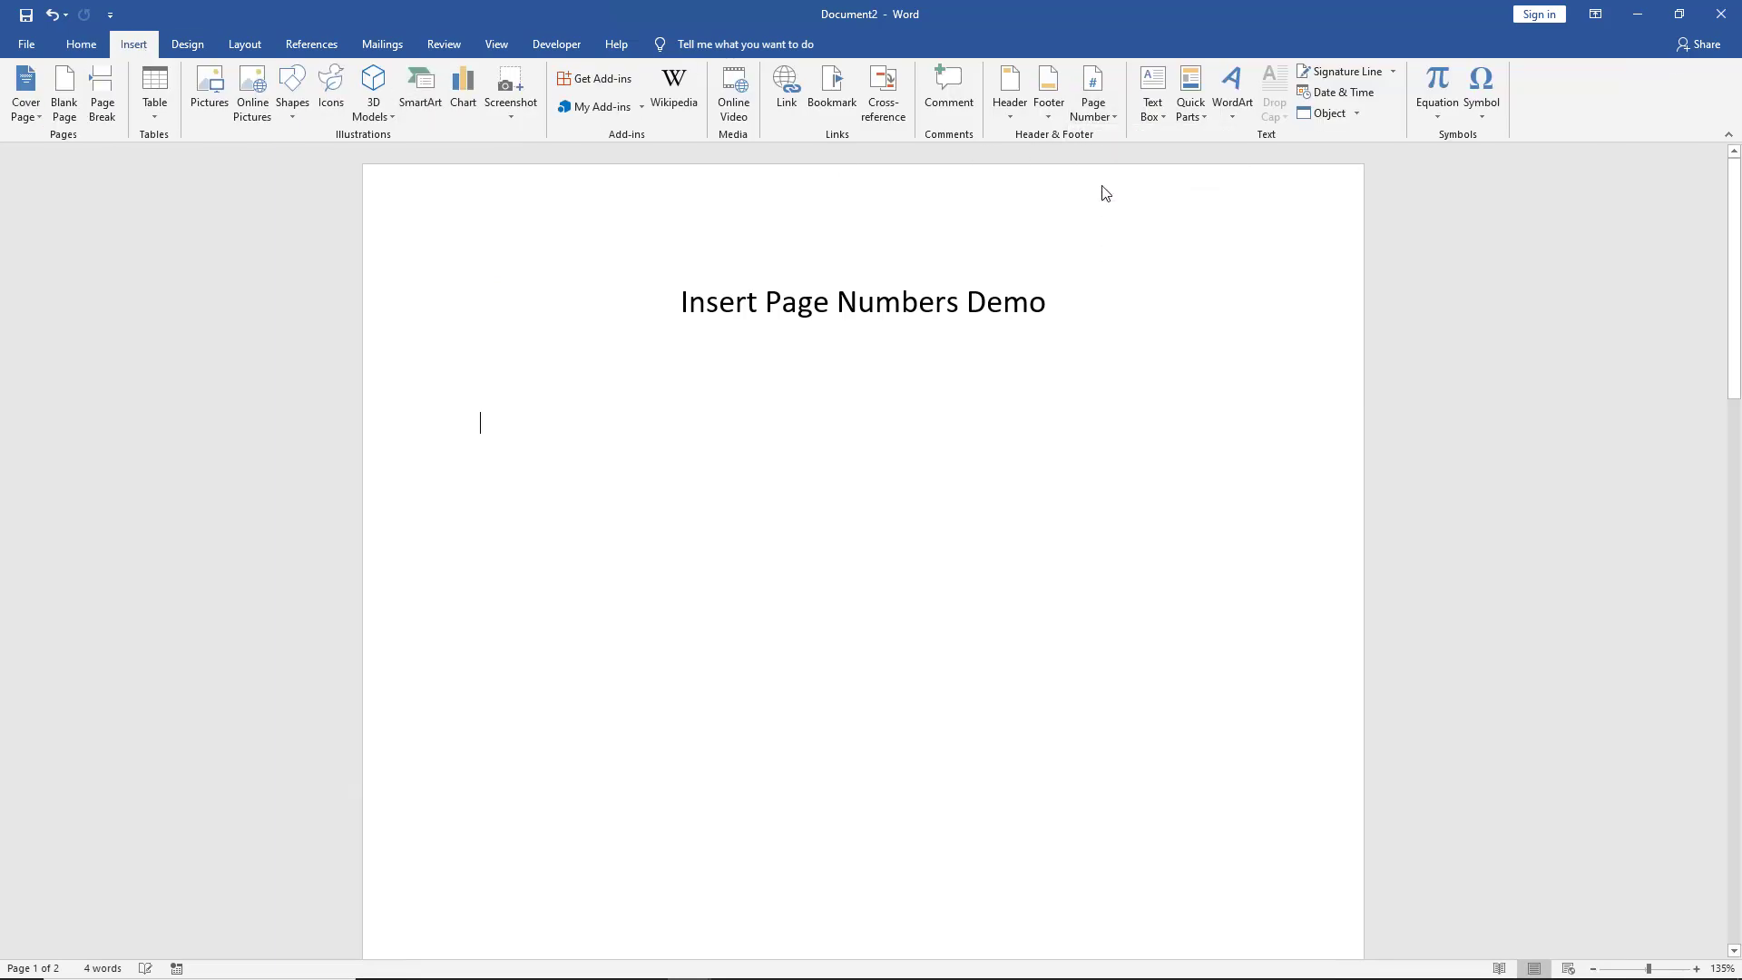
{"action": "left_click", "coordinate": [1092, 112]}
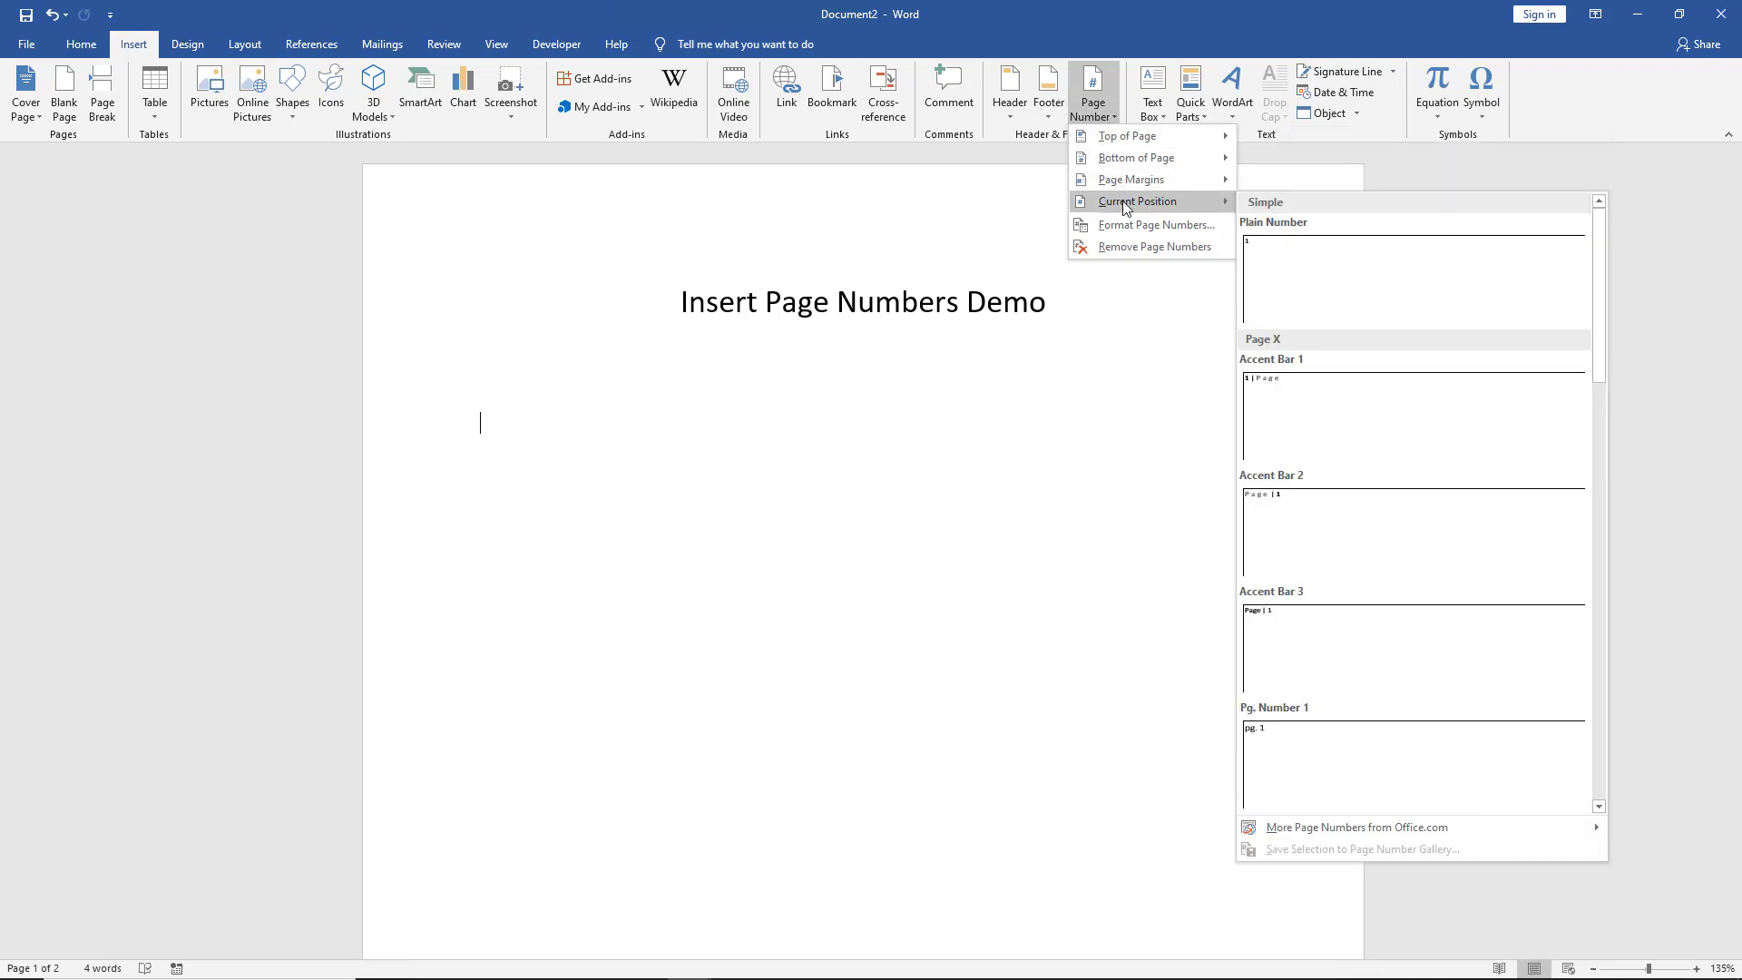
- Add blank lines below the title and insert an Accent Bar 3 'Page | 1' there
{"action": "left_click", "coordinate": [708, 477]}
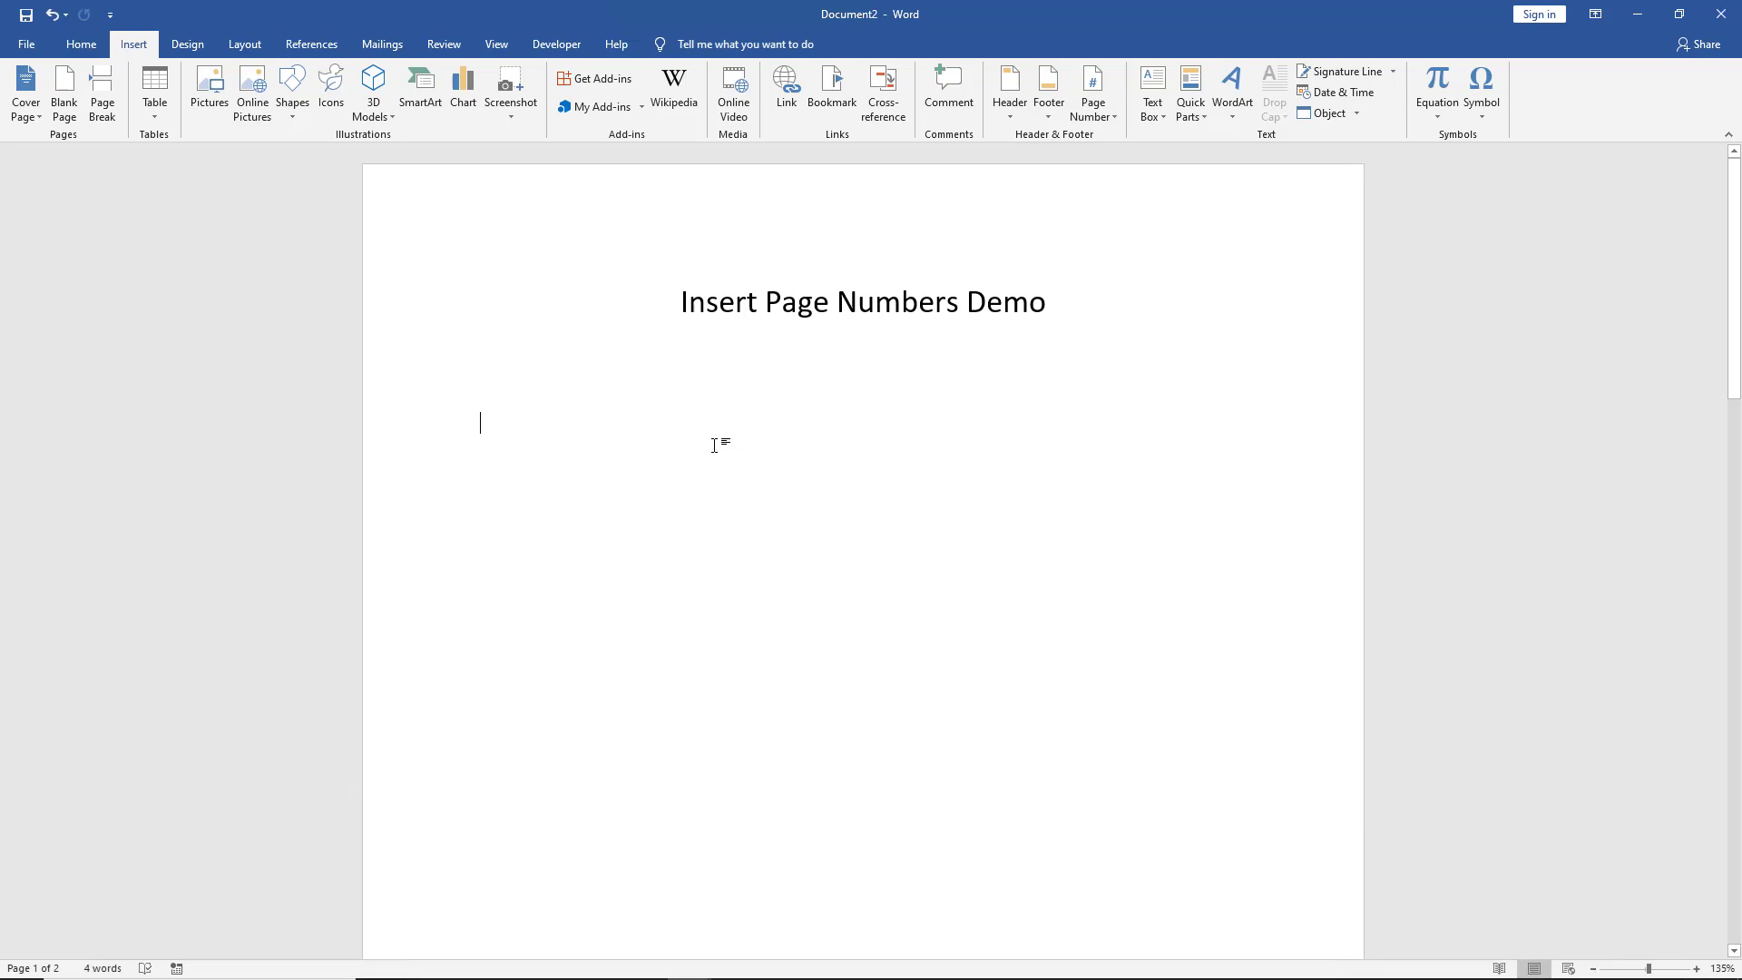
{"action": "key", "text": "Return"}
{"action": "key", "text": "Return"}
{"action": "left_click", "coordinate": [1096, 114]}
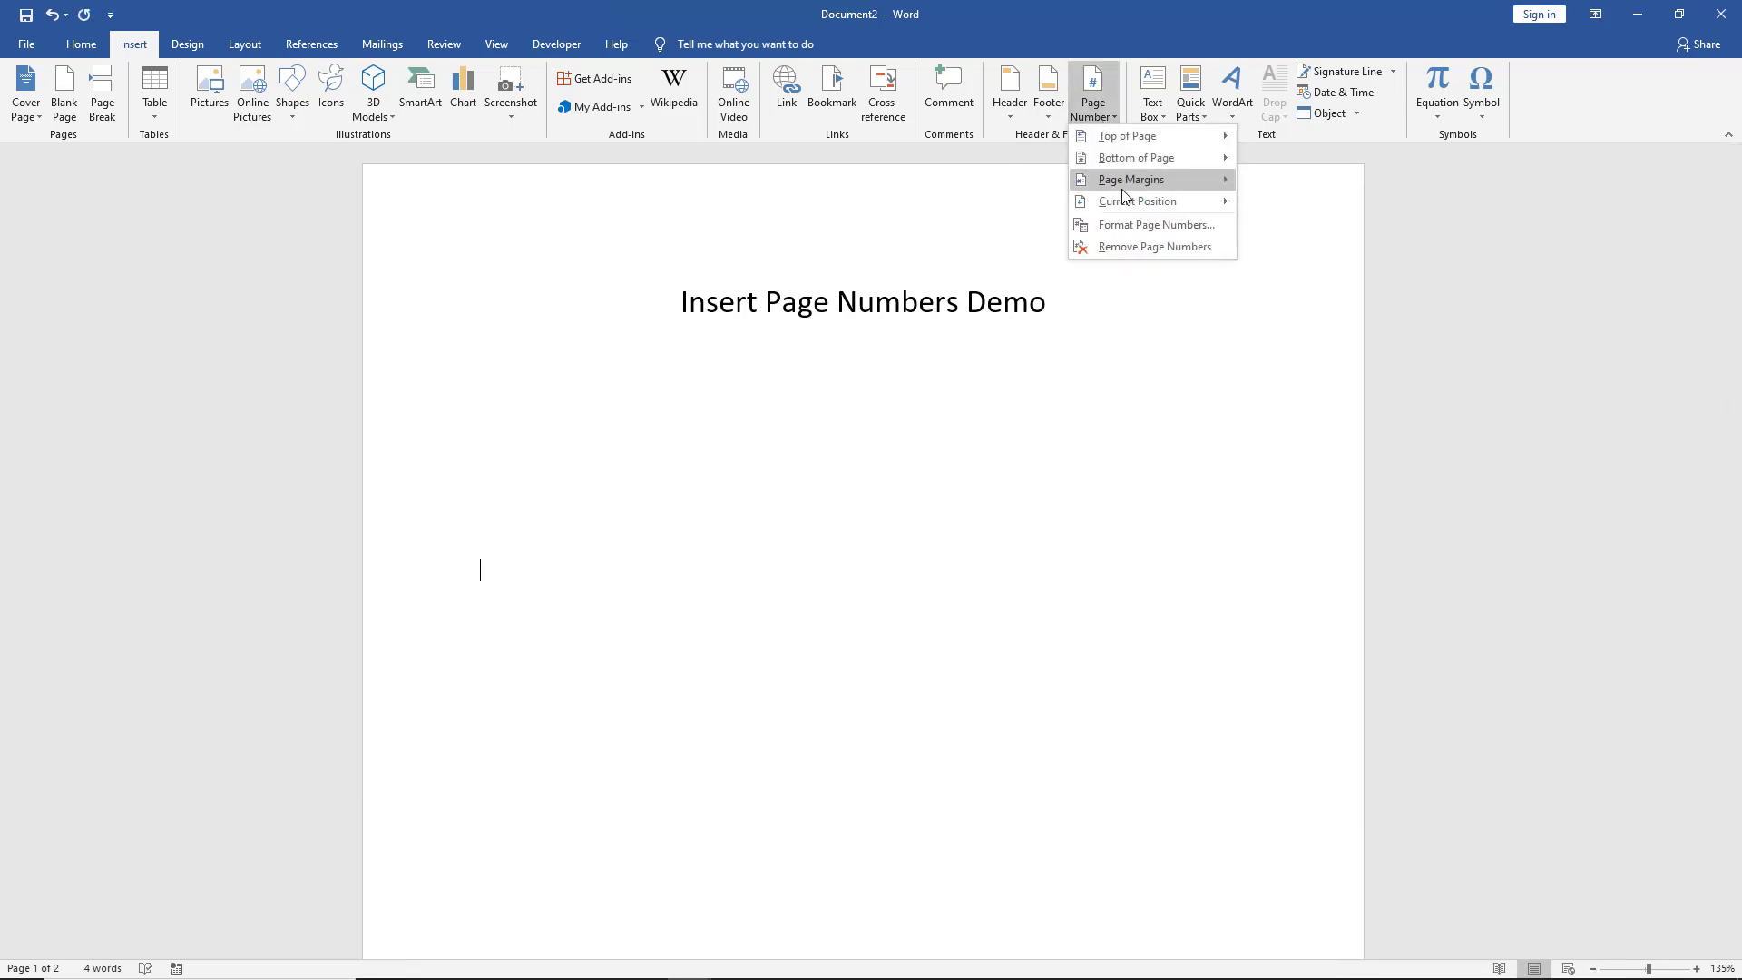
{"action": "mouse_move", "coordinate": [1136, 202]}
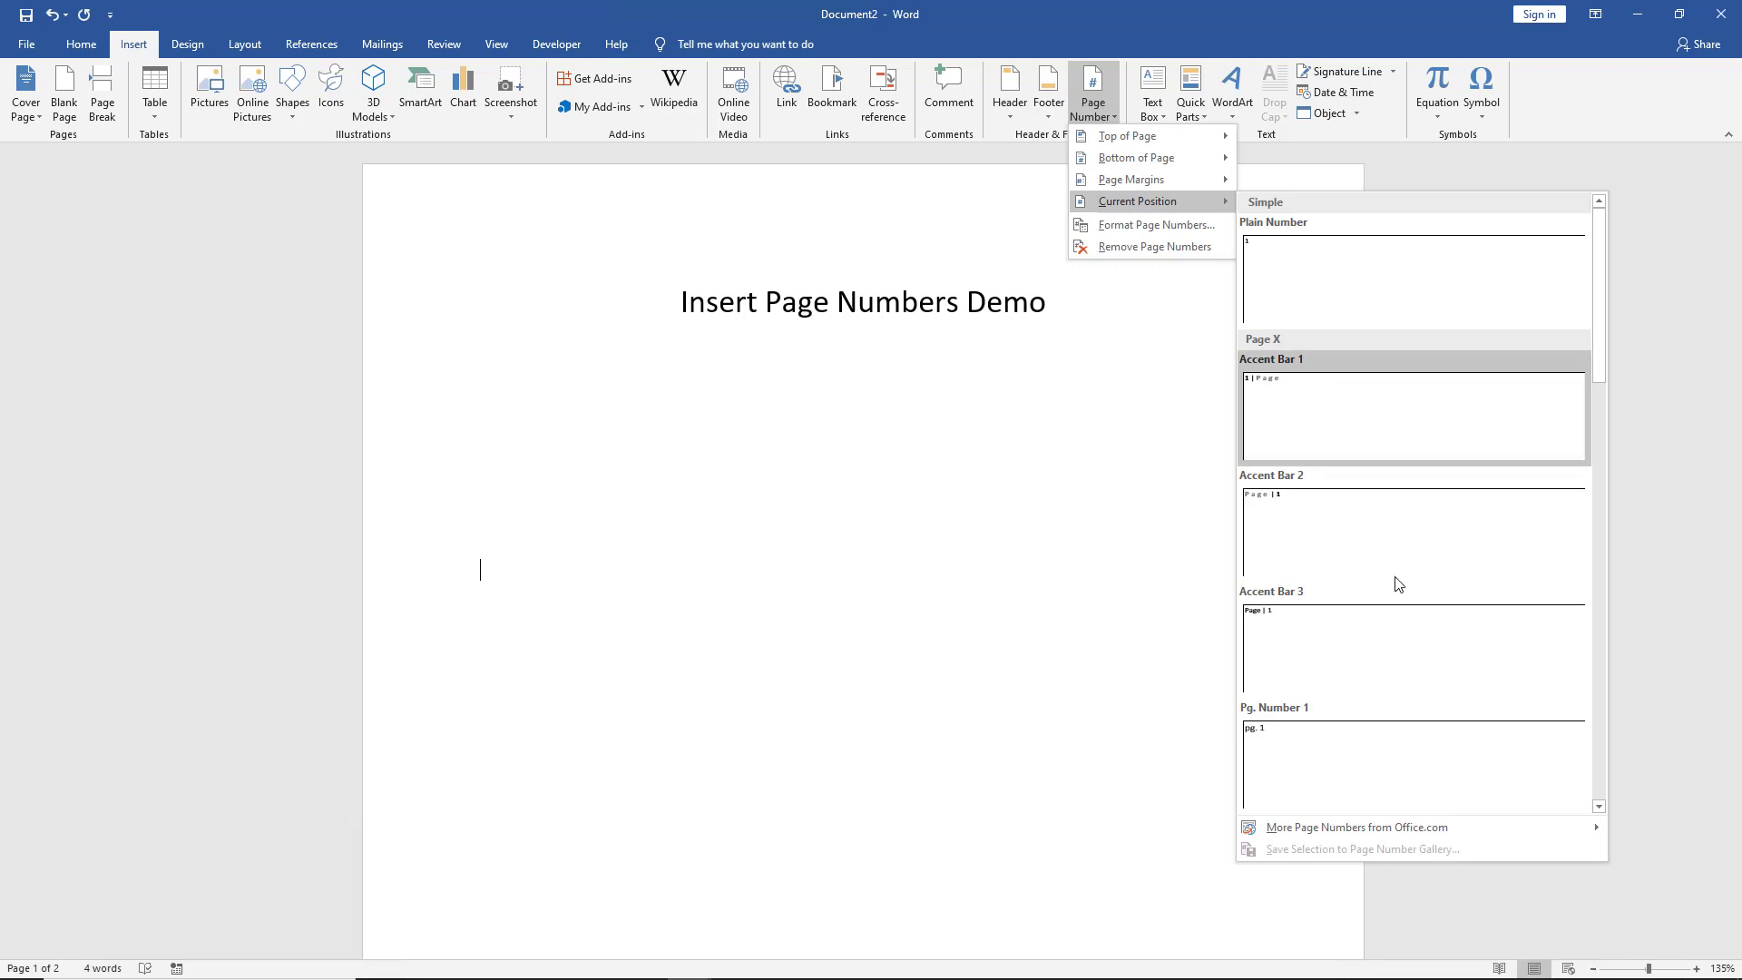
{"action": "left_click", "coordinate": [1395, 649]}
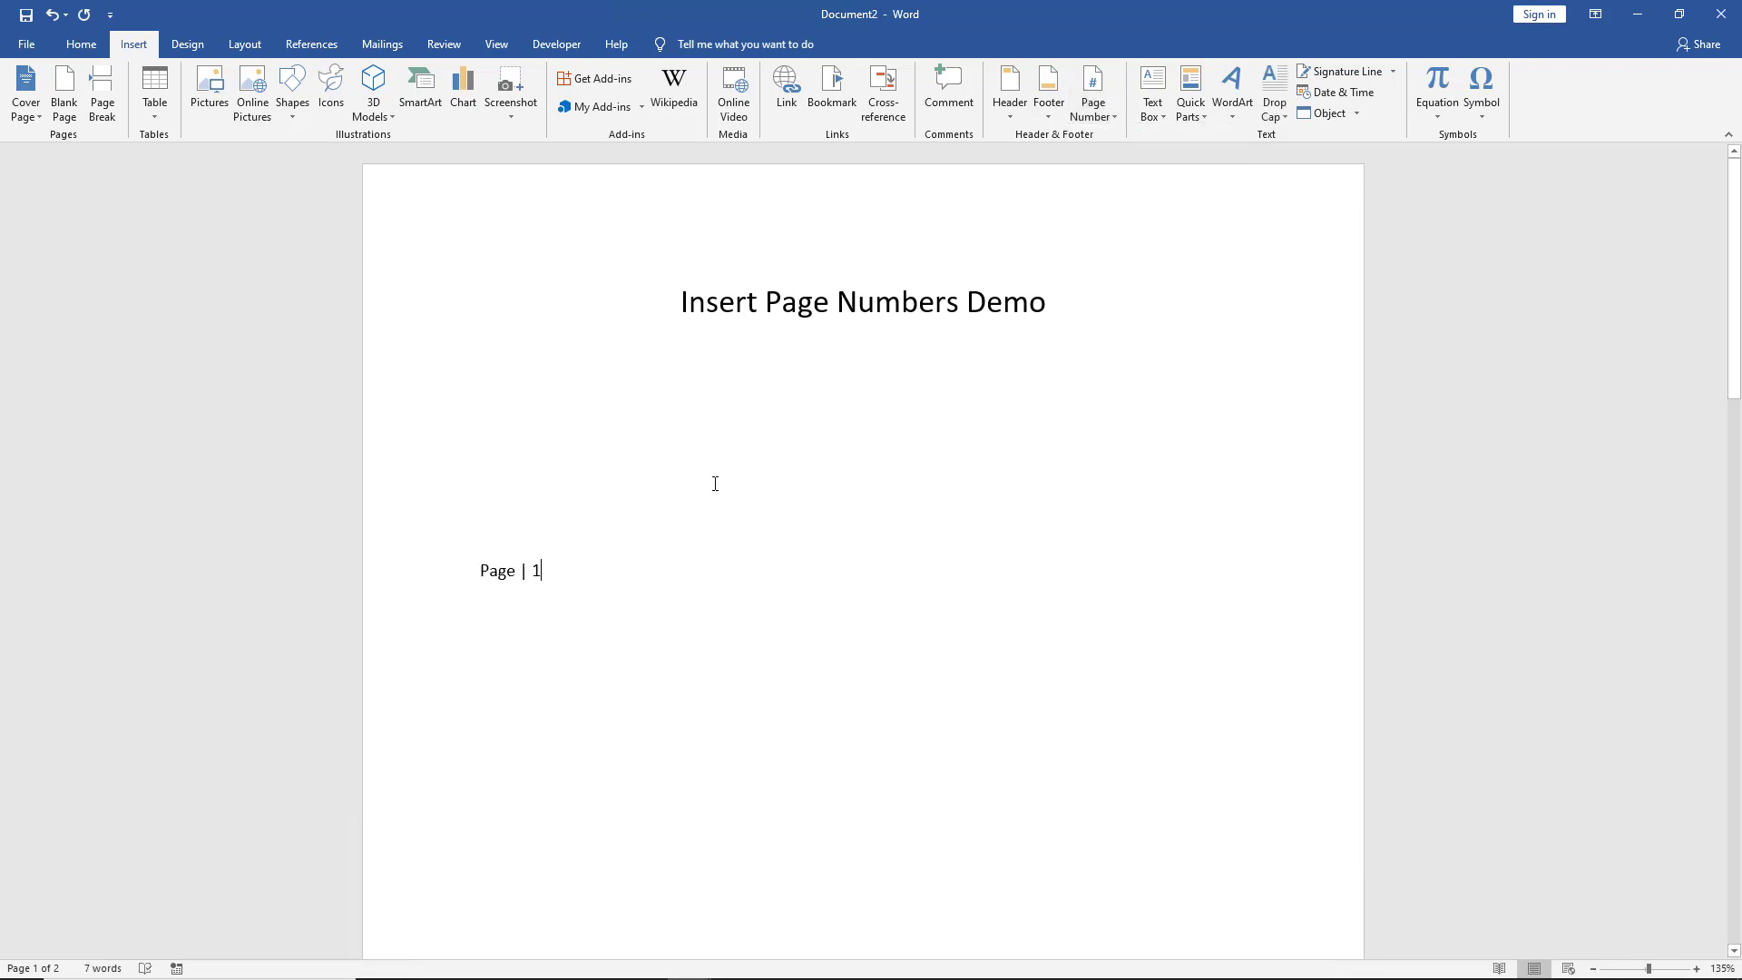
- Select the whole inserted 'Page | 1' line in the body text
{"action": "left_click", "coordinate": [595, 536]}
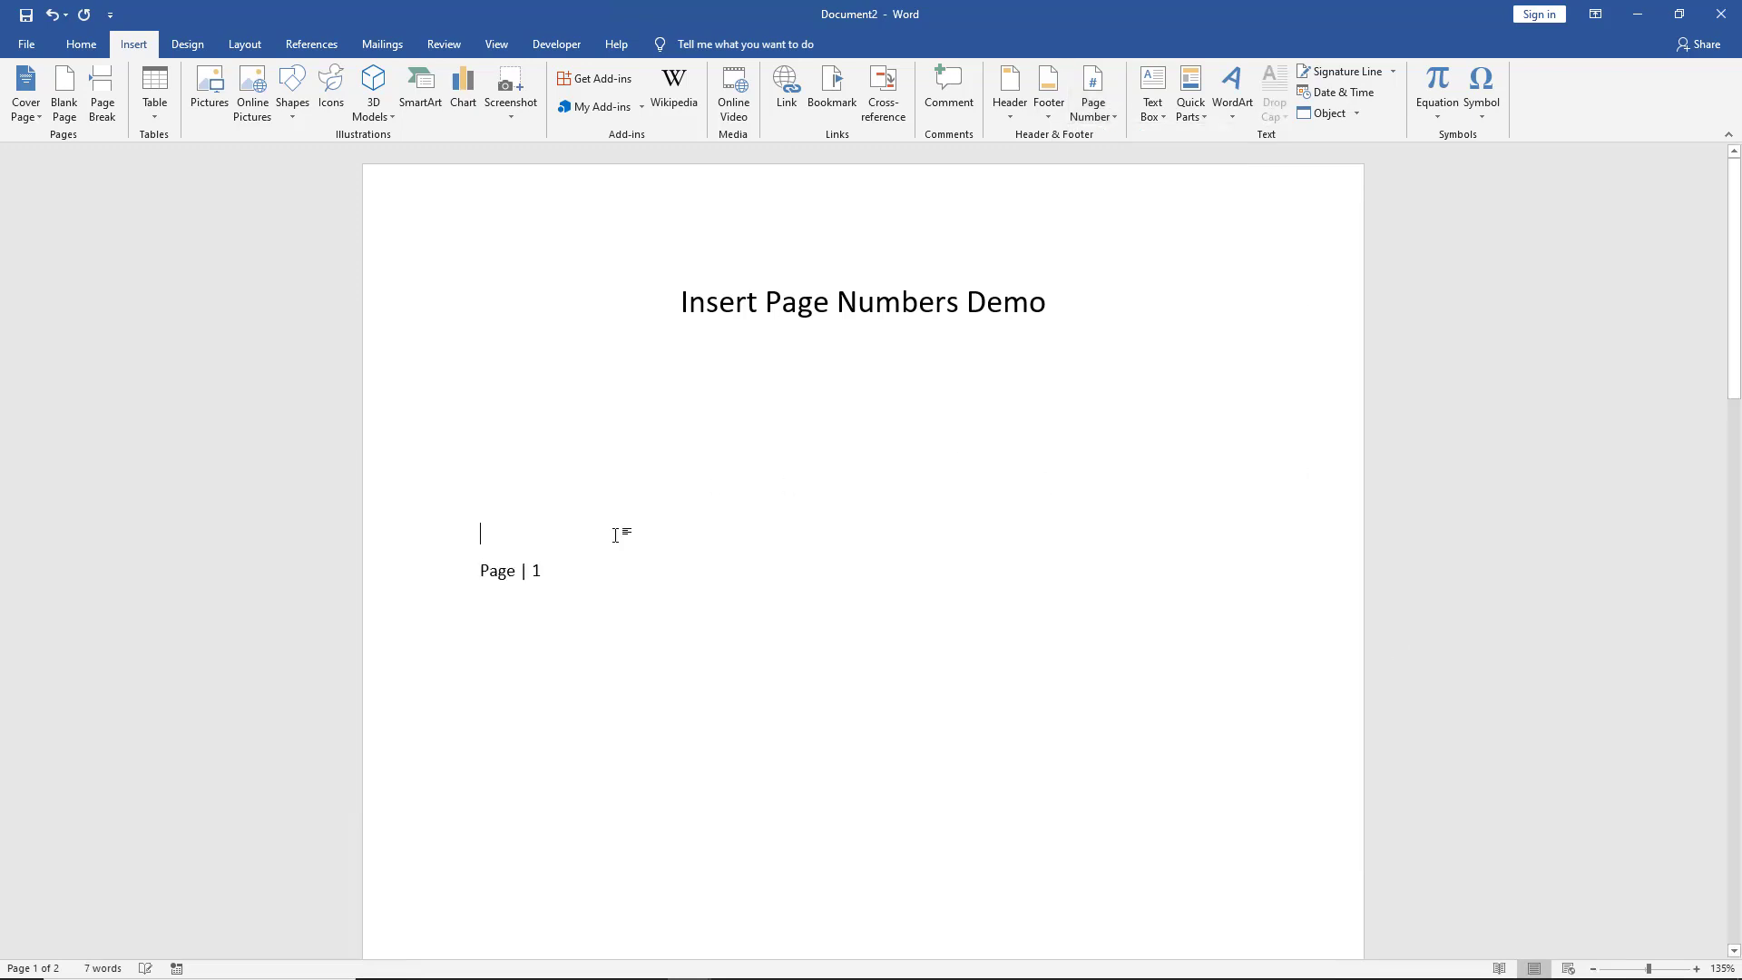
{"action": "left_click", "coordinate": [522, 573]}
{"action": "left_click", "coordinate": [550, 569]}
{"action": "triple_click", "coordinate": [551, 569]}
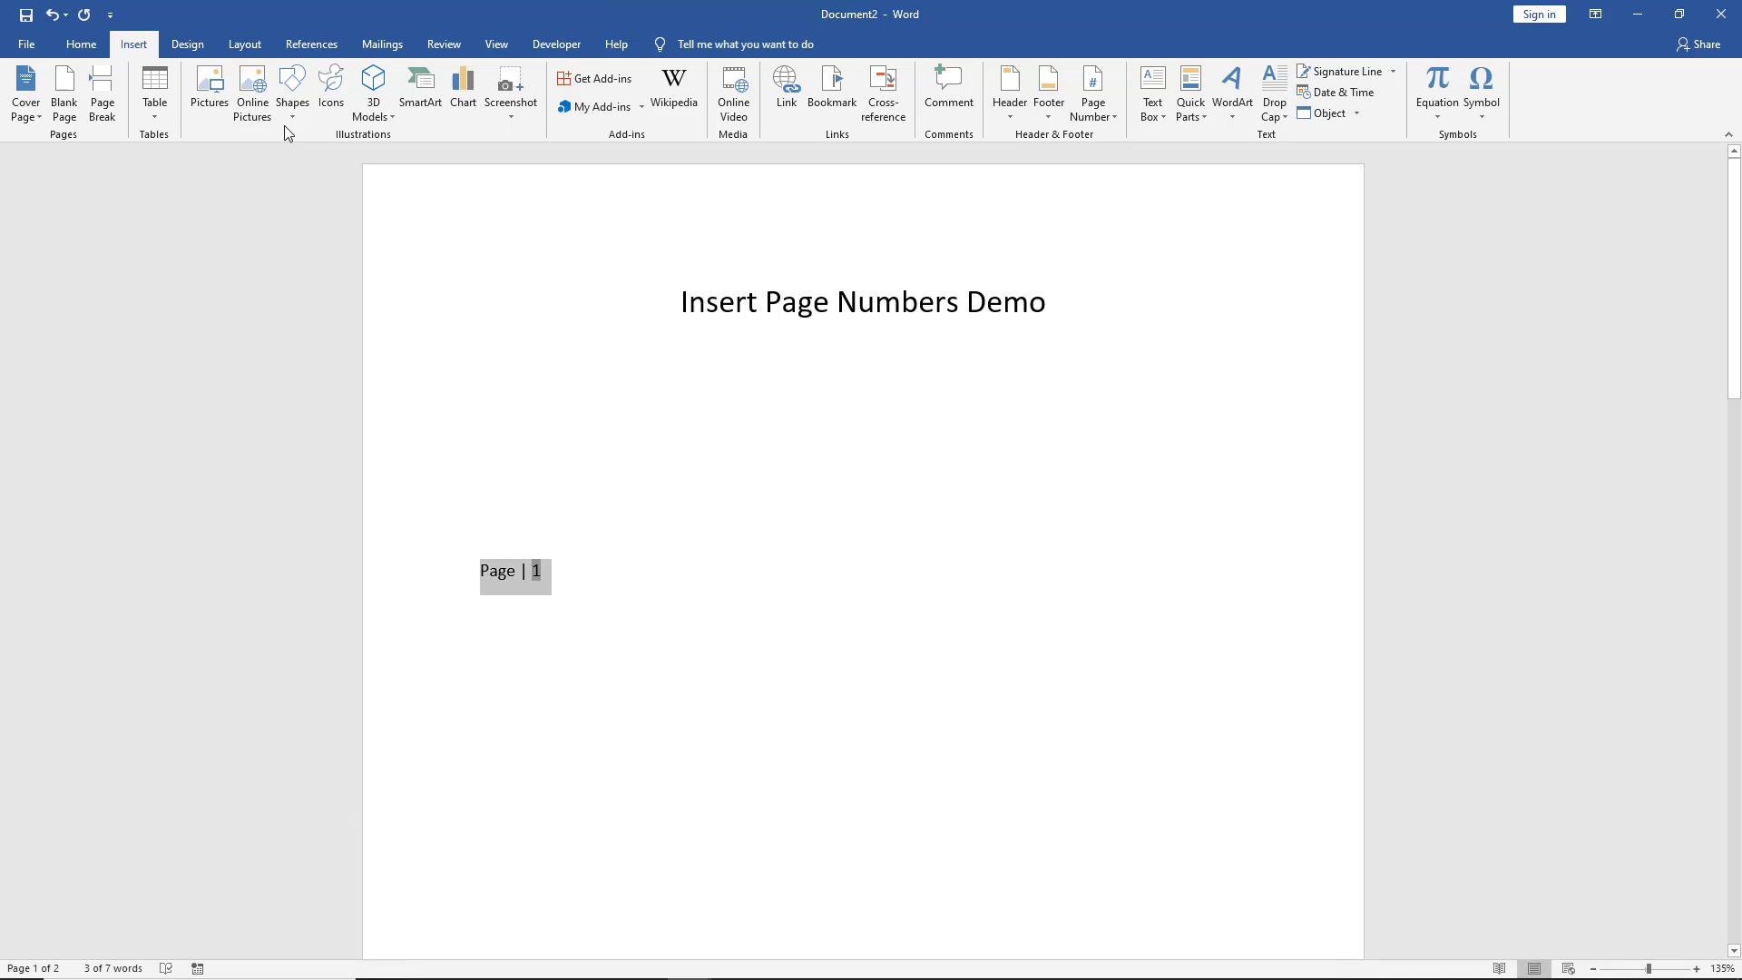
- Replace the 'Page | 1' with a Plain Number 1, then remove page numbers
{"action": "left_click", "coordinate": [1094, 115]}
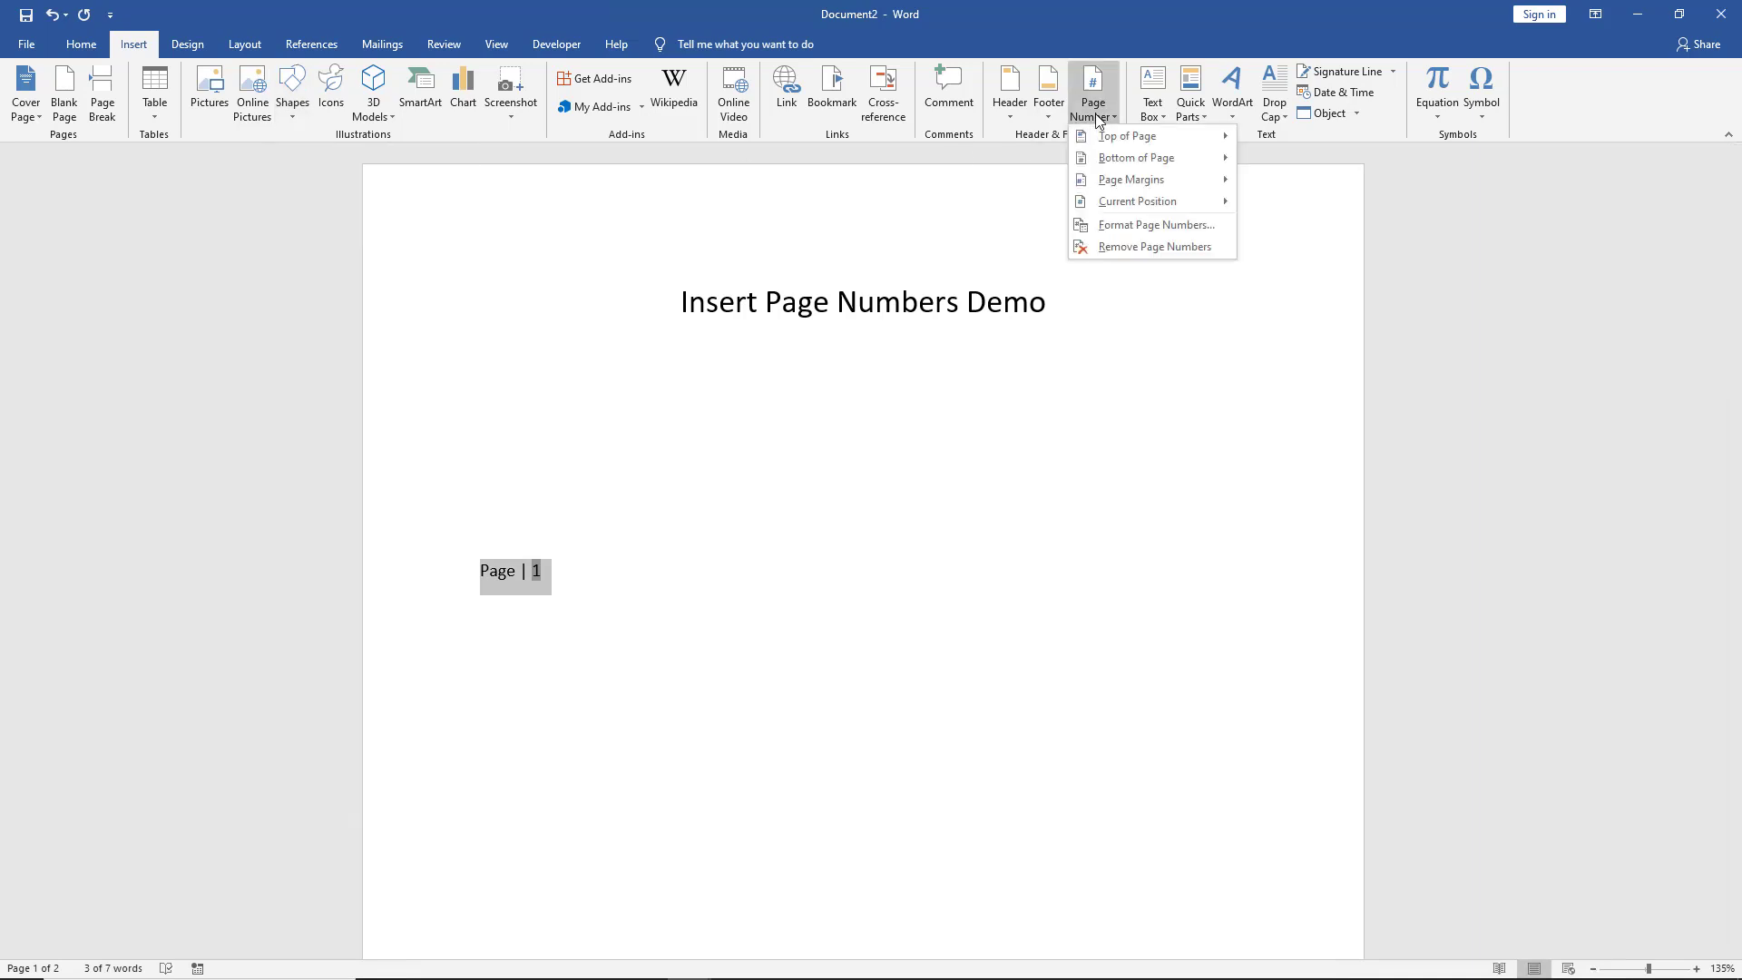
{"action": "mouse_move", "coordinate": [1137, 202]}
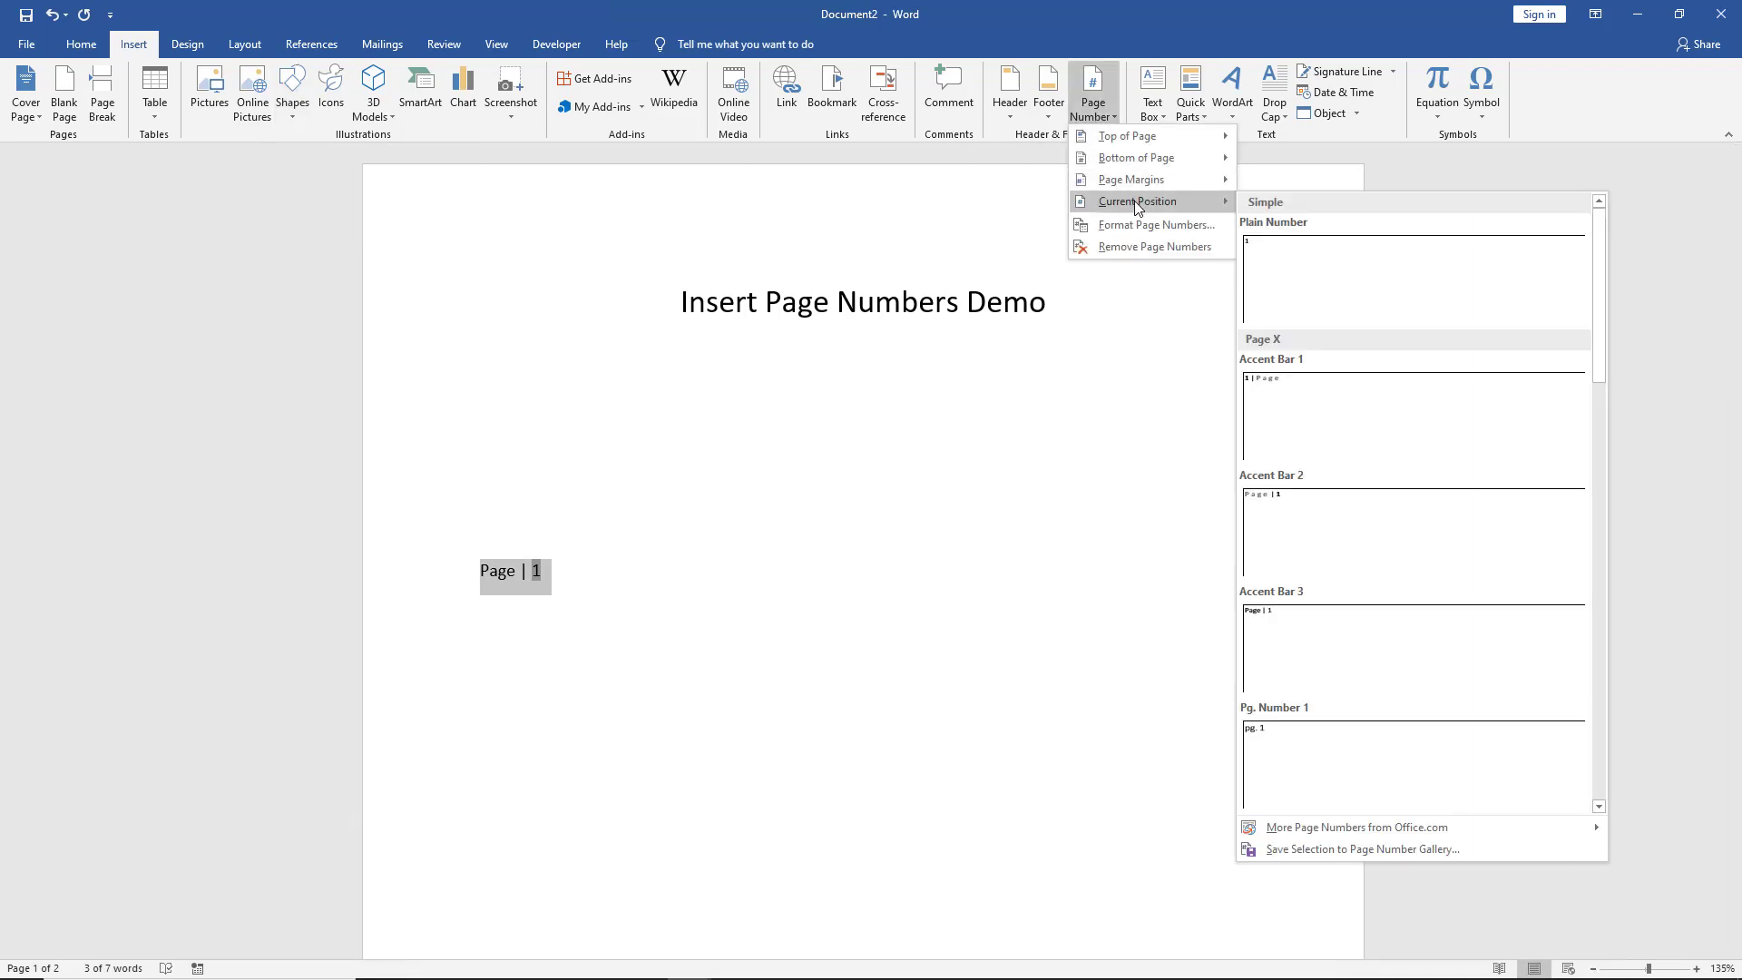
{"action": "left_click", "coordinate": [1323, 300]}
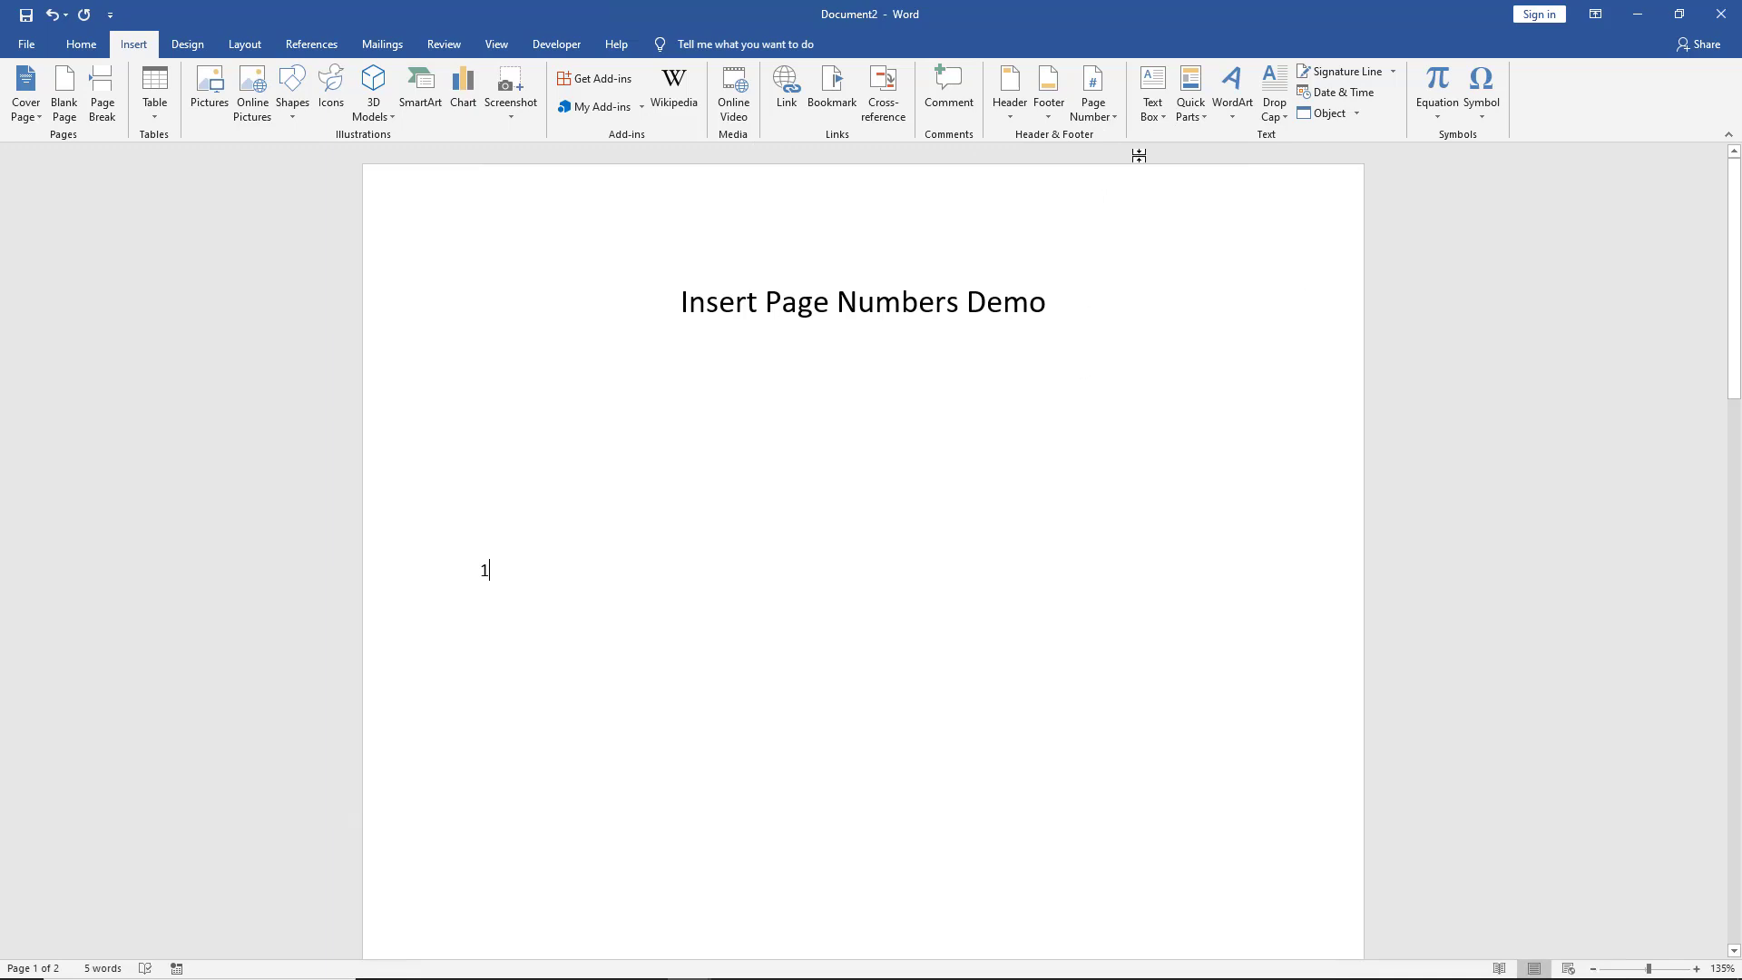
{"action": "left_click", "coordinate": [1112, 109]}
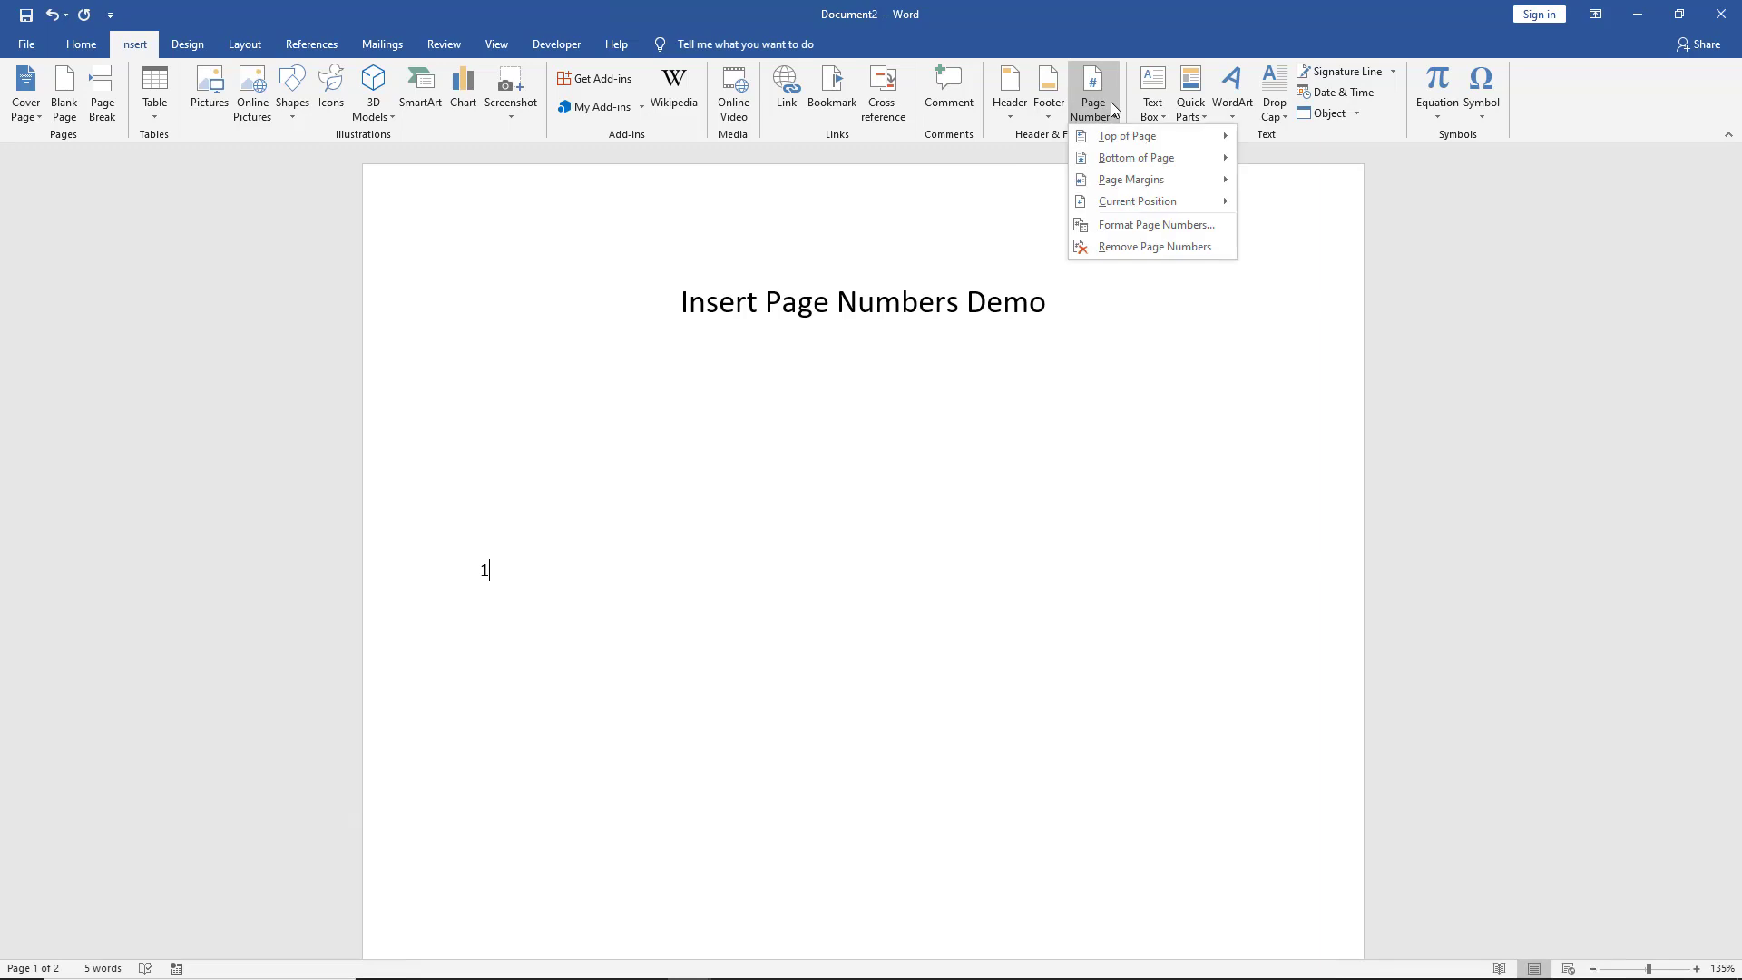
{"action": "left_click", "coordinate": [1146, 247]}
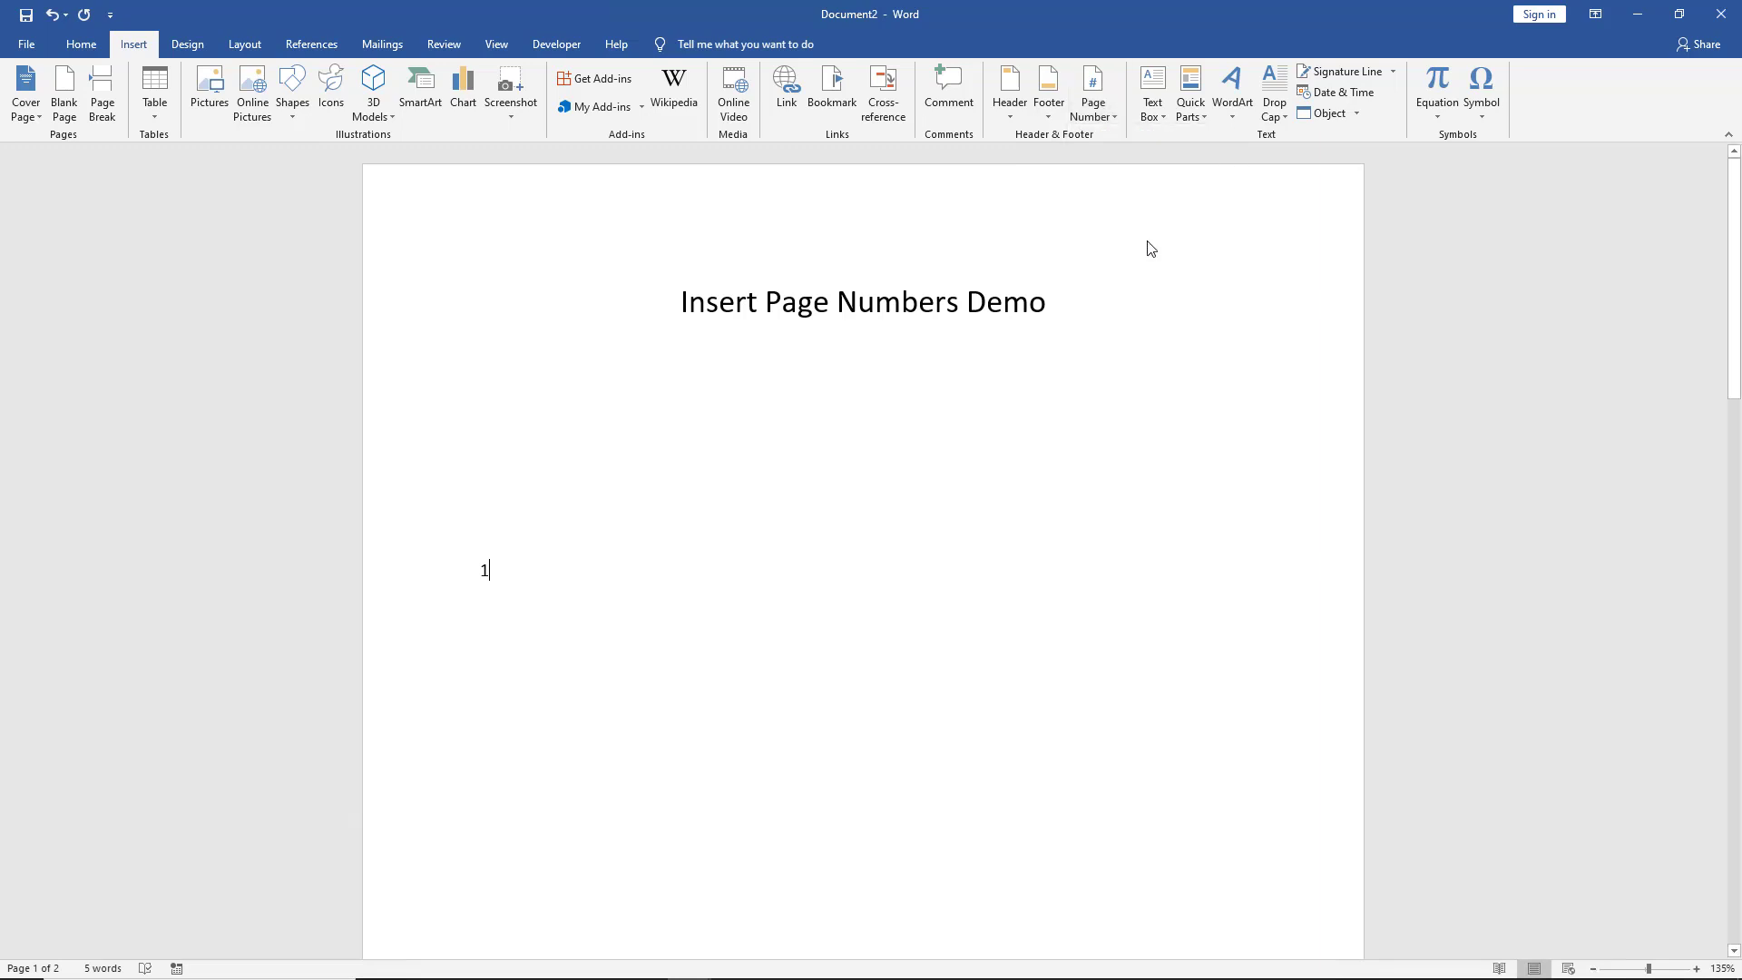
- Delete the leftover 1 and return the cursor to the start of the title
{"action": "key", "text": "shift+Left"}
{"action": "key", "text": "Delete"}
{"action": "key", "text": "ctrl+Home"}
- Change the page number format to capital letters 'A, B, C, ...' in Format Page Numbers
{"action": "left_click", "coordinate": [1094, 113]}
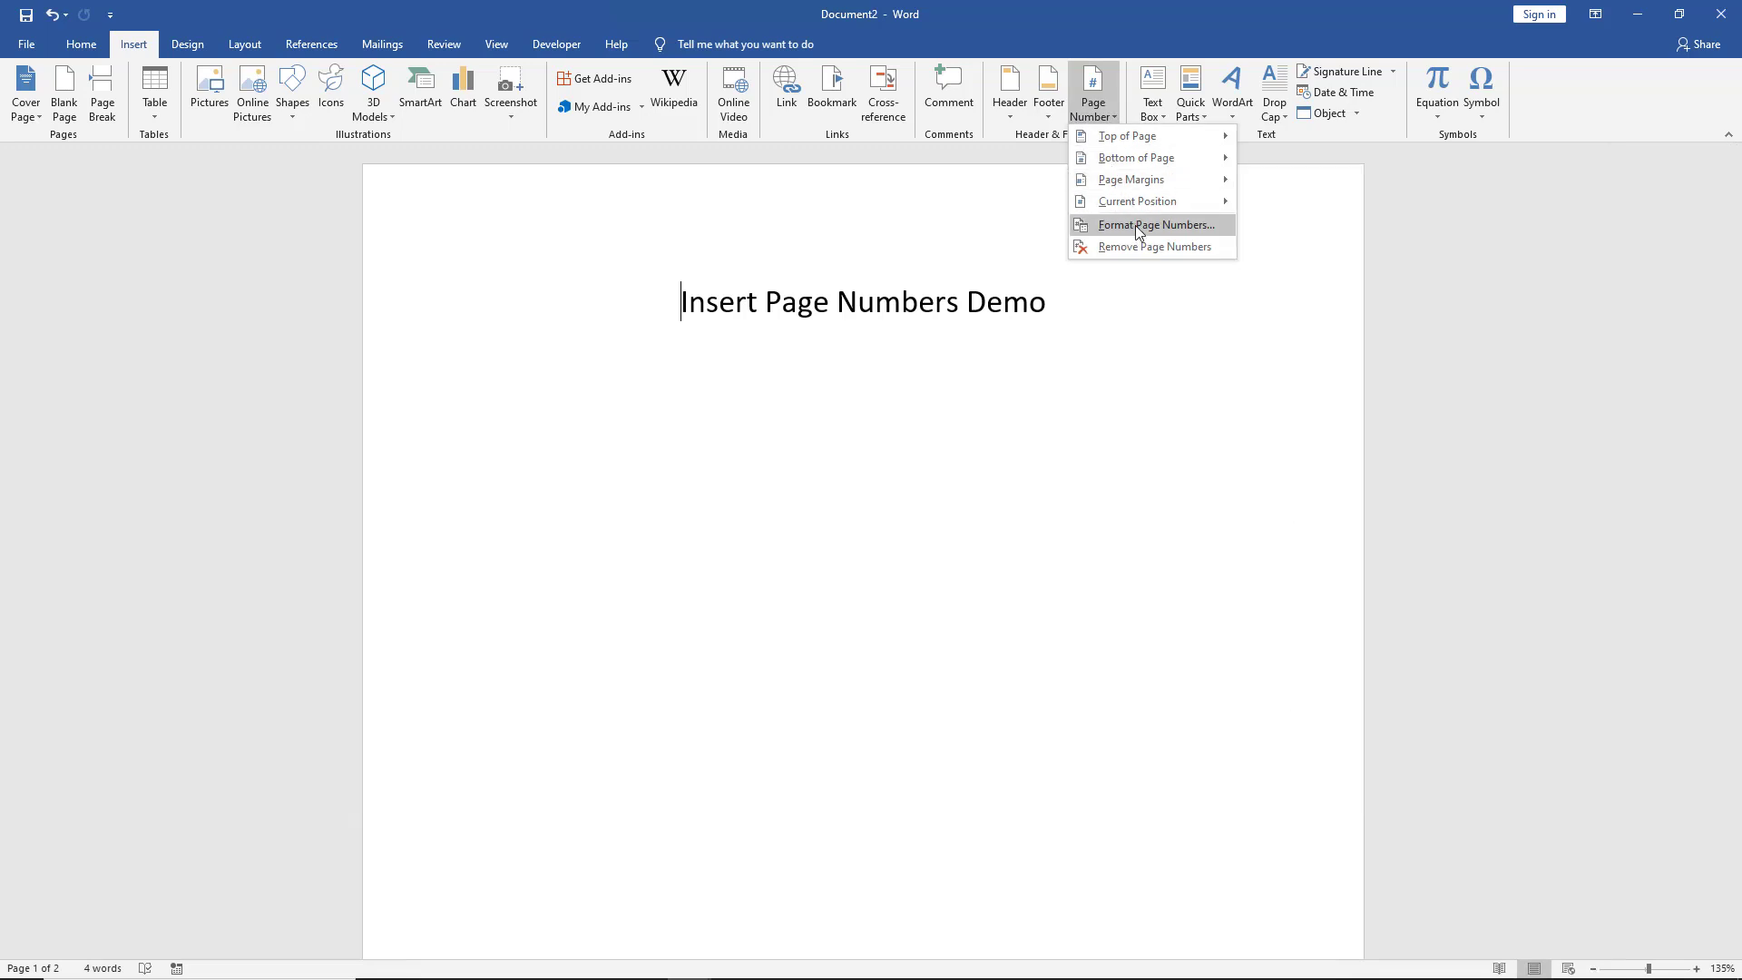
{"action": "left_click", "coordinate": [1135, 225]}
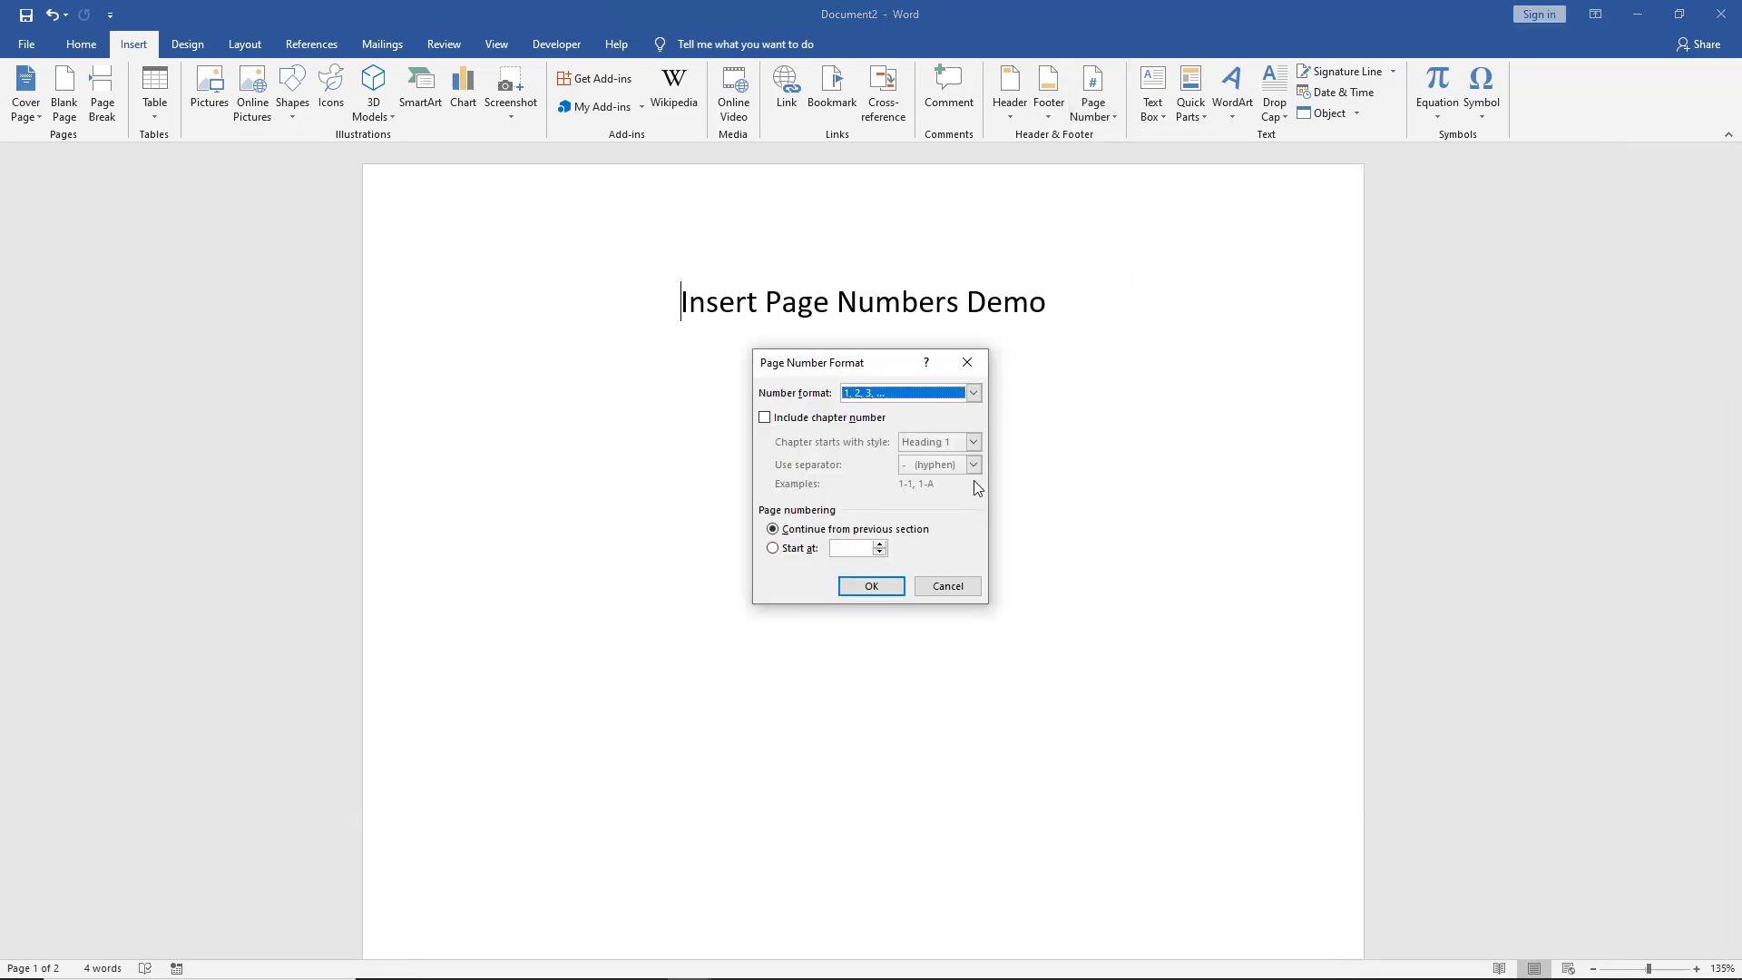
{"action": "left_click", "coordinate": [975, 394]}
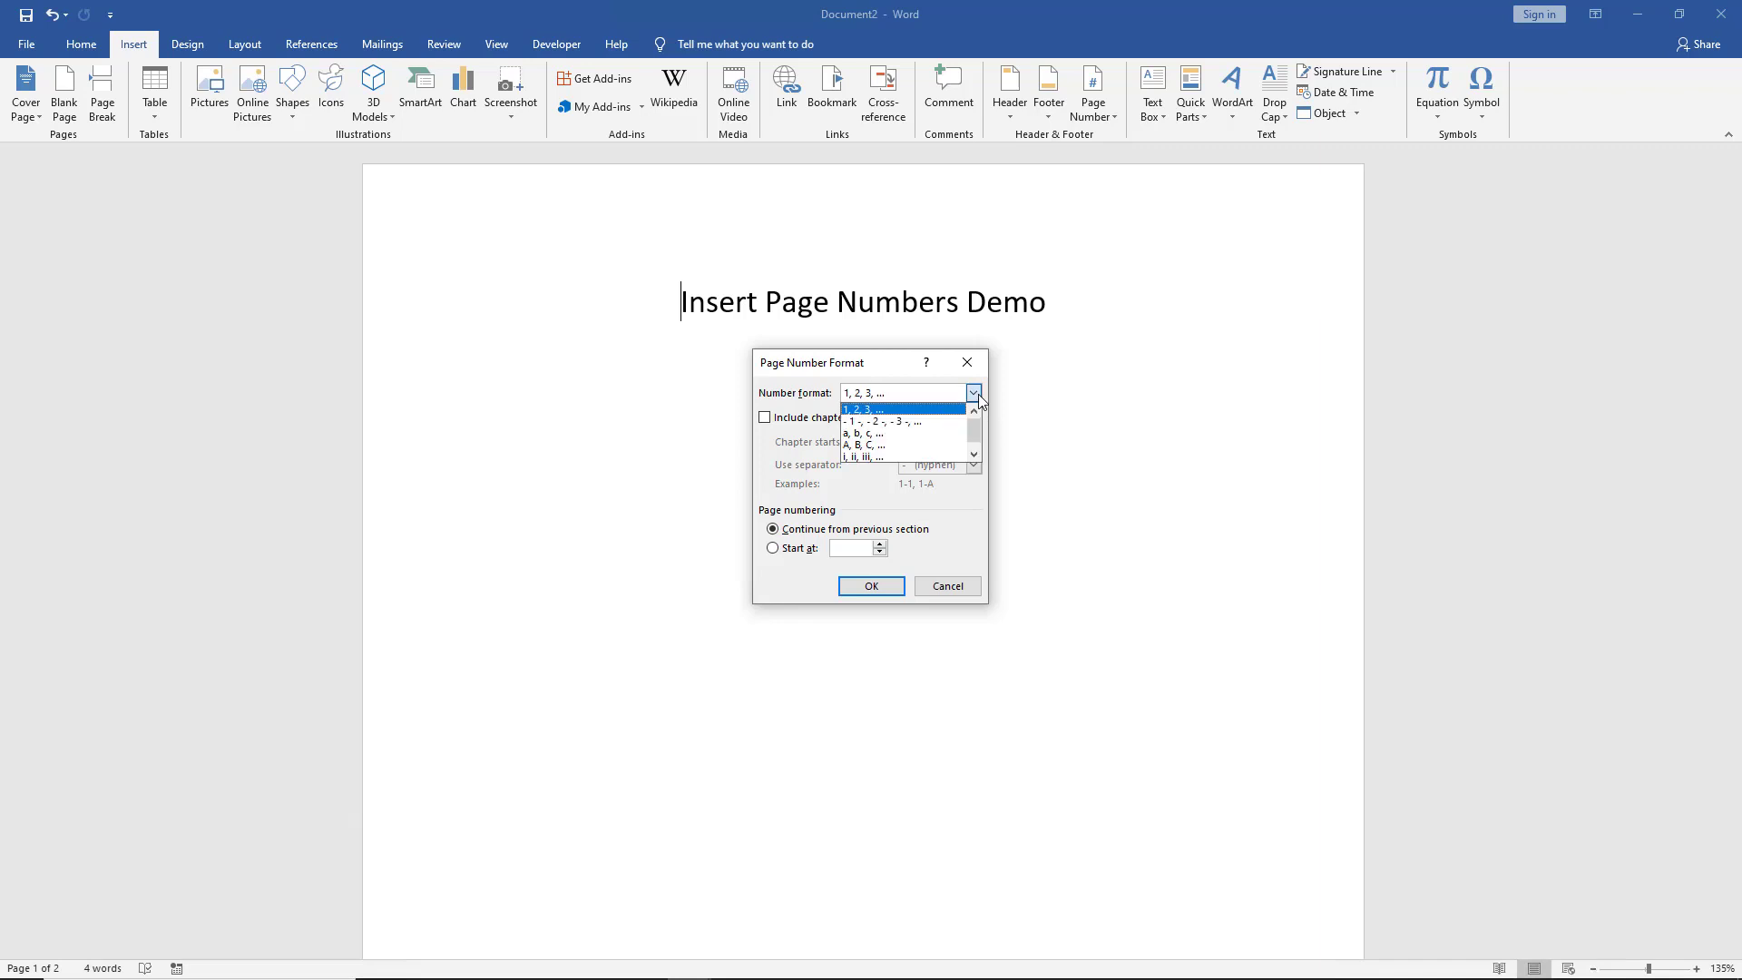
{"action": "left_click", "coordinate": [975, 454]}
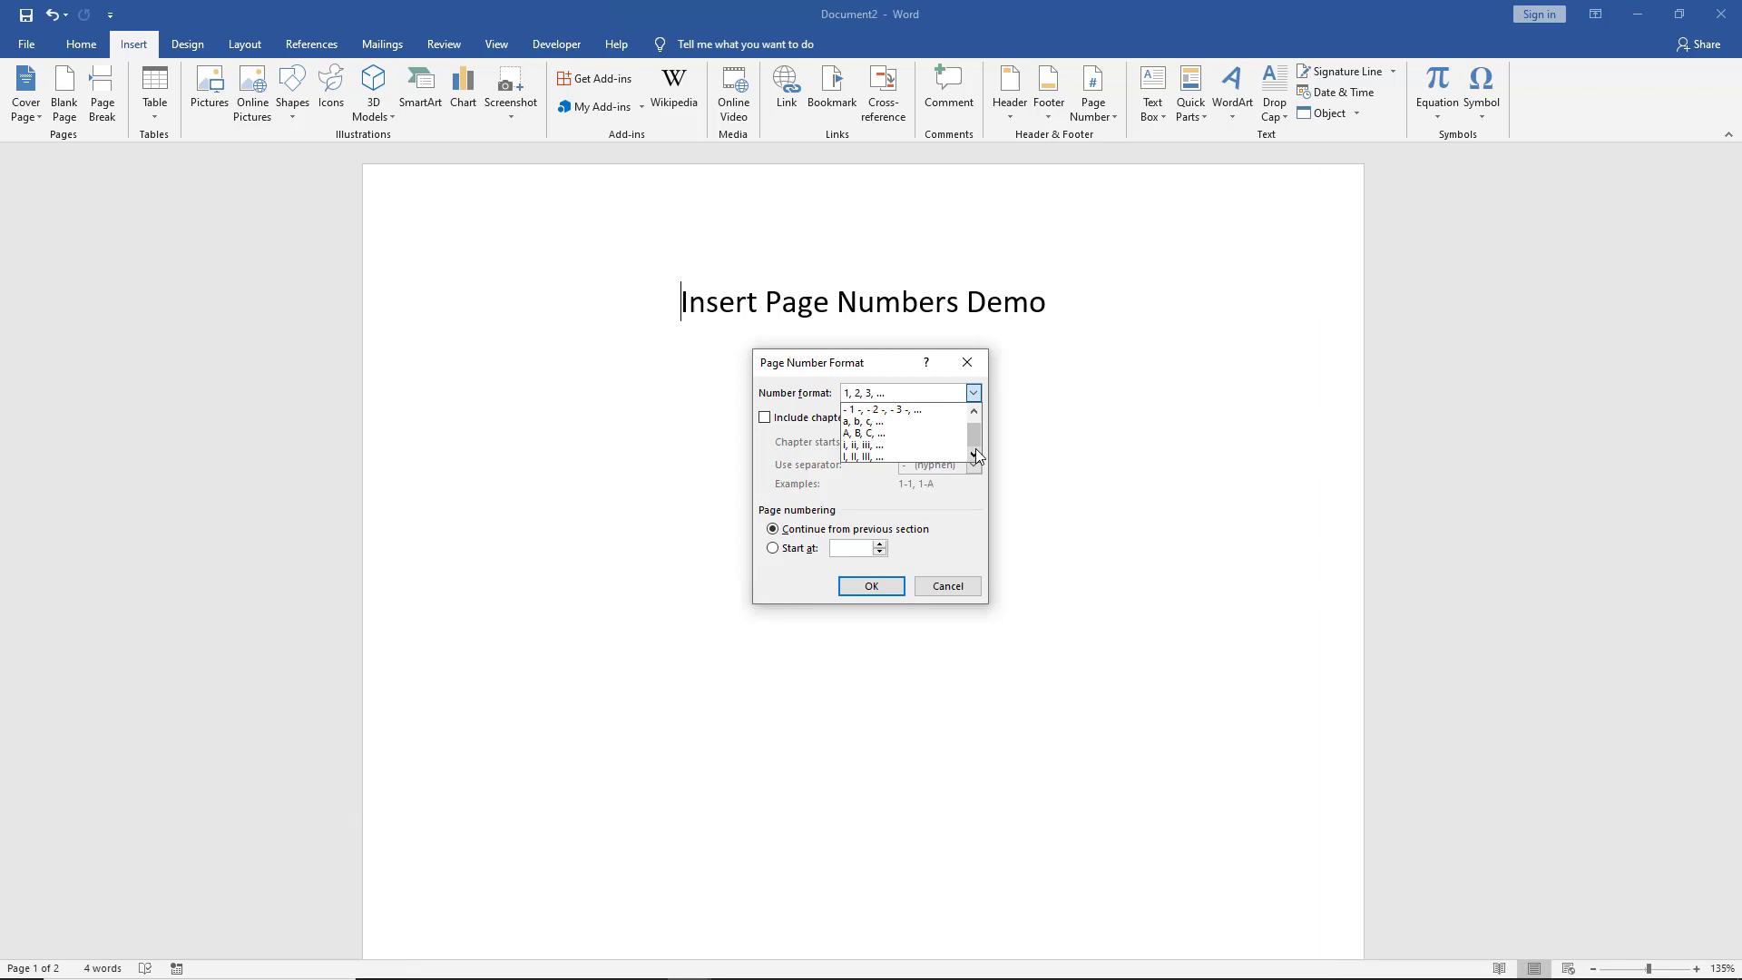
{"action": "left_click", "coordinate": [894, 433]}
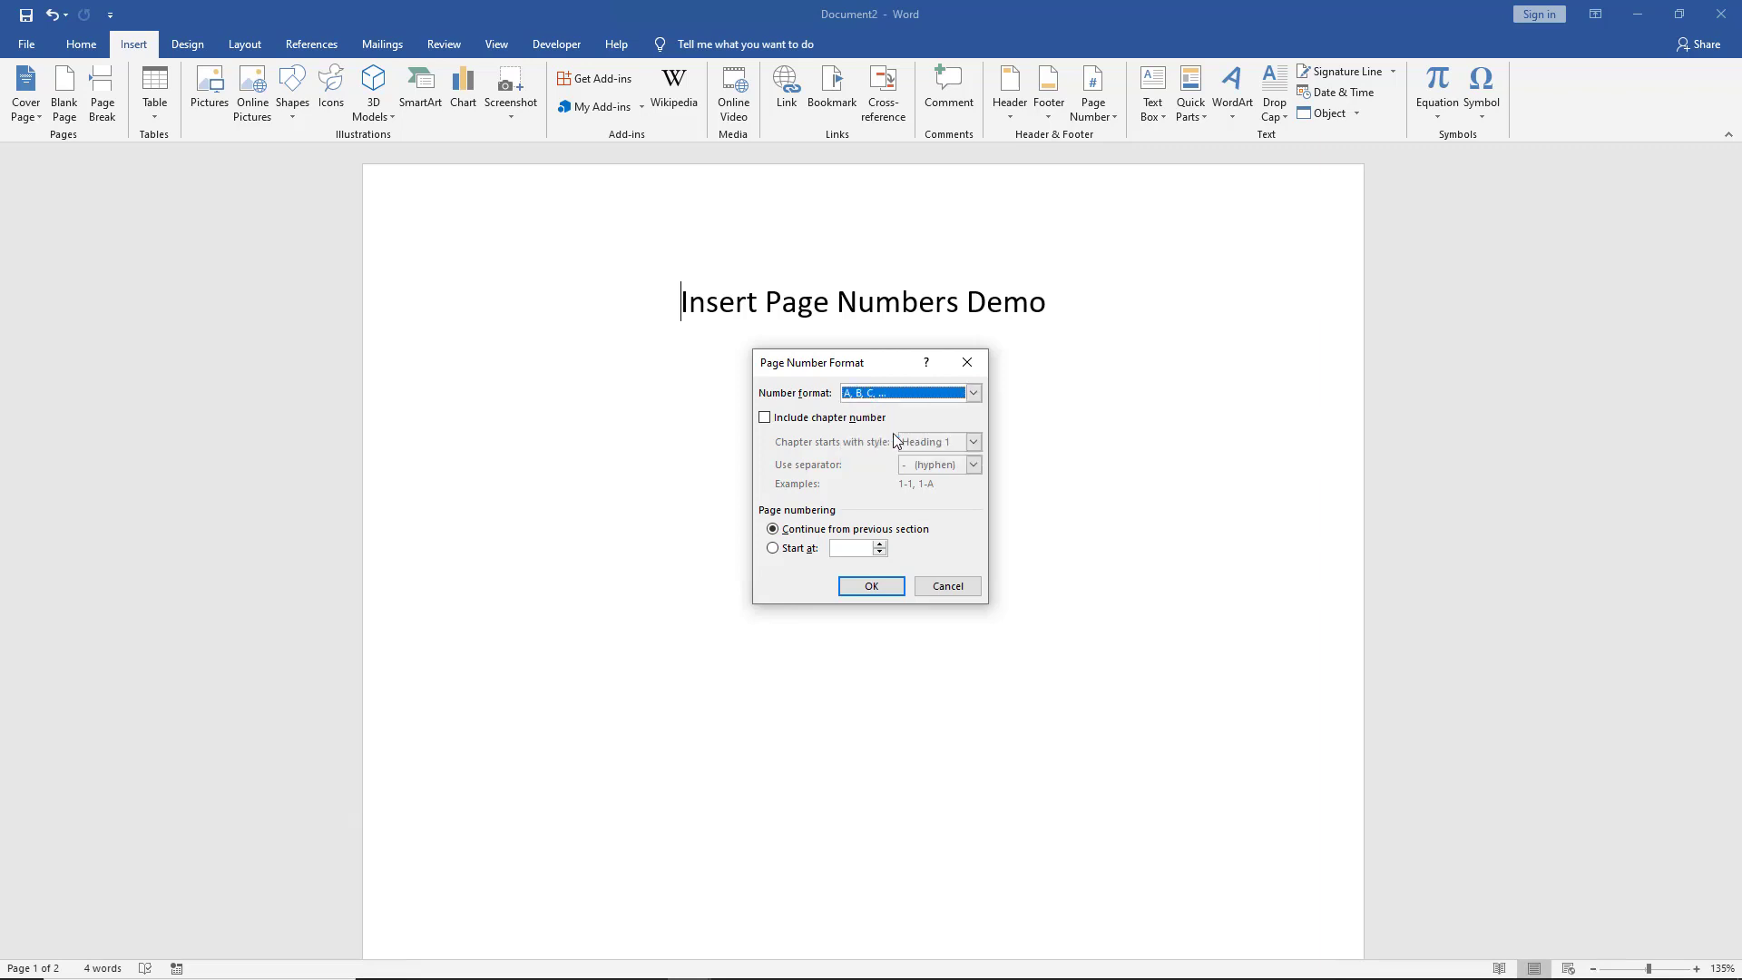
{"action": "left_click", "coordinate": [872, 583]}
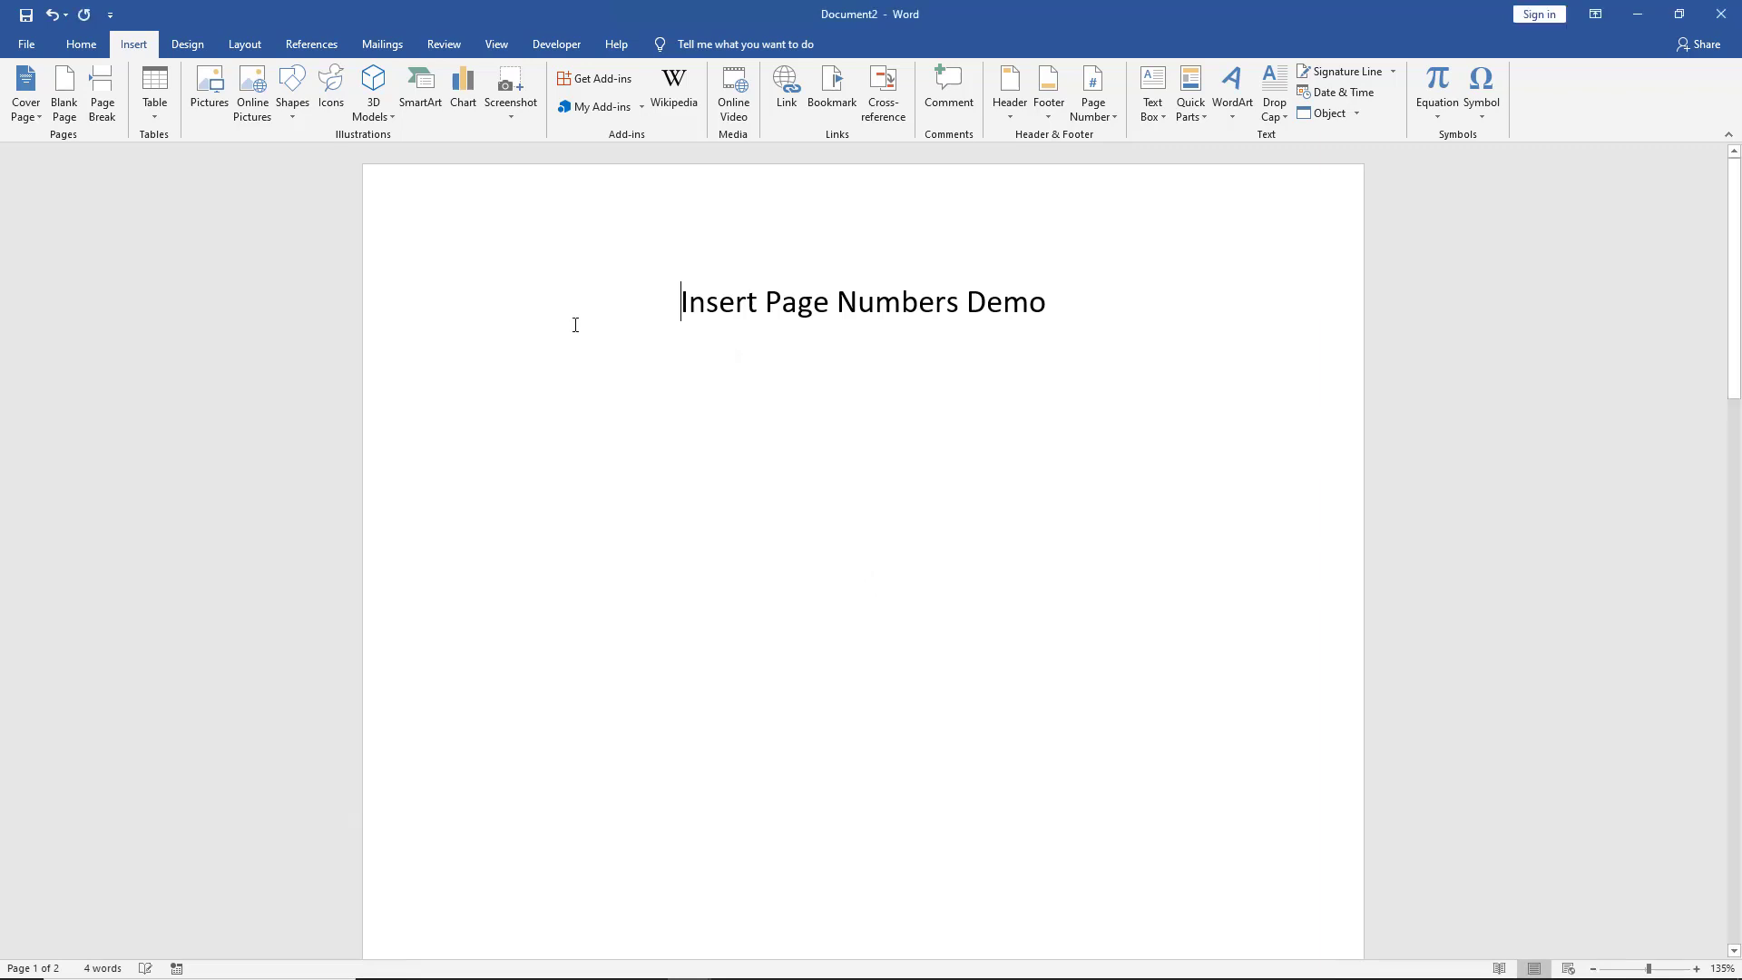
- Insert a Plain Number 1 page number at the top of the page, then close the header
{"action": "left_click", "coordinate": [1095, 111]}
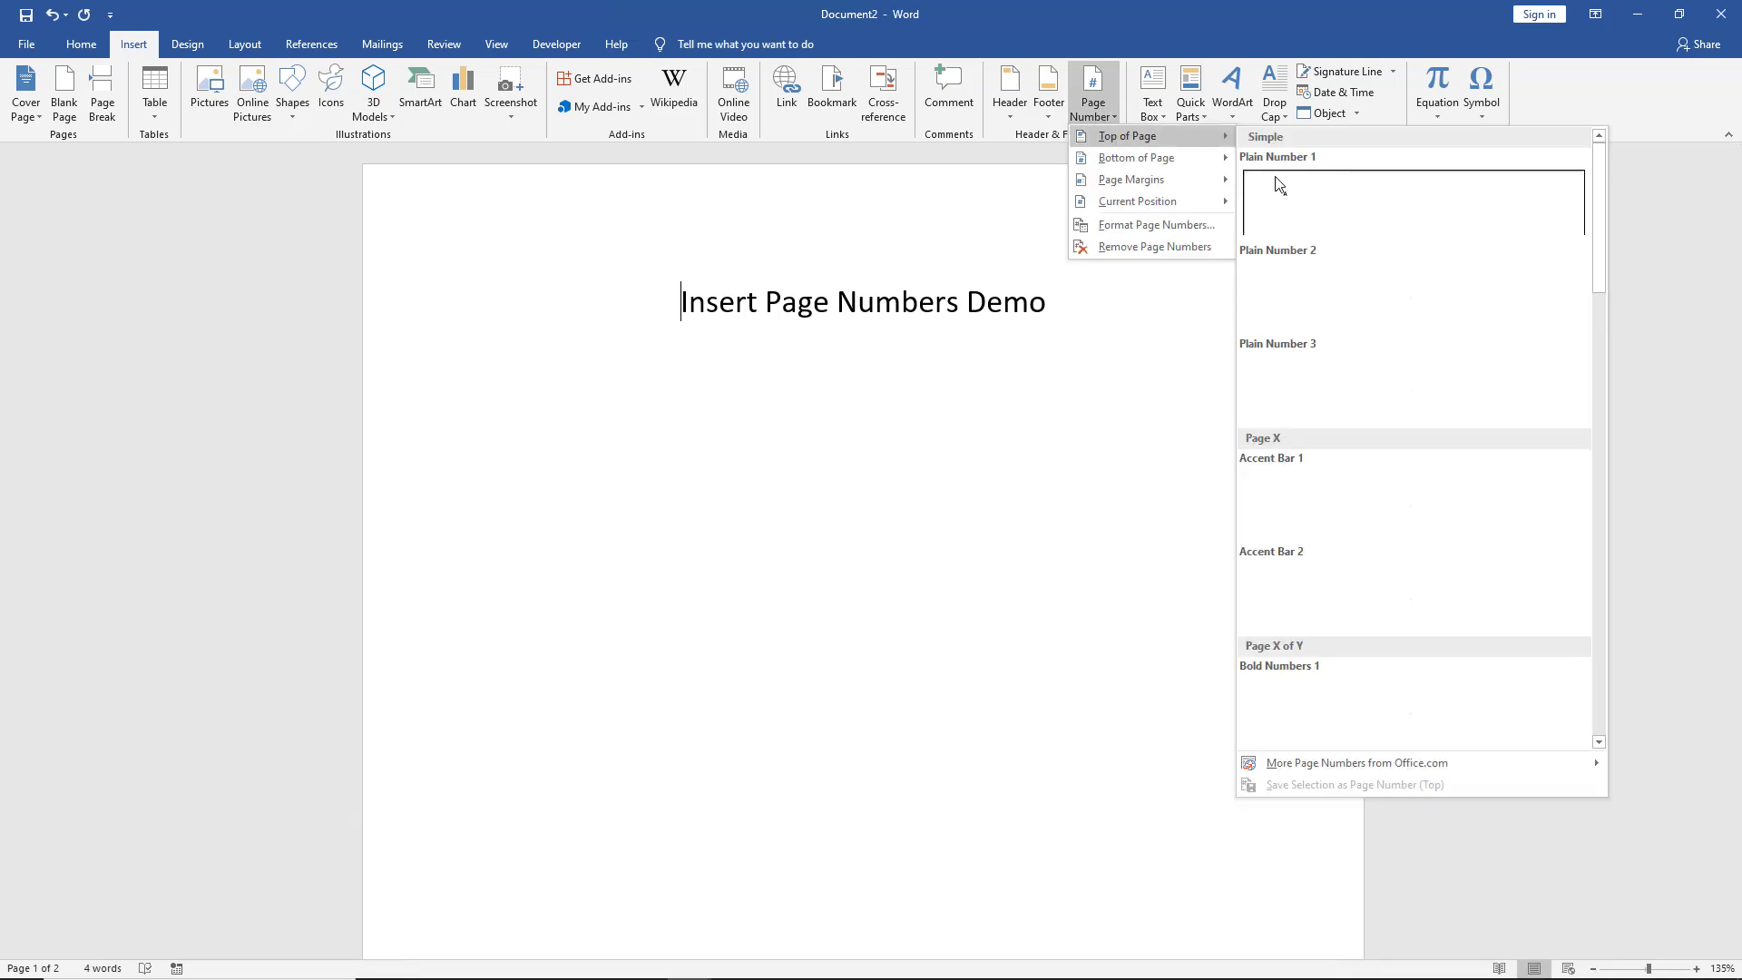
{"action": "left_click", "coordinate": [1292, 203]}
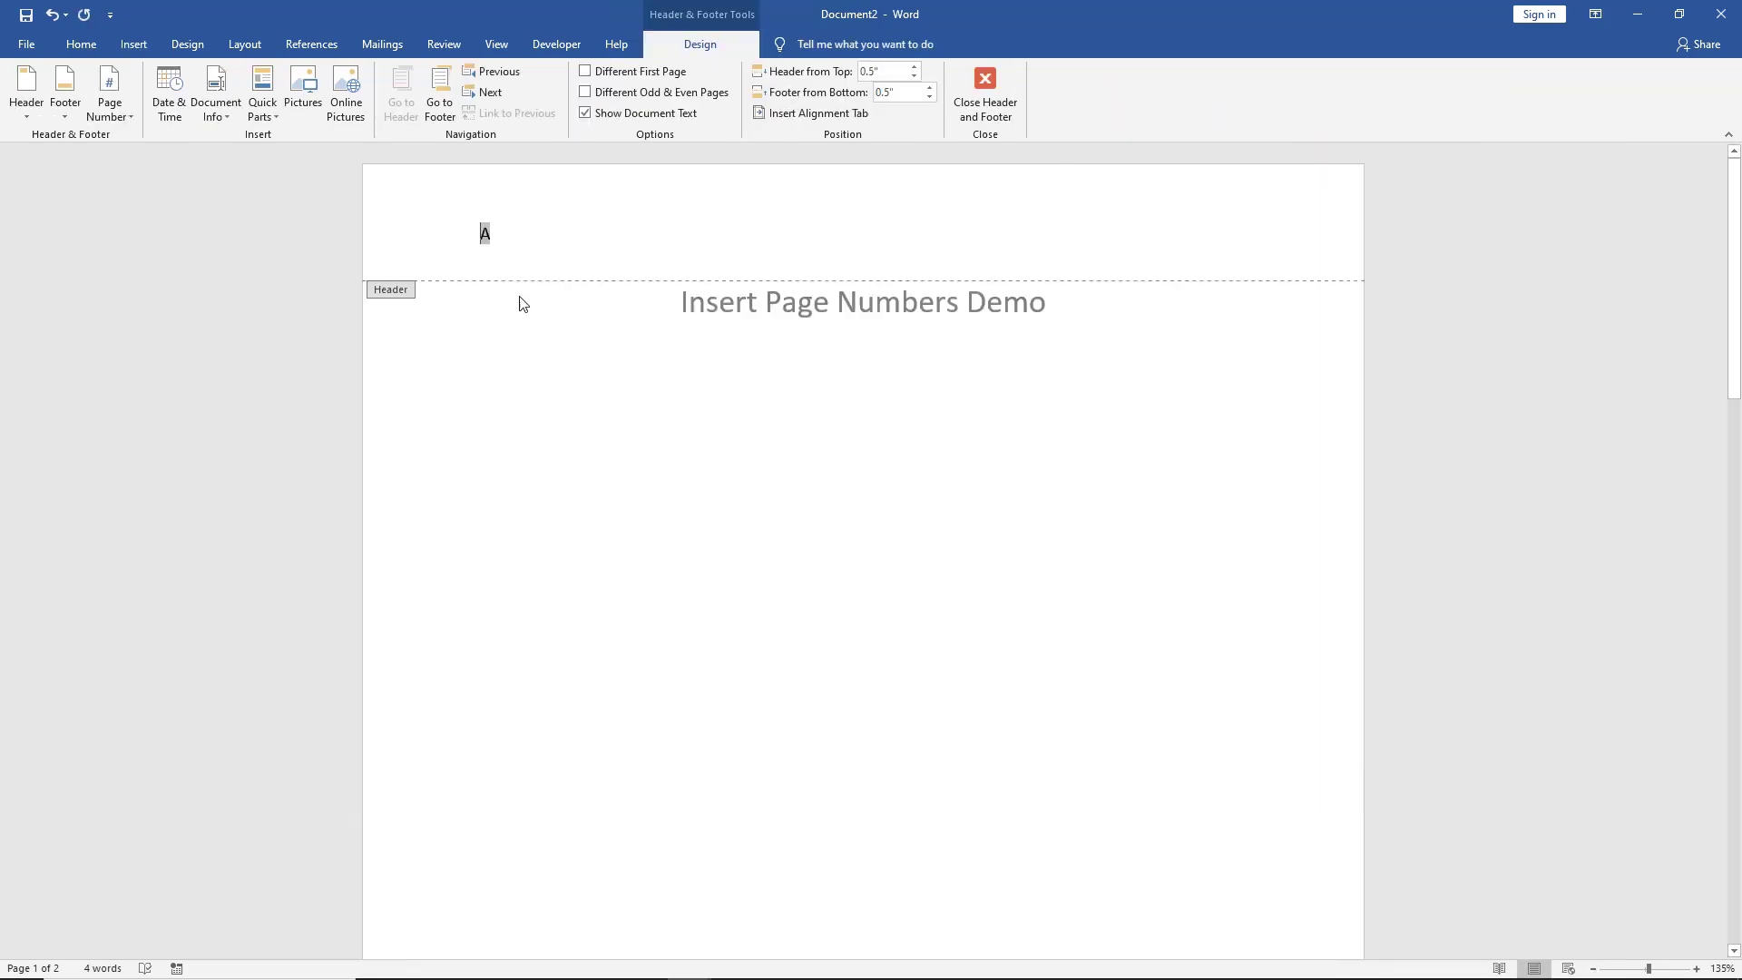
{"action": "left_click", "coordinate": [539, 239]}
{"action": "left_click", "coordinate": [1000, 117]}
{"action": "scroll", "coordinate": [709, 568], "scroll_direction": "down", "scroll_amount": 2}
{"action": "scroll", "coordinate": [708, 568], "scroll_direction": "down", "scroll_amount": 3}
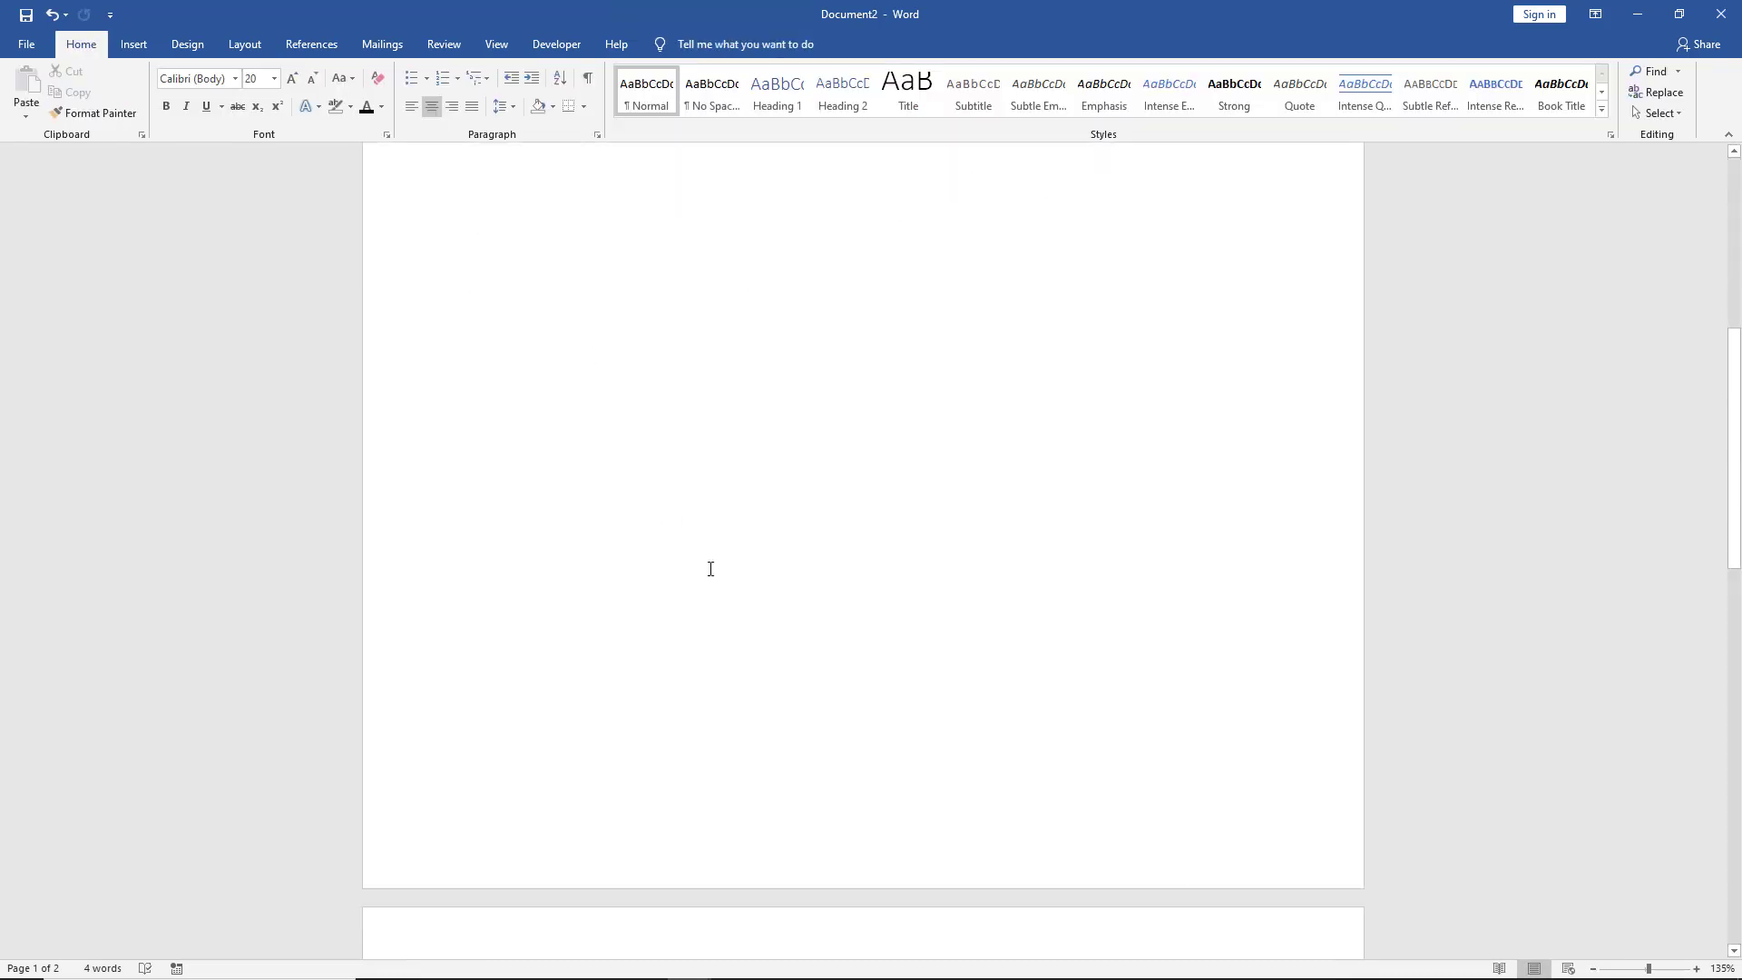
{"action": "scroll", "coordinate": [709, 567], "scroll_direction": "down", "scroll_amount": 3}
{"action": "scroll", "coordinate": [709, 567], "scroll_direction": "down", "scroll_amount": 2}
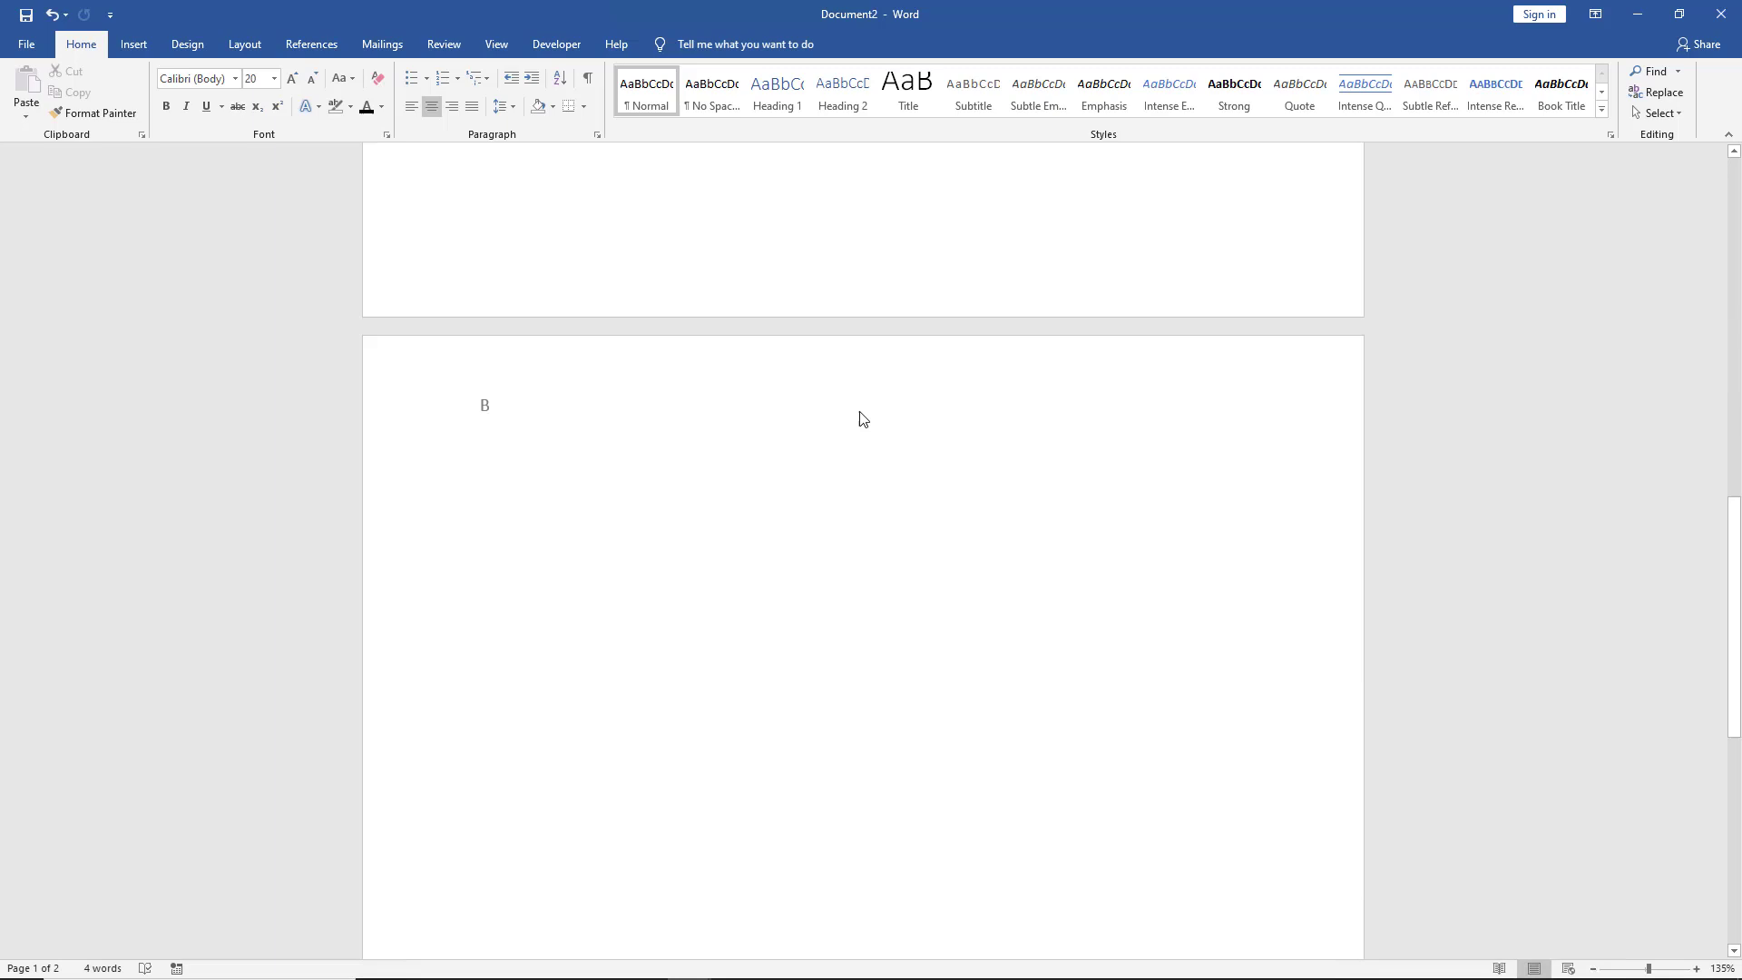
{"action": "scroll", "coordinate": [863, 412], "scroll_direction": "up", "scroll_amount": 2}
{"action": "scroll", "coordinate": [863, 412], "scroll_direction": "up", "scroll_amount": 3}
{"action": "scroll", "coordinate": [862, 412], "scroll_direction": "up", "scroll_amount": 3}
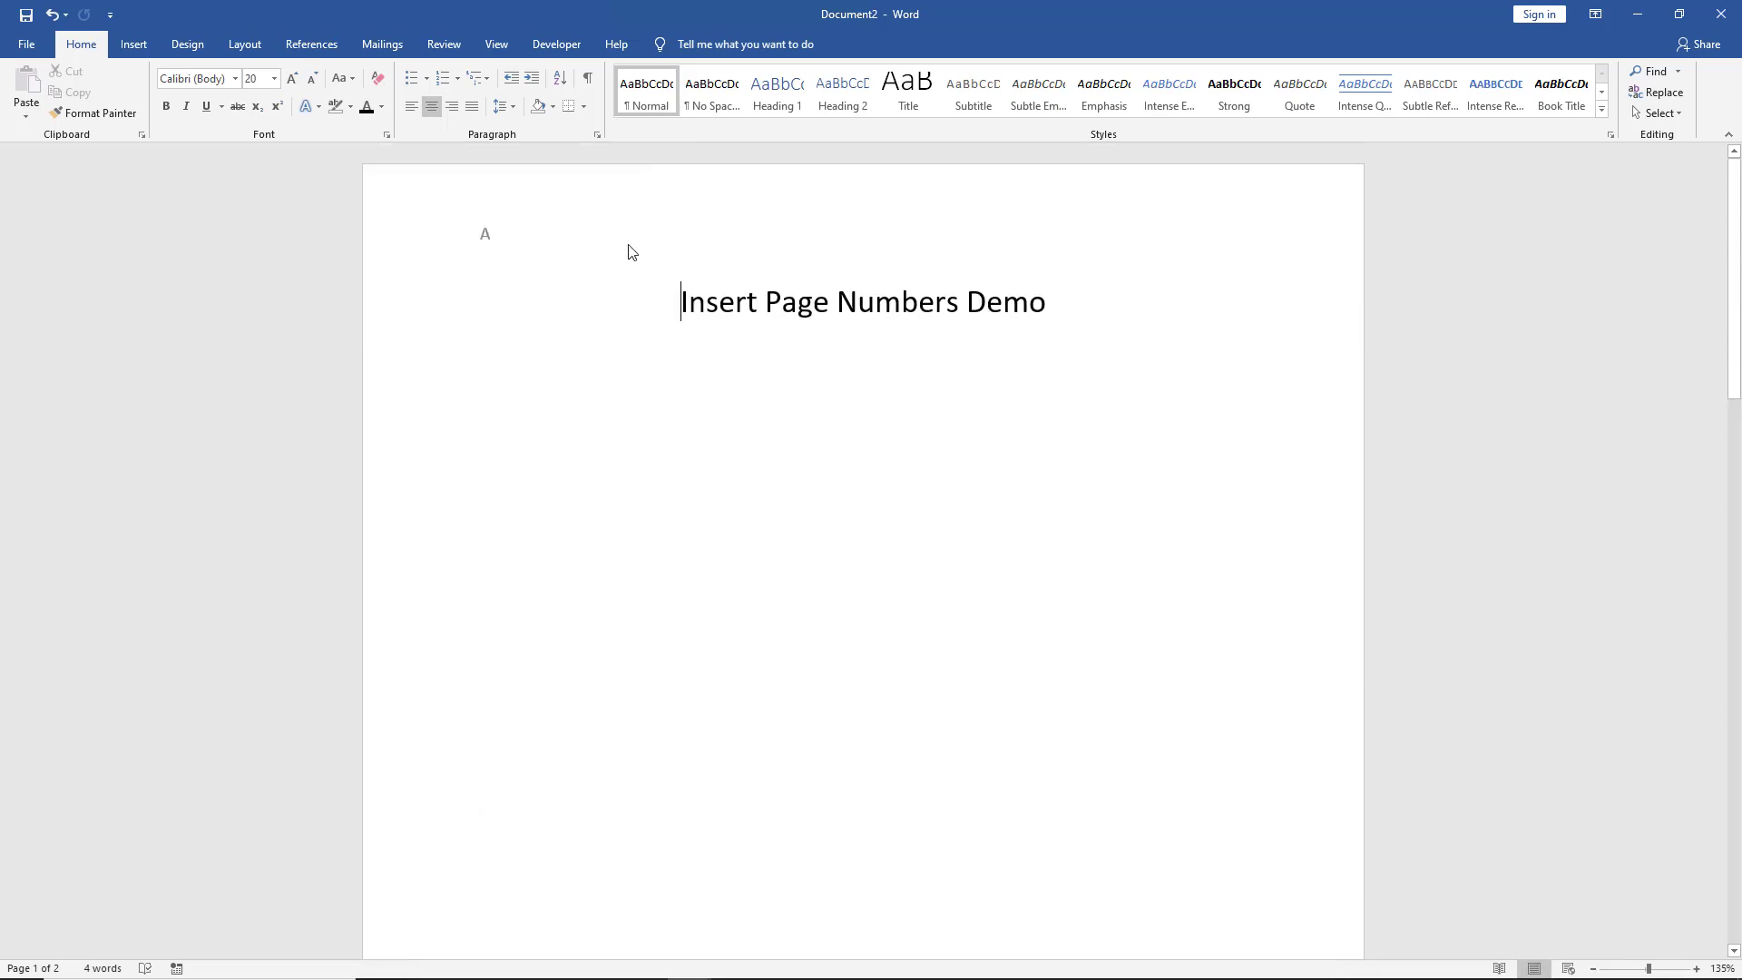
- Use Remove Page Numbers on the Insert tab to delete the lettered page numbers
{"action": "left_click", "coordinate": [151, 49]}
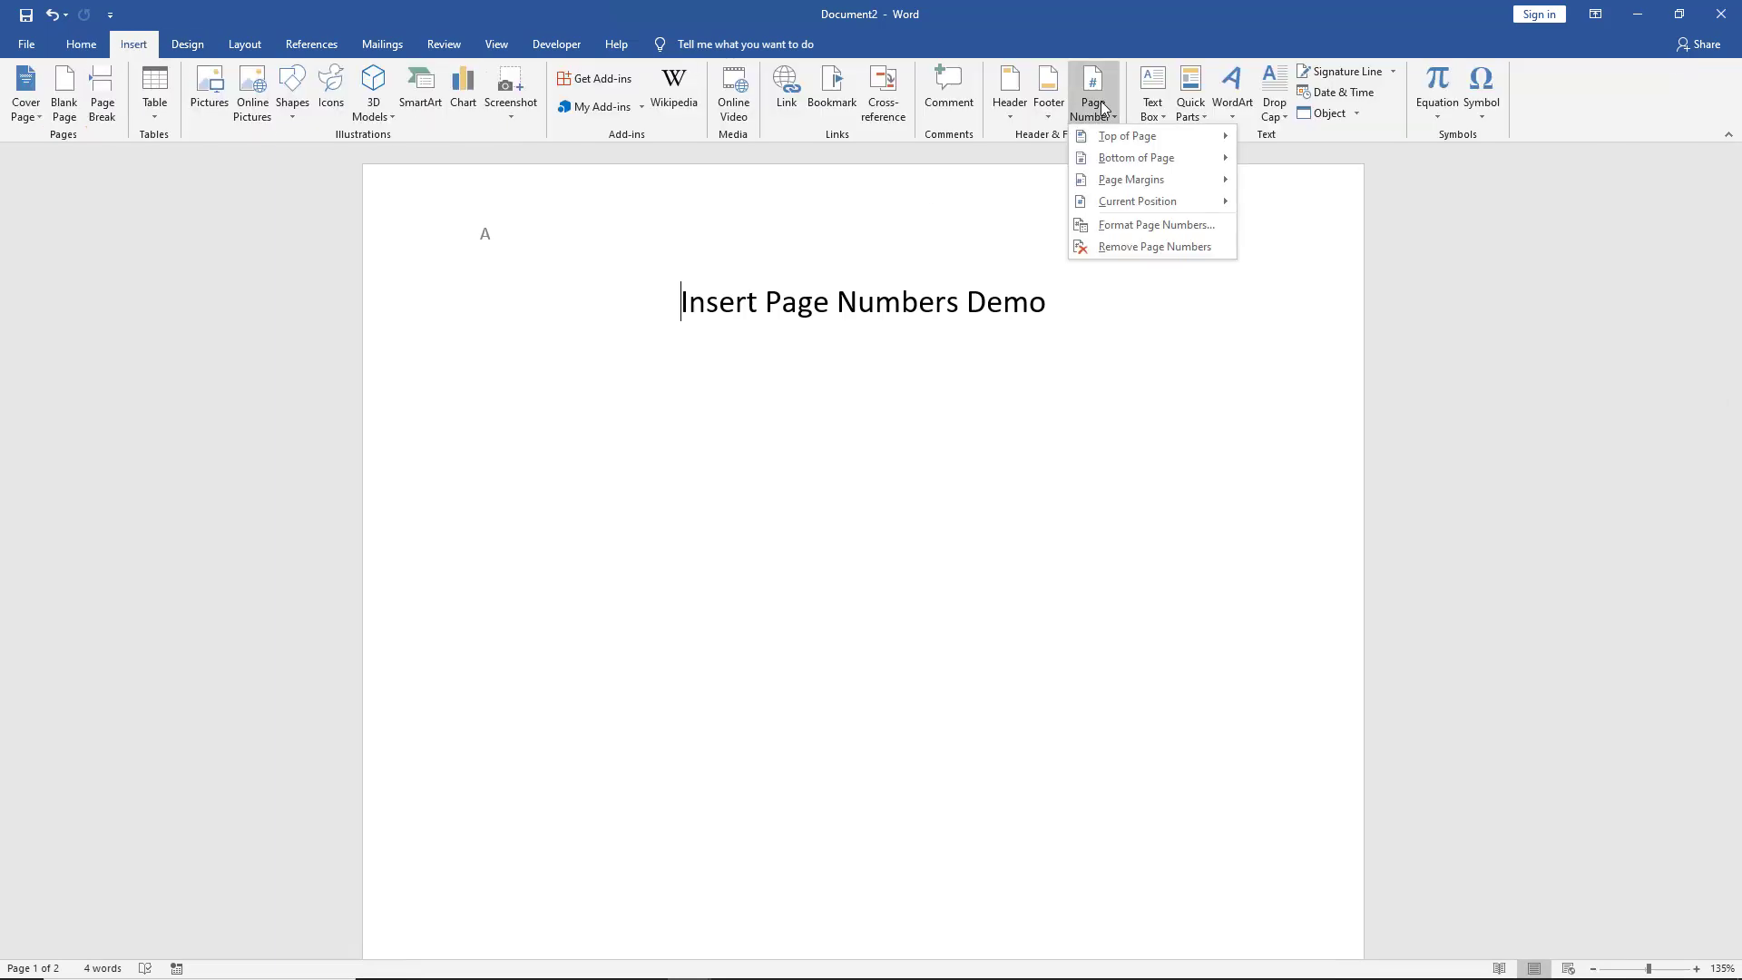
{"action": "left_click", "coordinate": [1148, 246]}
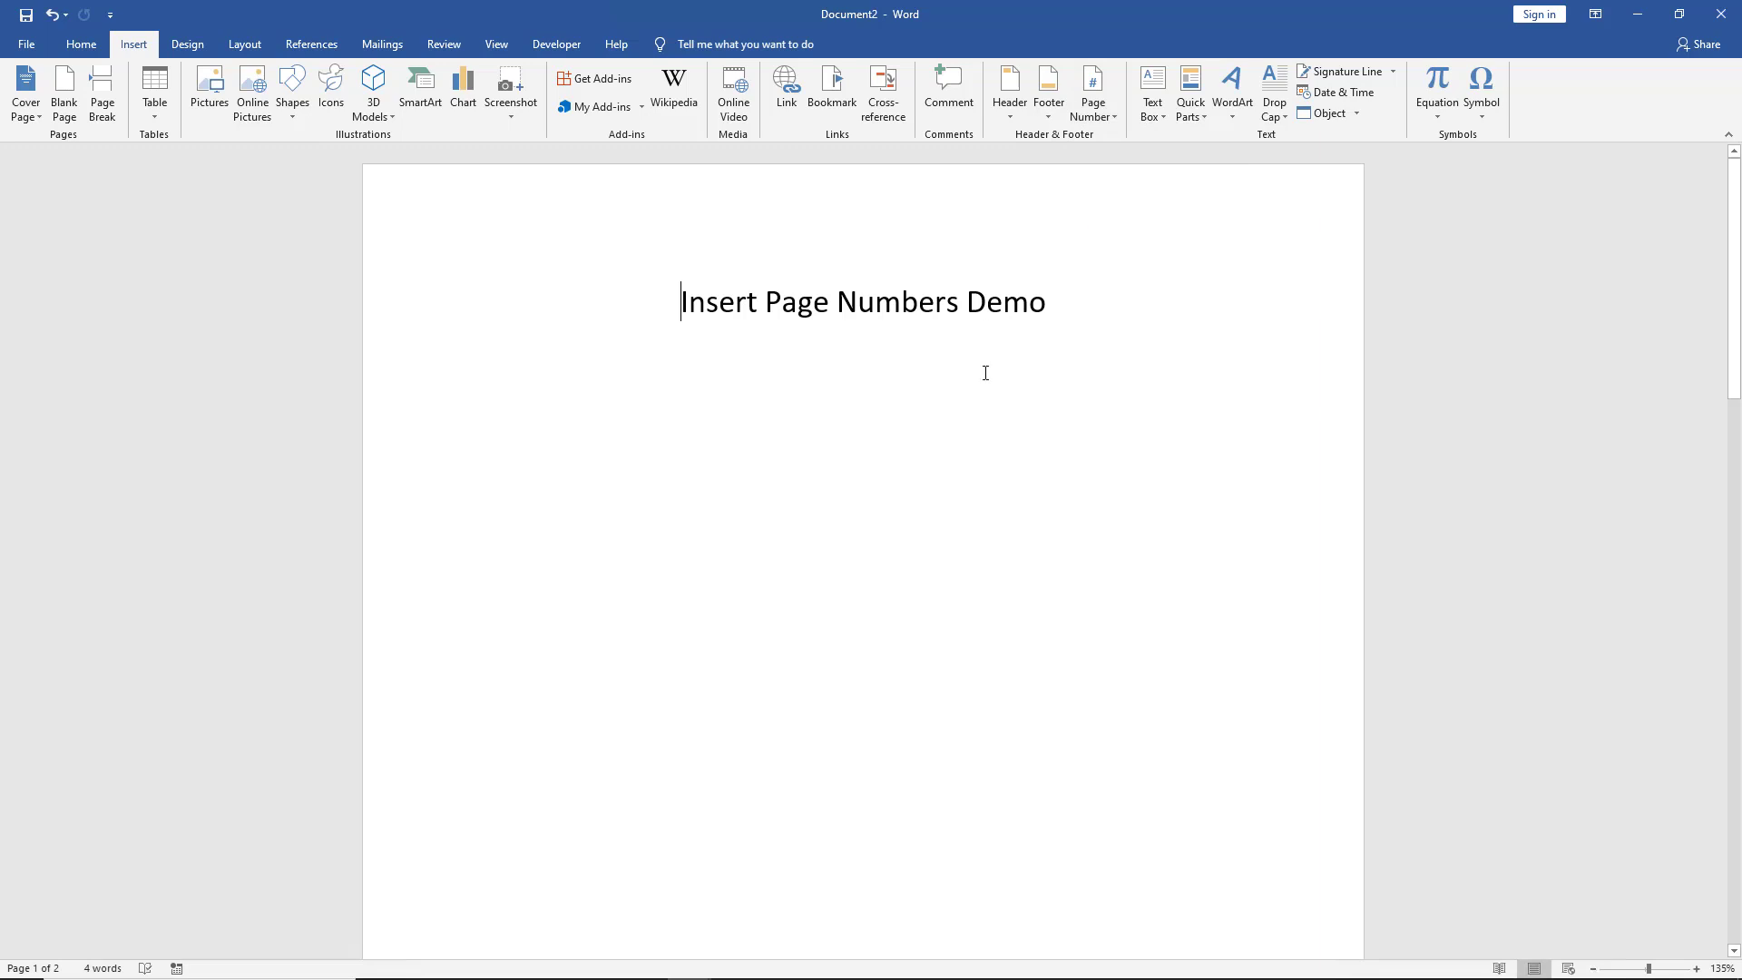